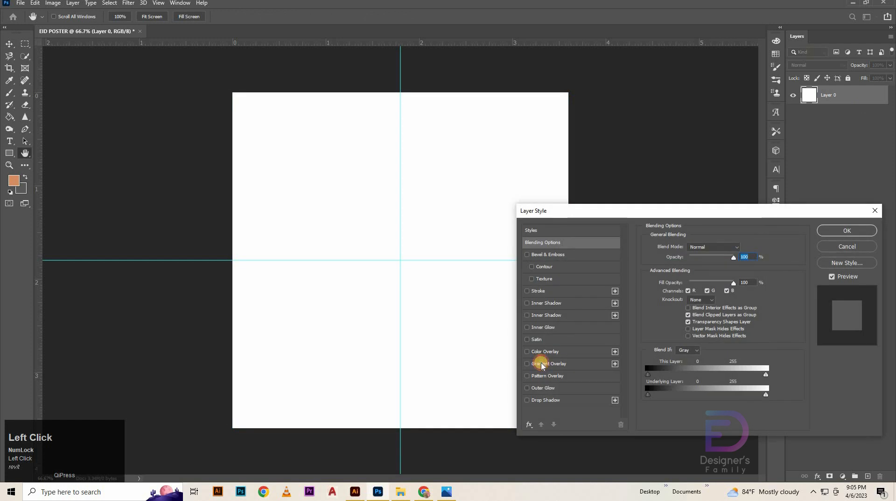
Add a Gradient Overlay to Layer 0 using the cream-and-beige preset beside the gold striped one
{"action": "left_click", "coordinate": [606, 363]}
{"action": "left_click", "coordinate": [703, 268]}
{"action": "scroll", "coordinate": [490, 256], "scroll_direction": "down", "scroll_amount": 3}
{"action": "scroll", "coordinate": [514, 254], "scroll_direction": "down", "scroll_amount": 3}
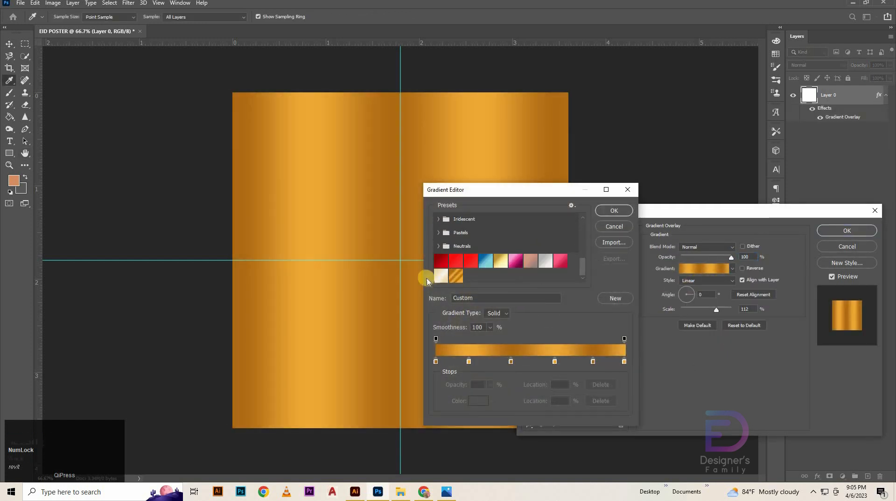
{"action": "left_click", "coordinate": [439, 275]}
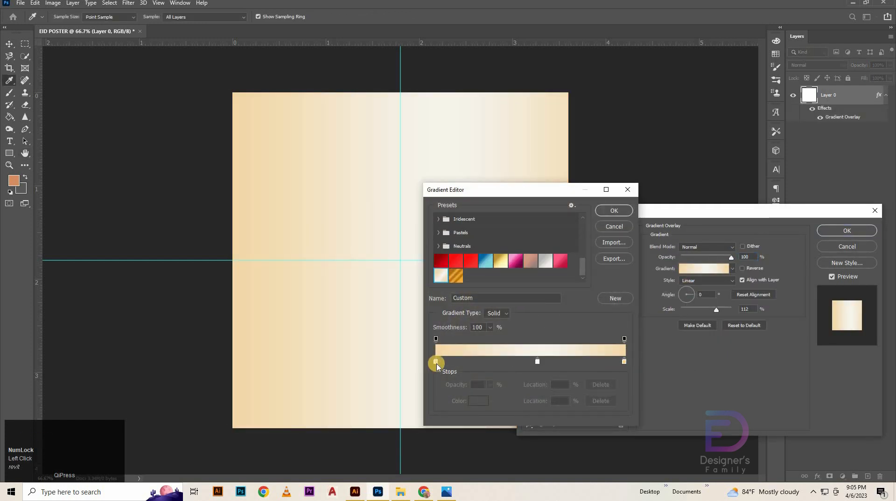
Examine the colours of the gradient's first, middle and last stops
{"action": "left_click", "coordinate": [436, 362]}
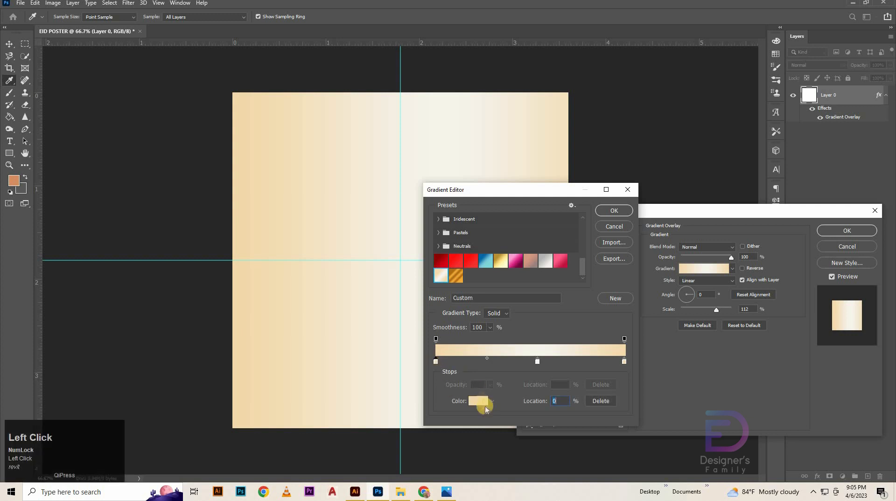
{"action": "left_click", "coordinate": [482, 404]}
{"action": "left_click", "coordinate": [516, 312]}
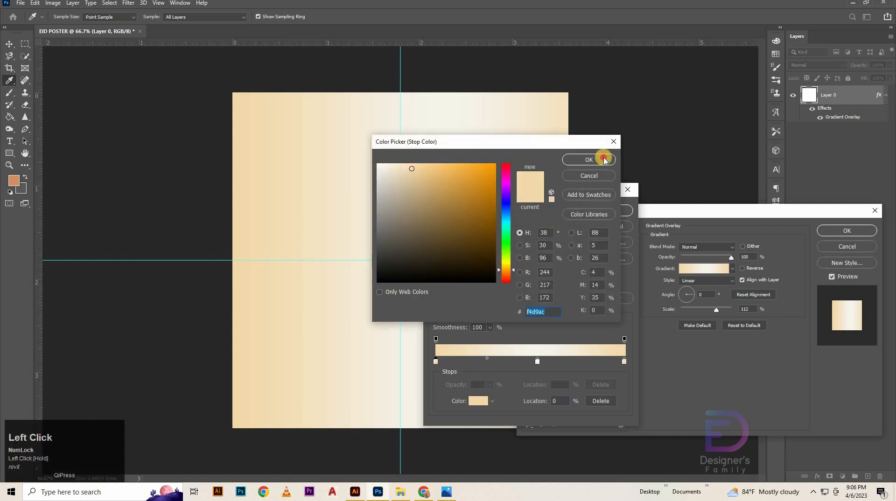
{"action": "left_click", "coordinate": [604, 148]}
{"action": "left_click", "coordinate": [538, 362]}
{"action": "left_click", "coordinate": [480, 401]}
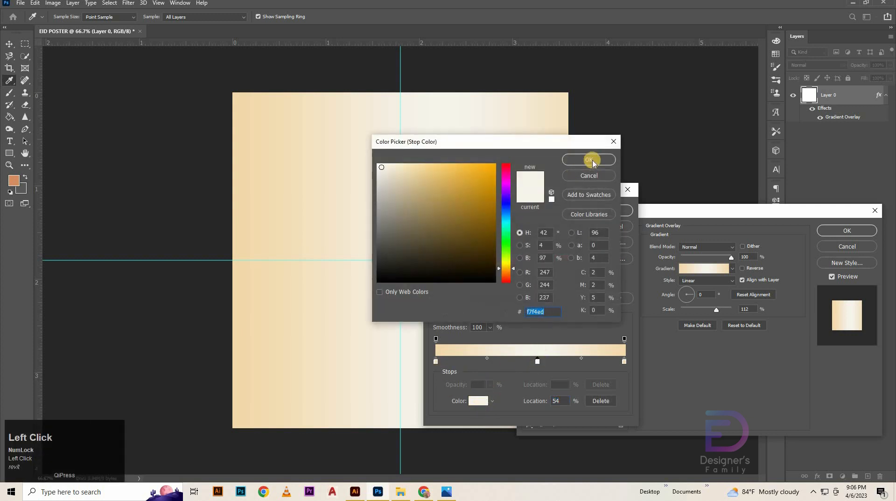
{"action": "left_click", "coordinate": [590, 158]}
{"action": "double_click", "coordinate": [624, 362]}
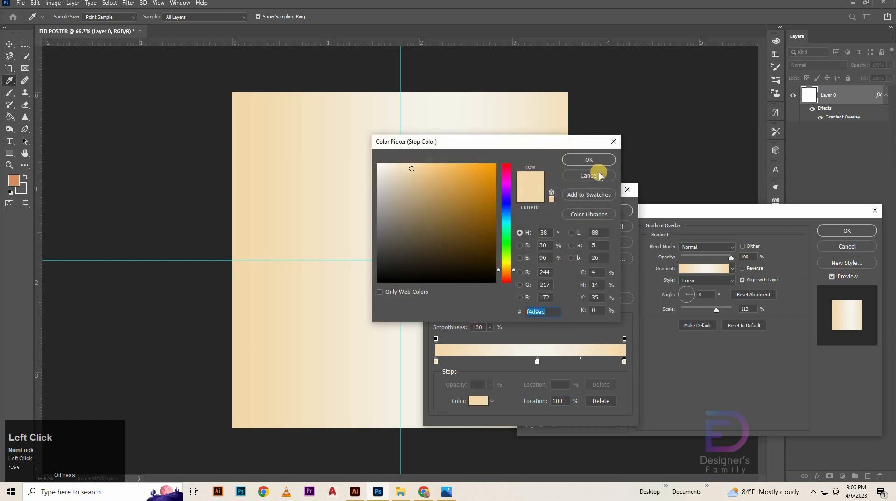
{"action": "left_click", "coordinate": [599, 160]}
Accept the gradient, set its angle to 90° and shift it upward so the light band sits near the canvas centre
{"action": "left_click", "coordinate": [611, 211]}
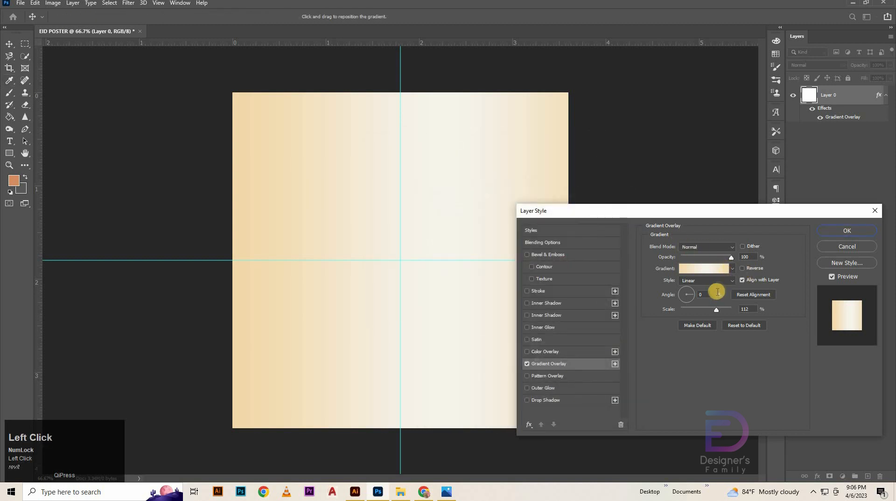
{"action": "type", "text": "90"}
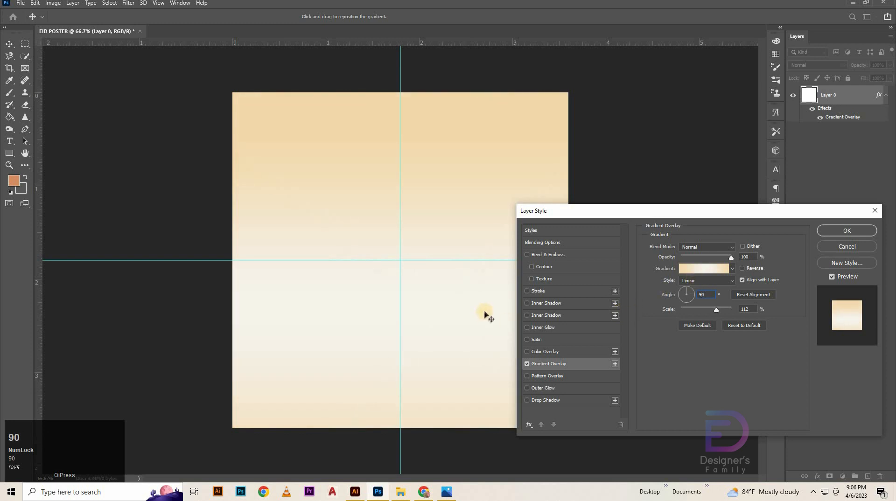
{"action": "left_click", "coordinate": [482, 279]}
{"action": "left_click", "coordinate": [734, 307]}
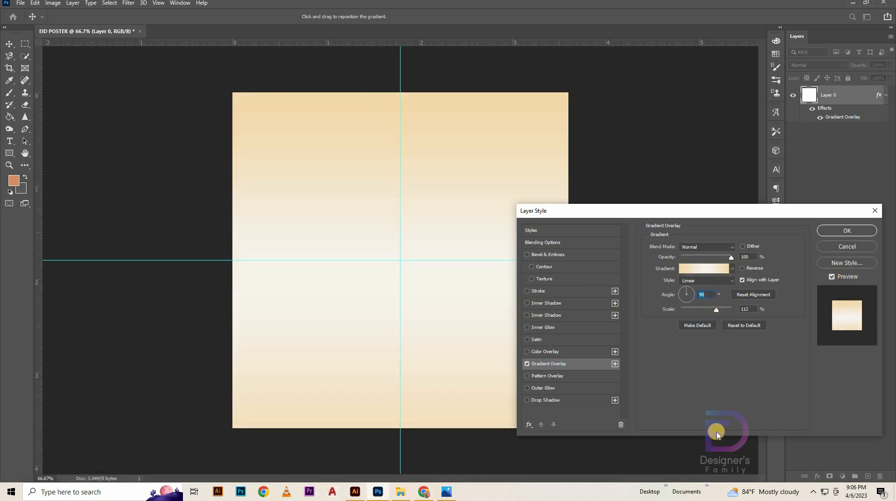
Increase the gradient overlay's scale to about 125% and apply the layer style
{"action": "left_click_drag", "start_coordinate": [748, 308], "coordinate": [700, 329]}
{"action": "key", "text": "Up"}
{"action": "key", "text": "Up"}
{"action": "key", "text": "Up"}
{"action": "key", "text": "Up"}
{"action": "key", "text": "Up"}
{"action": "key", "text": "Up"}
{"action": "key", "text": "Up"}
{"action": "key", "text": "Up"}
{"action": "key", "text": "Up"}
{"action": "key", "text": "Up"}
{"action": "key", "text": "Up"}
{"action": "key", "text": "Up"}
{"action": "key", "text": "Up"}
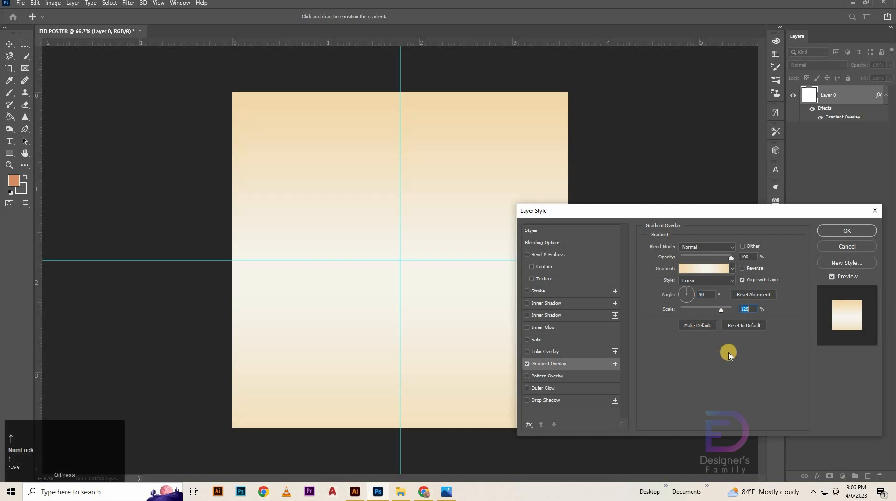
{"action": "key", "text": "Down"}
{"action": "left_click", "coordinate": [846, 231]}
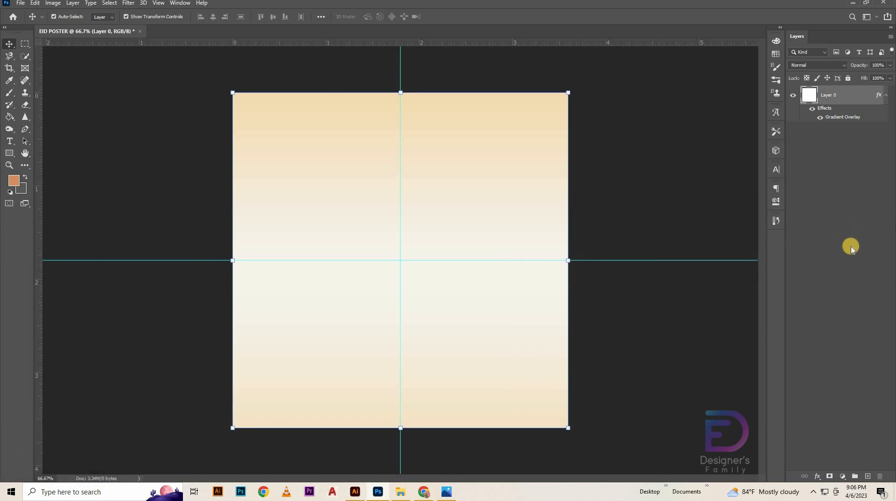
Switch to File Explorer and open the Illustrator pattern file from the flat-design arabesque pattern folder
{"action": "left_click", "coordinate": [402, 494]}
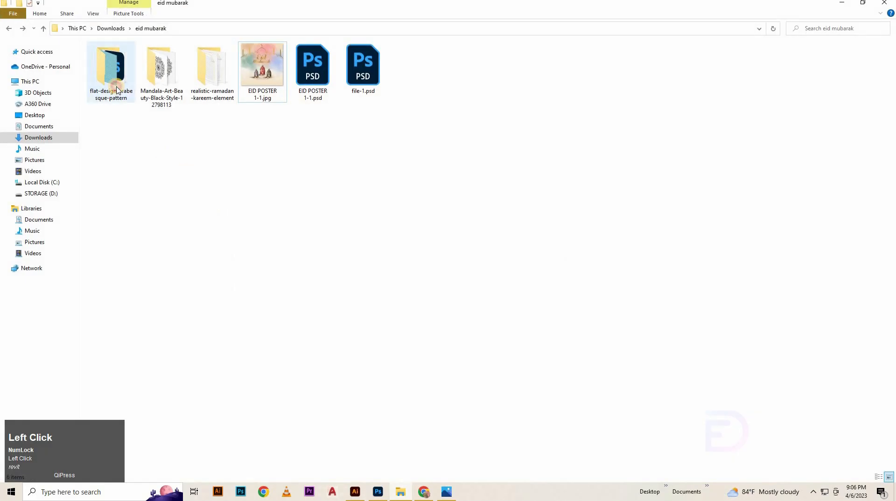
{"action": "double_click", "coordinate": [120, 90]}
{"action": "double_click", "coordinate": [116, 80]}
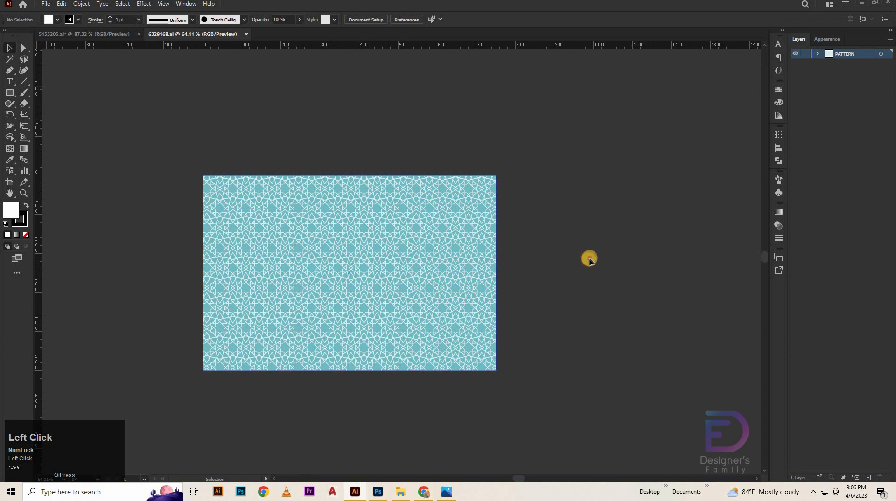
Bring the arabesque pattern from Illustrator into the EID POSTER Photoshop document, spanning the poster's width and aligned to its upper edge
{"action": "left_click_drag", "start_coordinate": [589, 258], "coordinate": [355, 474]}
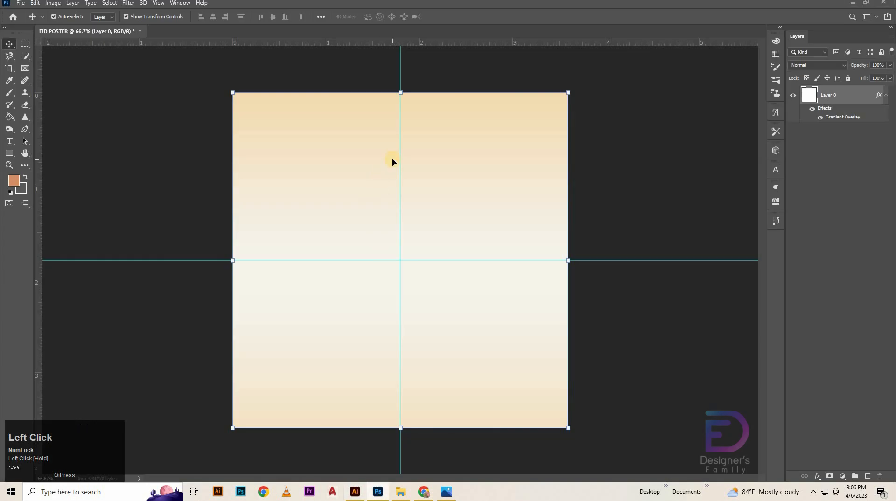
{"action": "left_click_drag", "start_coordinate": [430, 226], "coordinate": [433, 169]}
{"action": "left_click", "coordinate": [447, 16]}
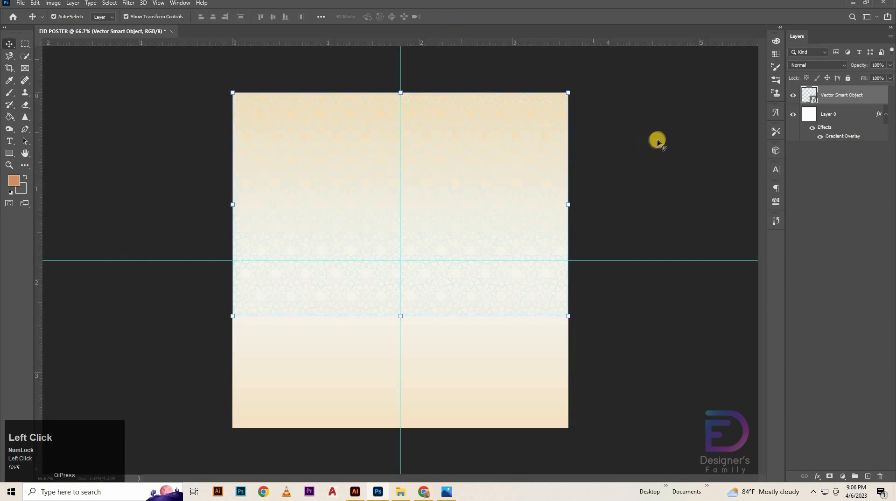
{"action": "left_click", "coordinate": [530, 279]}
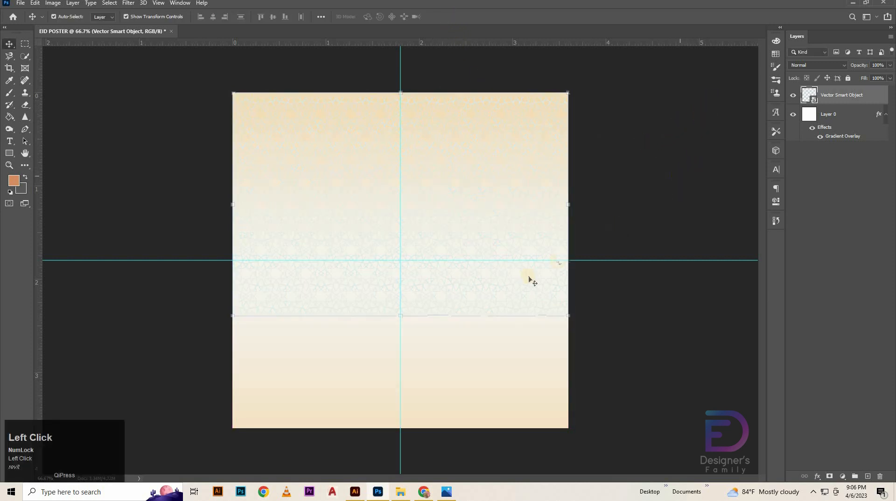
Apply a white (ffffff) Color Overlay to the pattern's Vector Smart Object layer
{"action": "left_click", "coordinate": [879, 96]}
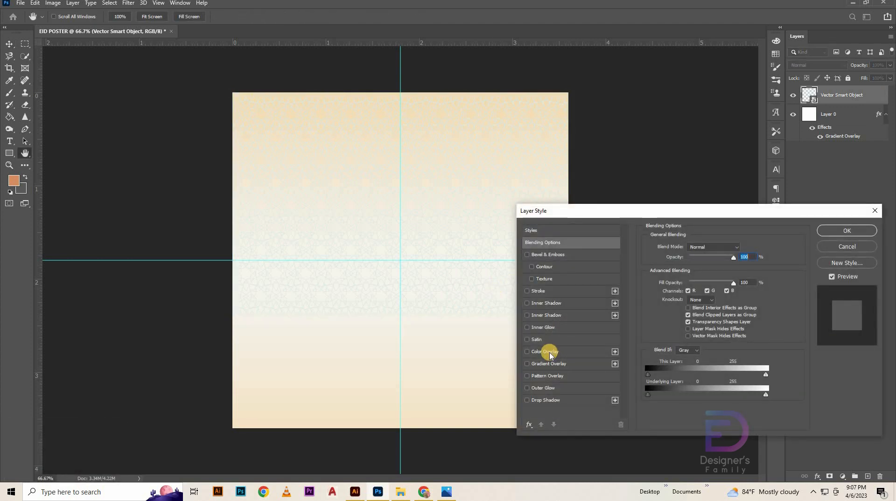
{"action": "left_click", "coordinate": [549, 355]}
{"action": "left_click", "coordinate": [742, 248]}
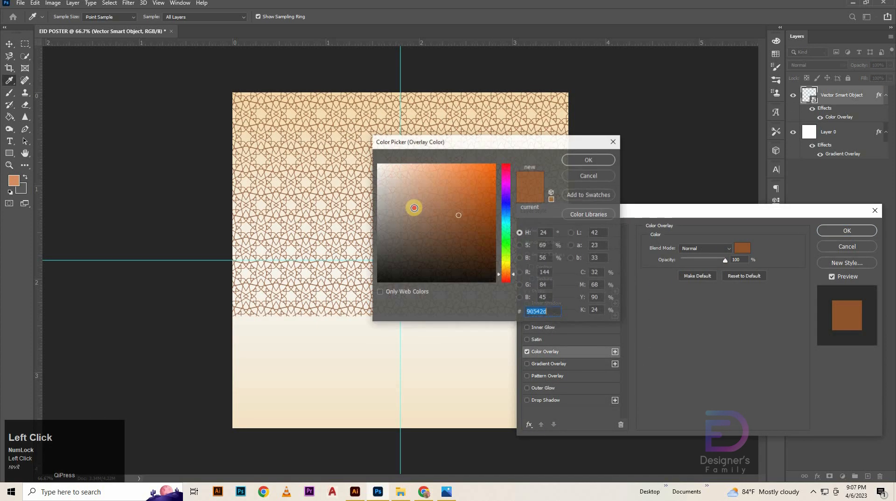
{"action": "left_click_drag", "start_coordinate": [412, 206], "coordinate": [264, 97]}
{"action": "left_click", "coordinate": [596, 166]}
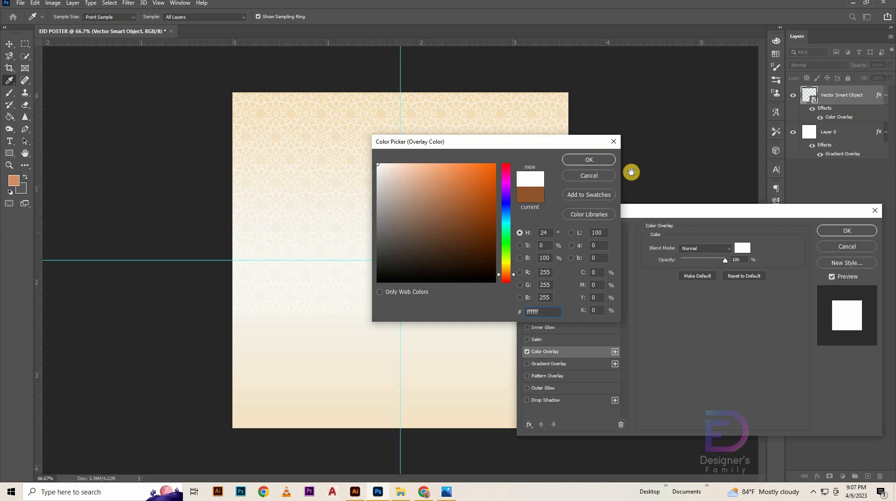
{"action": "left_click", "coordinate": [845, 230]}
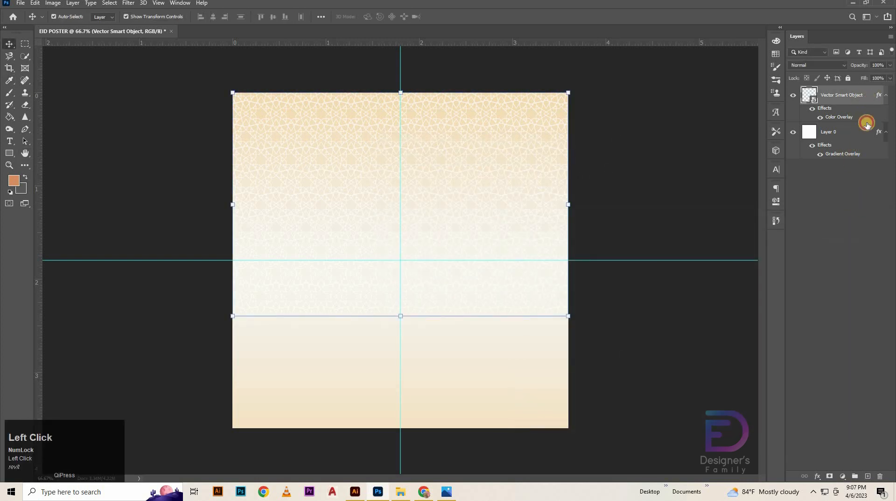
Add a layer mask to the pattern layer and ready the Gradient tool with black (000000) as foreground colour
{"action": "left_click", "coordinate": [834, 475]}
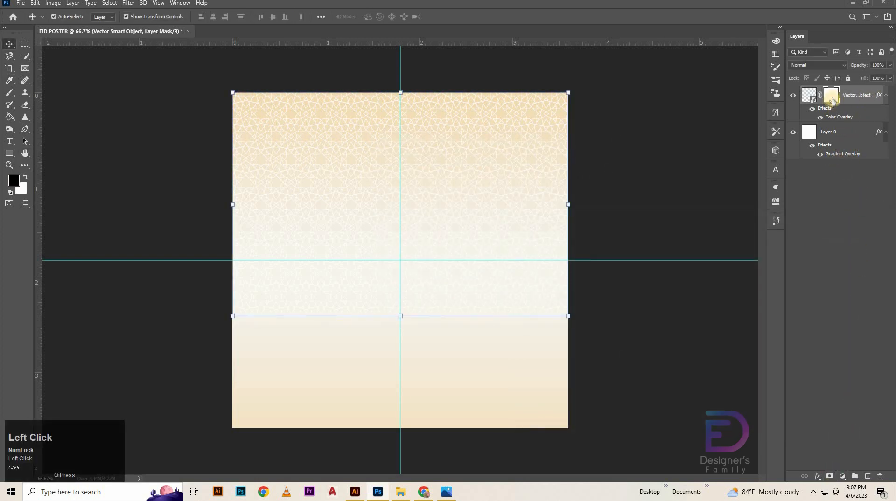
{"action": "left_click", "coordinate": [14, 180]}
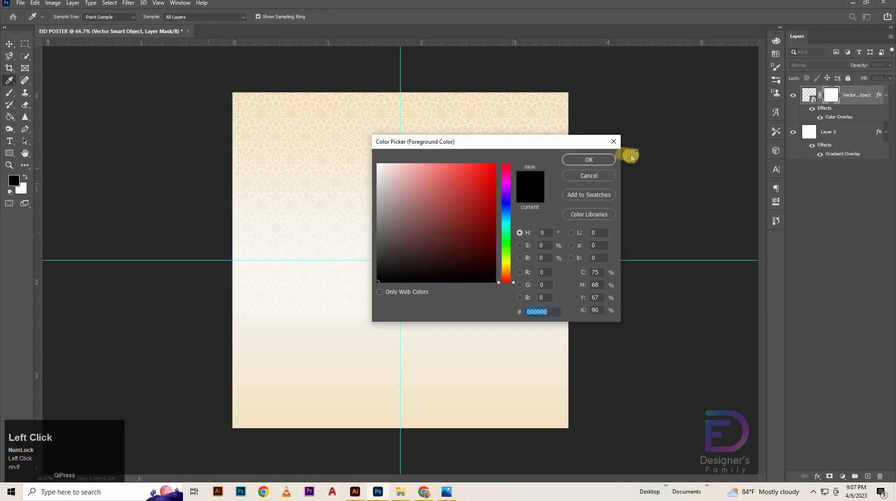
{"action": "left_click", "coordinate": [600, 158]}
{"action": "right_click", "coordinate": [11, 121]}
{"action": "left_click", "coordinate": [56, 117]}
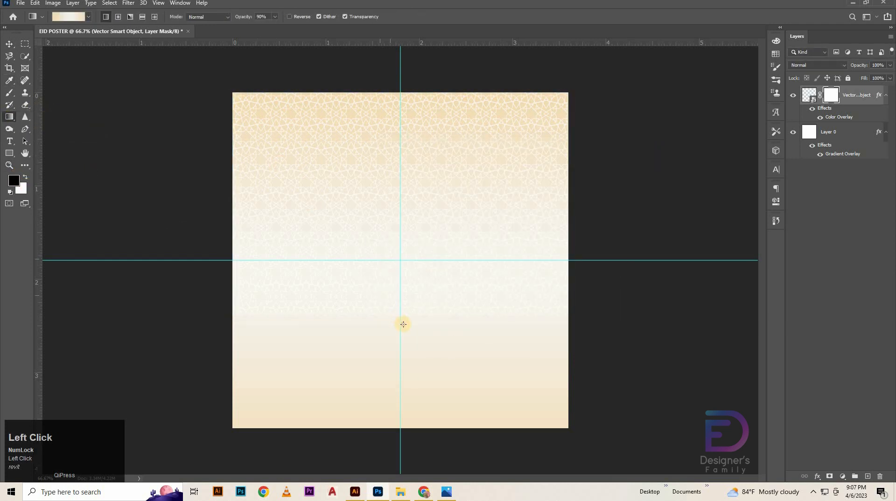
Try to fade the lower part of the pattern with upward strokes of the cream gradient on its mask
{"action": "left_click_drag", "start_coordinate": [401, 323], "coordinate": [399, 114]}
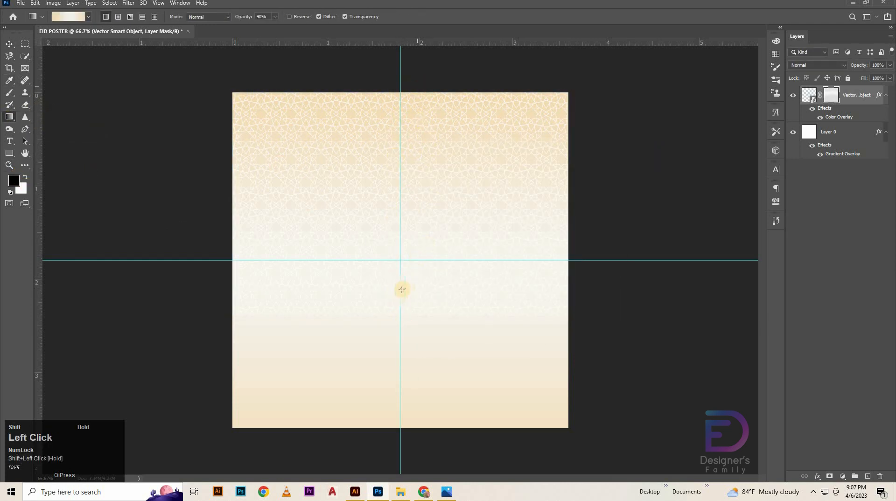
{"action": "left_click", "coordinate": [835, 98]}
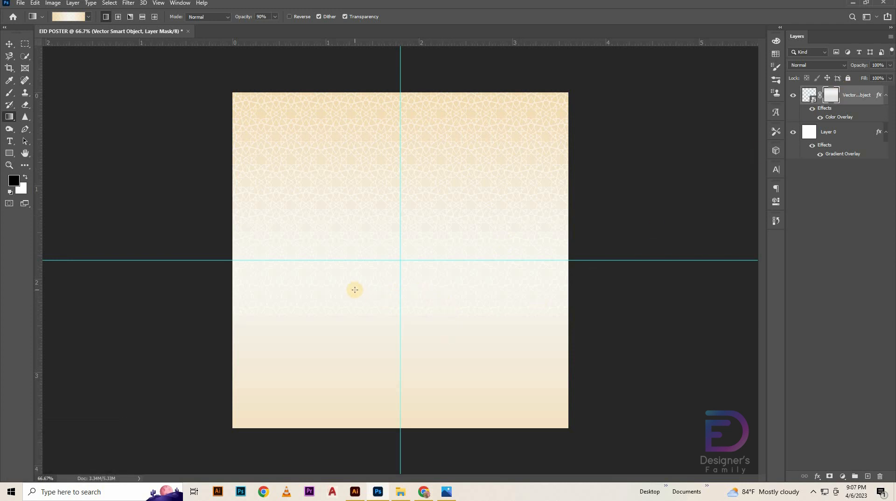
{"action": "left_click_drag", "start_coordinate": [360, 293], "coordinate": [361, 117]}
{"action": "left_click_drag", "start_coordinate": [392, 297], "coordinate": [421, 129]}
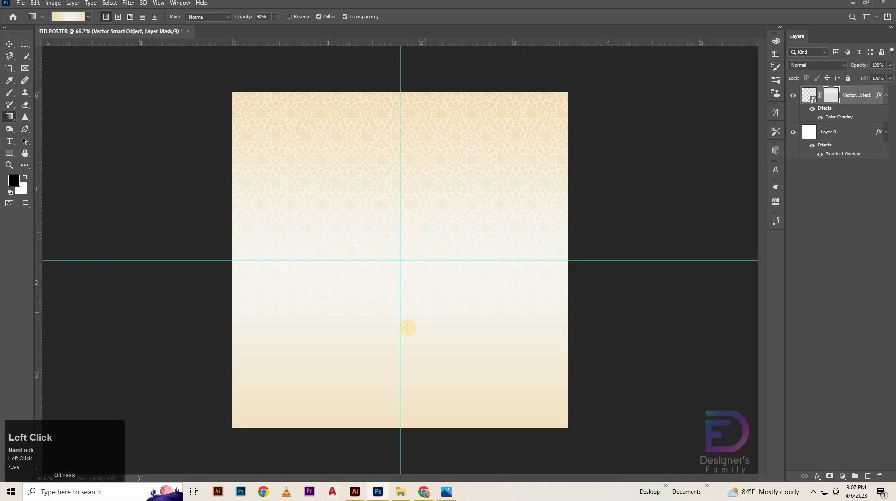
{"action": "left_click_drag", "start_coordinate": [406, 326], "coordinate": [424, 144]}
Choose the black-to-transparent gradient preset and draw it upward on the pattern's mask to fade the lower part
{"action": "left_click", "coordinate": [825, 98]}
{"action": "left_click", "coordinate": [85, 18]}
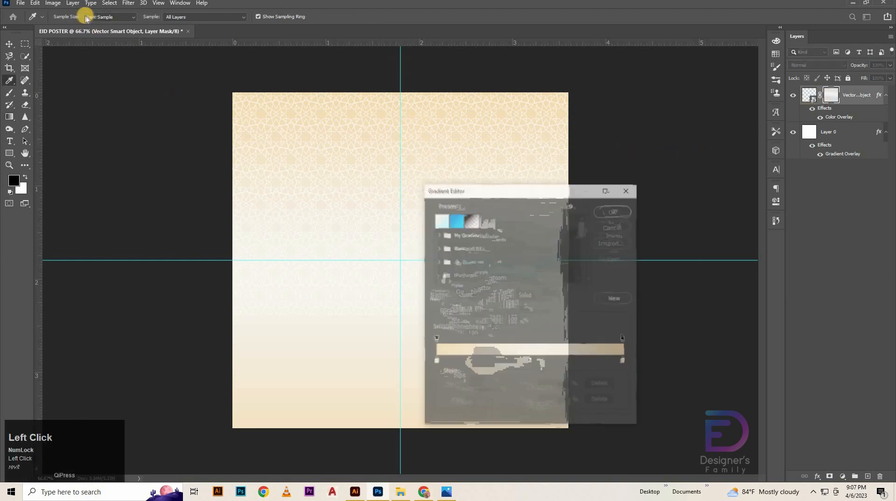
{"action": "left_click", "coordinate": [610, 209]}
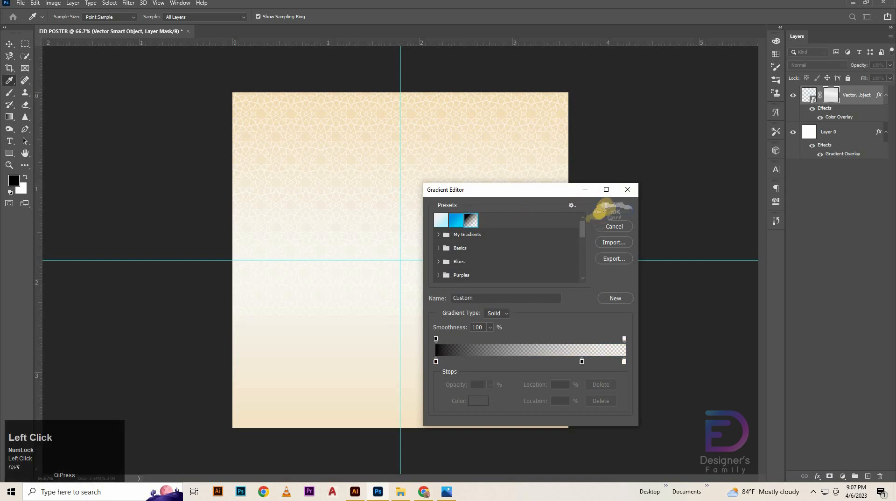
{"action": "left_click_drag", "start_coordinate": [410, 326], "coordinate": [398, 140]}
{"action": "left_click_drag", "start_coordinate": [400, 281], "coordinate": [397, 115]}
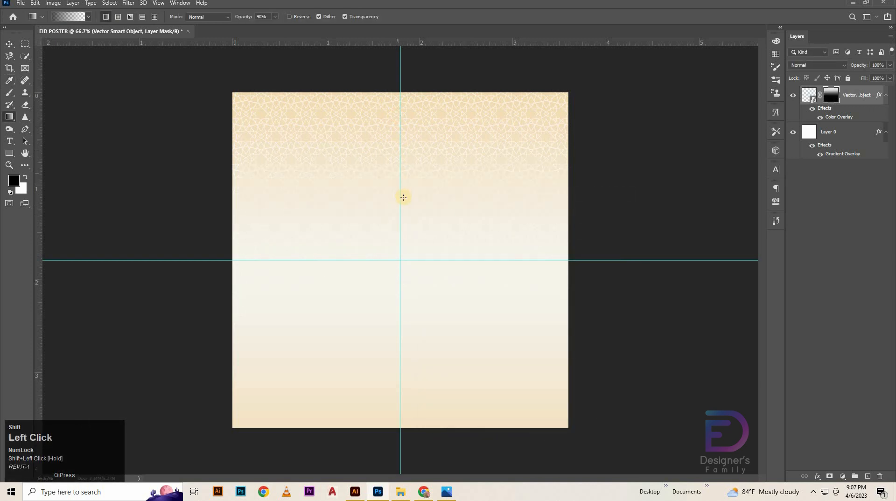
{"action": "left_click_drag", "start_coordinate": [401, 273], "coordinate": [400, 70]}
{"action": "left_click_drag", "start_coordinate": [404, 292], "coordinate": [406, 131]}
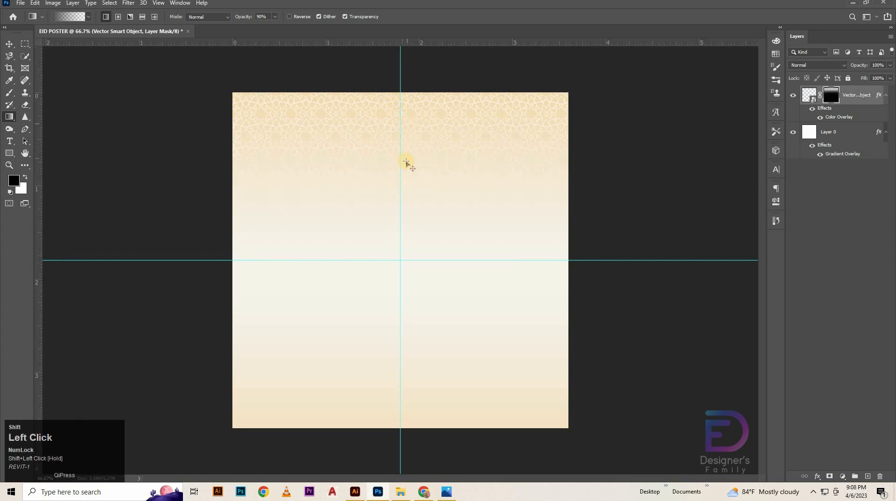
{"action": "key", "text": "ctrl+z"}
{"action": "key", "text": "ctrl+z"}
{"action": "key", "text": "ctrl+z"}
Draw another fade gradient on the mask from the pattern's lower edge to near the poster's top, and select the pattern layer
{"action": "left_click_drag", "start_coordinate": [406, 313], "coordinate": [405, 106]}
{"action": "left_click", "coordinate": [9, 44]}
{"action": "left_click", "coordinate": [864, 94]}
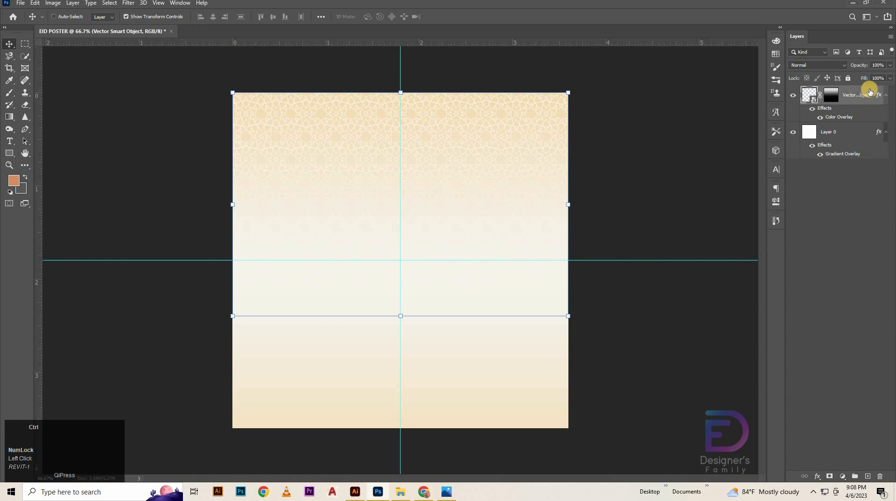
Duplicate the masked pattern layer and flip the copy vertically
{"action": "key", "text": "ctrl+j"}
{"action": "key", "text": "ctrl+t"}
{"action": "right_click", "coordinate": [466, 214]}
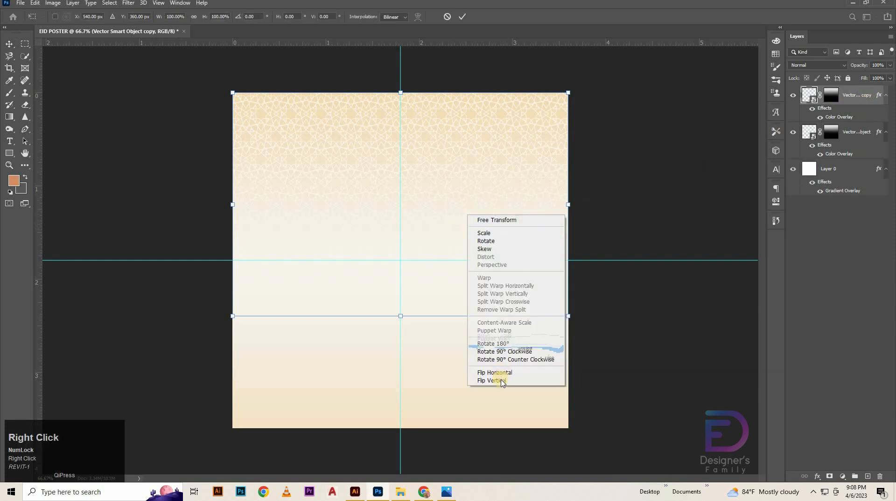
{"action": "left_click", "coordinate": [486, 379]}
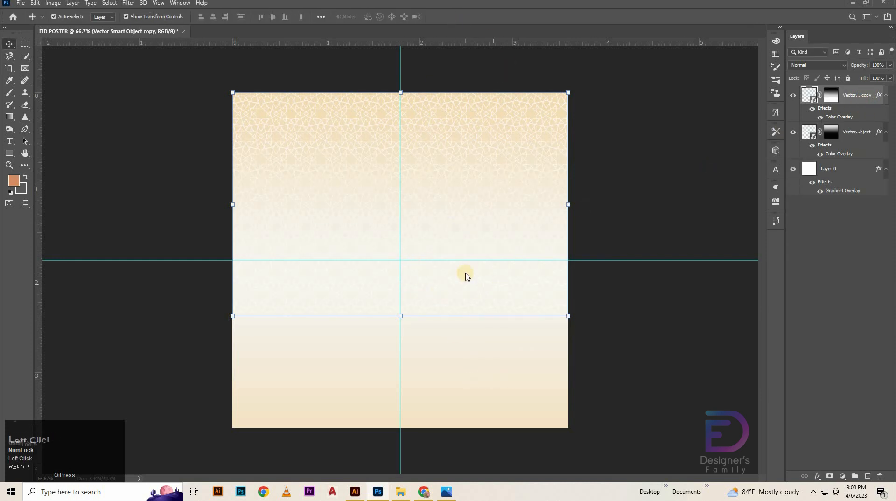
Move the flipped pattern copy straight down until it extends past the poster's lower edge, and deselect it
{"action": "key", "text": "shift+Down"}
{"action": "key", "text": "shift+Down"}
{"action": "key", "text": "shift+Down"}
{"action": "key", "text": "shift+Down"}
{"action": "key", "text": "shift+Down"}
{"action": "key", "text": "shift+Down"}
{"action": "key", "text": "shift+Down"}
{"action": "key", "text": "shift+Down"}
{"action": "key", "text": "shift+Down"}
{"action": "key", "text": "shift+Down"}
{"action": "key", "text": "shift+Down"}
{"action": "key", "text": "shift+Down"}
{"action": "key", "text": "shift+Down"}
{"action": "key", "text": "shift+Down"}
{"action": "key", "text": "shift+Down"}
{"action": "key", "text": "shift+Down"}
{"action": "key", "text": "shift+Down"}
{"action": "key", "text": "shift+Down"}
{"action": "key", "text": "shift+Down"}
{"action": "key", "text": "shift+Down"}
{"action": "key", "text": "shift+Down"}
{"action": "key", "text": "shift+Down"}
{"action": "key", "text": "shift+Down"}
{"action": "key", "text": "shift+Down"}
{"action": "key", "text": "shift+Down"}
{"action": "key", "text": "shift+Down"}
{"action": "key", "text": "shift+Down"}
{"action": "key", "text": "shift+Down"}
{"action": "key", "text": "shift+Down"}
{"action": "key", "text": "shift+Down"}
{"action": "key", "text": "shift+Down"}
{"action": "key", "text": "shift+Down"}
{"action": "key", "text": "shift+Down"}
{"action": "key", "text": "shift+Down"}
{"action": "key", "text": "shift+Down"}
{"action": "key", "text": "shift+Down"}
{"action": "key", "text": "shift+Down"}
{"action": "key", "text": "shift+Down"}
{"action": "key", "text": "shift+Down"}
{"action": "key", "text": "shift+Down"}
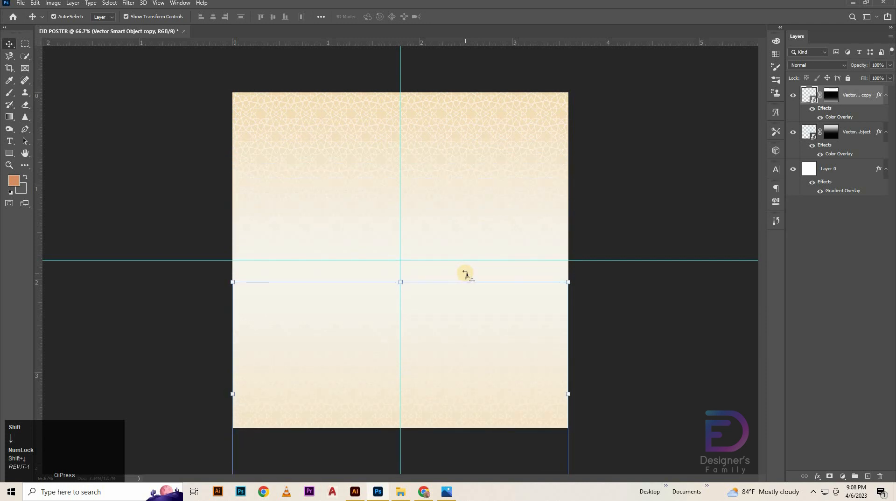
{"action": "left_click", "coordinate": [659, 190]}
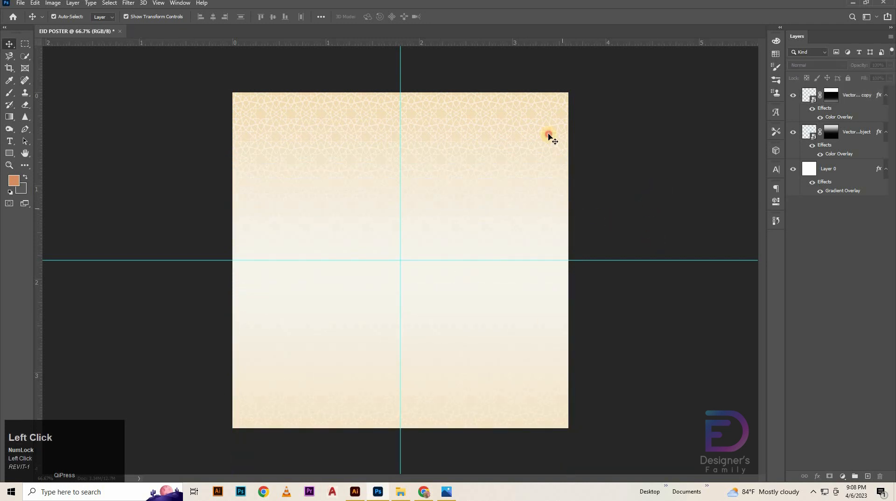
Set the opacity of the upper arabesque pattern layer to 60%
{"action": "left_click", "coordinate": [547, 135]}
{"action": "left_click", "coordinate": [746, 153]}
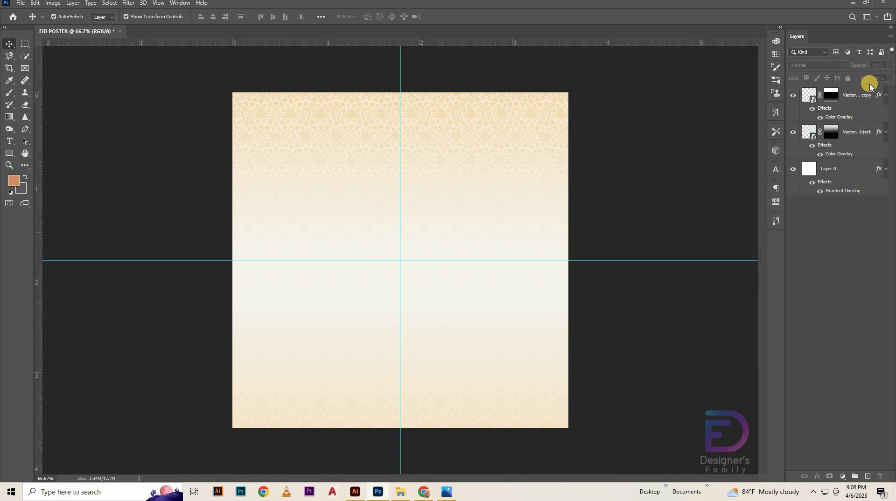
{"action": "left_click", "coordinate": [838, 132]}
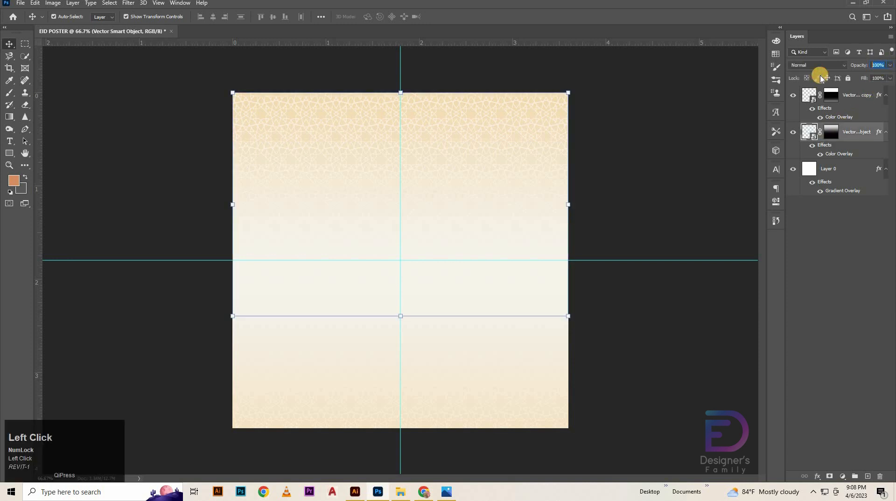
{"action": "left_click_drag", "start_coordinate": [868, 65], "coordinate": [862, 65]}
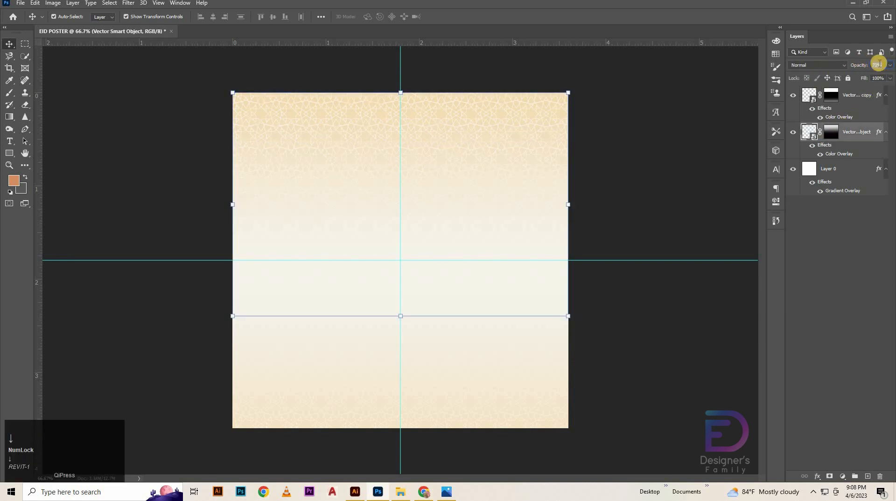
{"action": "key", "text": "Return"}
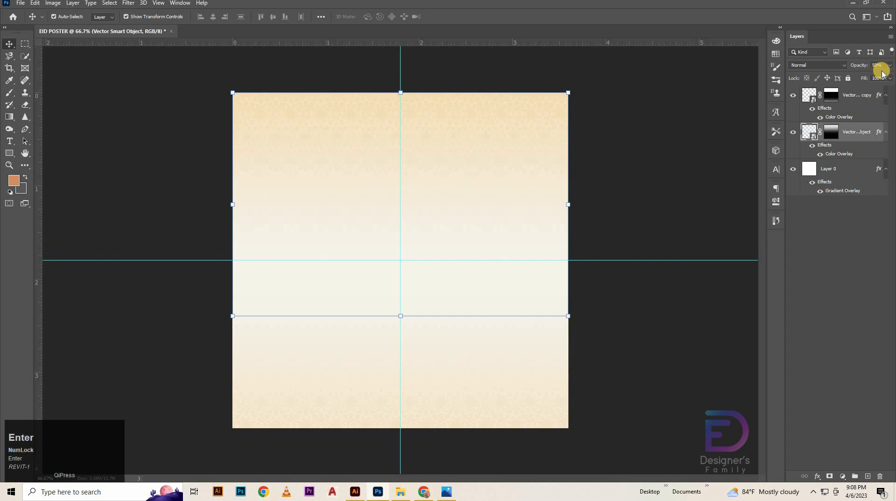
{"action": "left_click", "coordinate": [819, 73]}
{"action": "type", "text": "60"}
{"action": "key", "text": "Return"}
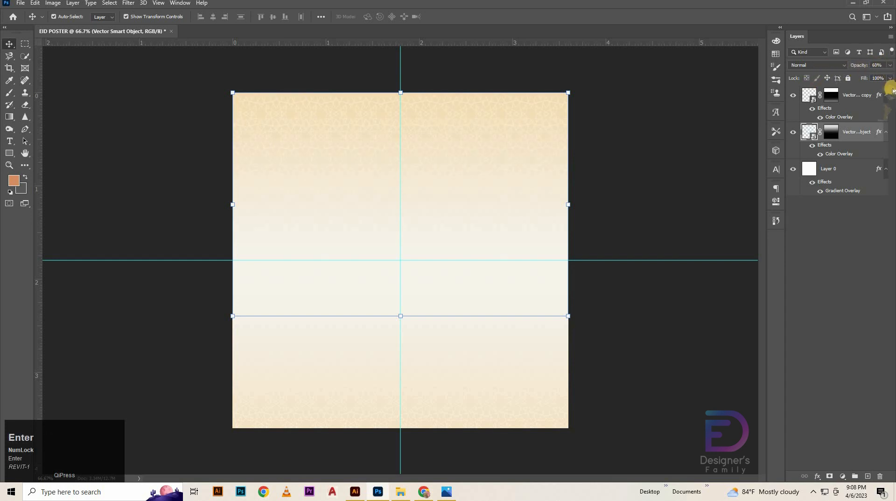
Set the opacity of the flipped pattern copy to 50%
{"action": "left_click", "coordinate": [872, 98]}
{"action": "left_click", "coordinate": [877, 65]}
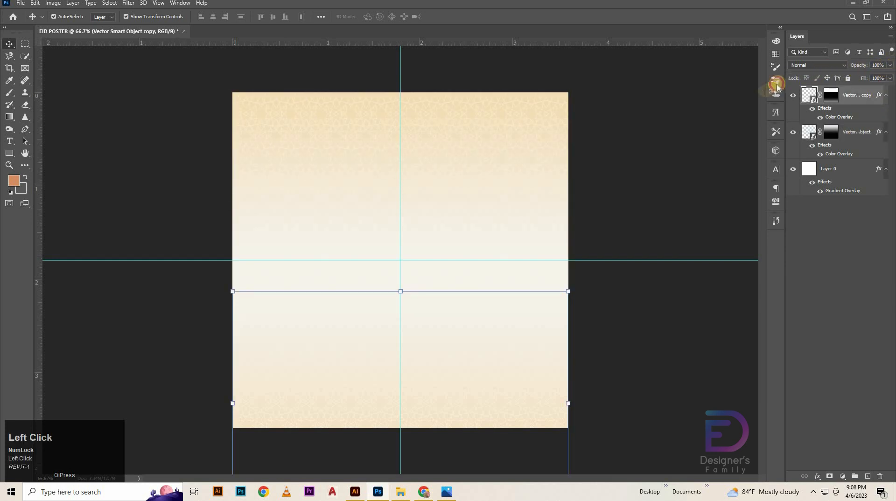
{"action": "type", "text": "50"}
{"action": "key", "text": "Return"}
Nudge the flipped pattern copy slightly upward along the poster's lower edge and deselect it
{"action": "left_click", "coordinate": [481, 389]}
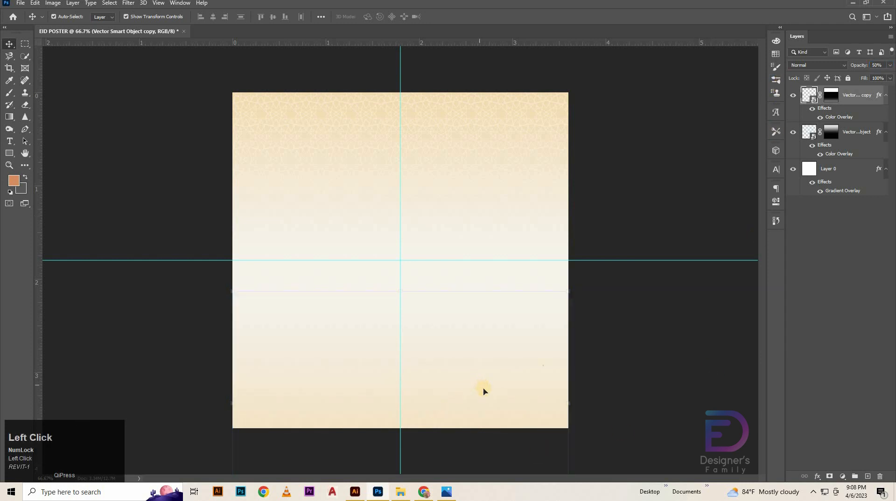
{"action": "key", "text": "Up"}
{"action": "key", "text": "Up"}
{"action": "key", "text": "Up"}
{"action": "key", "text": "Up"}
{"action": "key", "text": "Up"}
{"action": "key", "text": "Up"}
{"action": "key", "text": "Up"}
{"action": "key", "text": "Up"}
{"action": "key", "text": "Up"}
{"action": "key", "text": "Up"}
{"action": "key", "text": "Up"}
{"action": "key", "text": "Up"}
{"action": "key", "text": "Up"}
{"action": "key", "text": "Up"}
{"action": "key", "text": "Up"}
{"action": "key", "text": "Up"}
{"action": "key", "text": "Up"}
{"action": "key", "text": "Up"}
{"action": "key", "text": "Up"}
{"action": "key", "text": "Up"}
{"action": "key", "text": "Up"}
{"action": "key", "text": "Up"}
{"action": "key", "text": "Up"}
{"action": "key", "text": "Up"}
{"action": "key", "text": "Up"}
{"action": "key", "text": "Up"}
{"action": "key", "text": "Up"}
{"action": "key", "text": "Up"}
{"action": "key", "text": "Up"}
{"action": "key", "text": "Up"}
{"action": "key", "text": "Up"}
{"action": "key", "text": "Up"}
{"action": "key", "text": "Up"}
{"action": "key", "text": "Up"}
{"action": "key", "text": "Up"}
{"action": "key", "text": "Up"}
{"action": "key", "text": "Up"}
{"action": "key", "text": "Up"}
{"action": "key", "text": "Up"}
{"action": "key", "text": "Up"}
{"action": "left_click", "coordinate": [629, 379]}
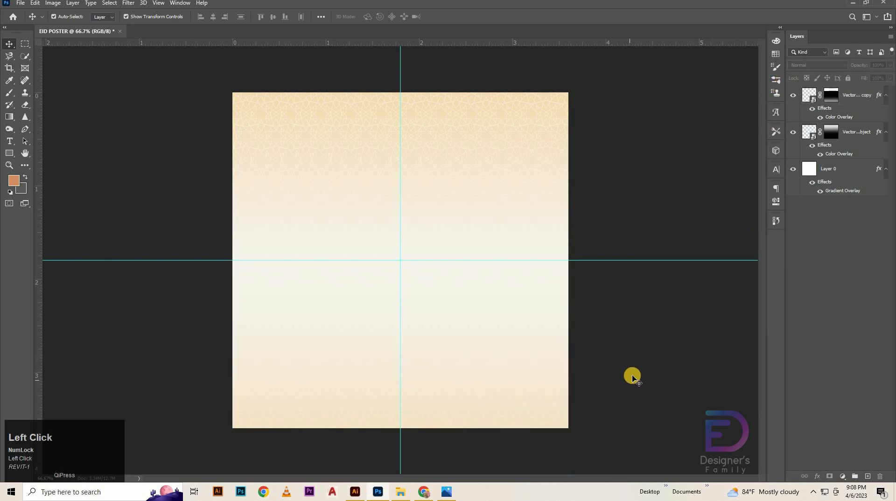
Add a new empty layer above the patterns and rename it Brush
{"action": "left_click", "coordinate": [643, 327]}
{"action": "left_click", "coordinate": [867, 476]}
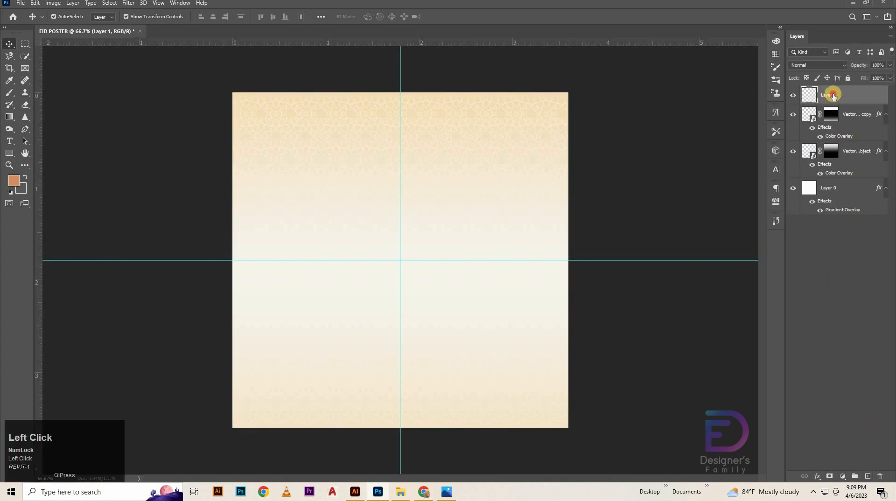
{"action": "type", "text": "B"}
{"action": "key", "text": "Caps_Lock"}
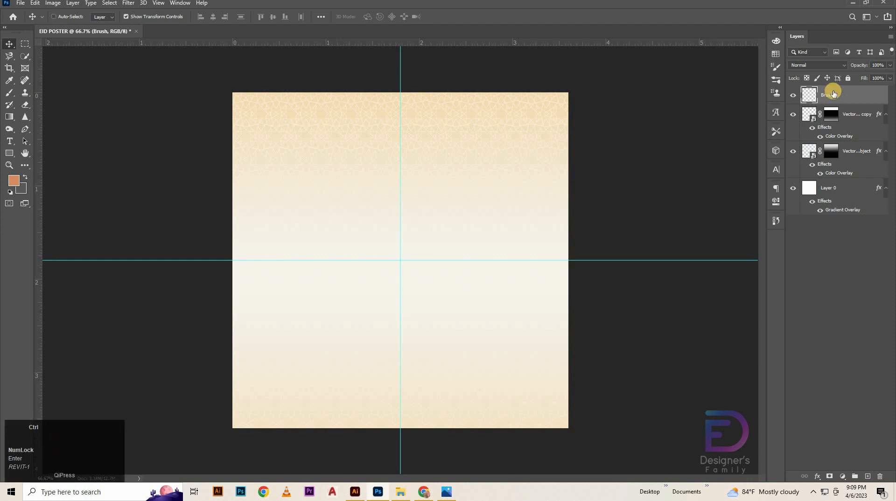
Duplicate the Brush layer four times, hide the four copies and select the original Brush layer
{"action": "key", "text": "ctrl+j"}
{"action": "key", "text": "ctrl+j"}
{"action": "key", "text": "ctrl+j"}
{"action": "key", "text": "ctrl+j"}
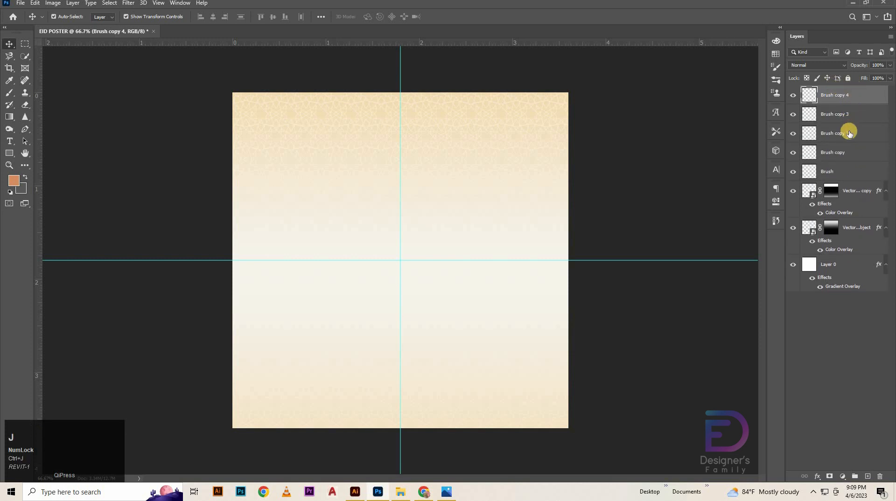
{"action": "left_click", "coordinate": [793, 95]}
{"action": "left_click", "coordinate": [793, 115]}
{"action": "left_click", "coordinate": [836, 171]}
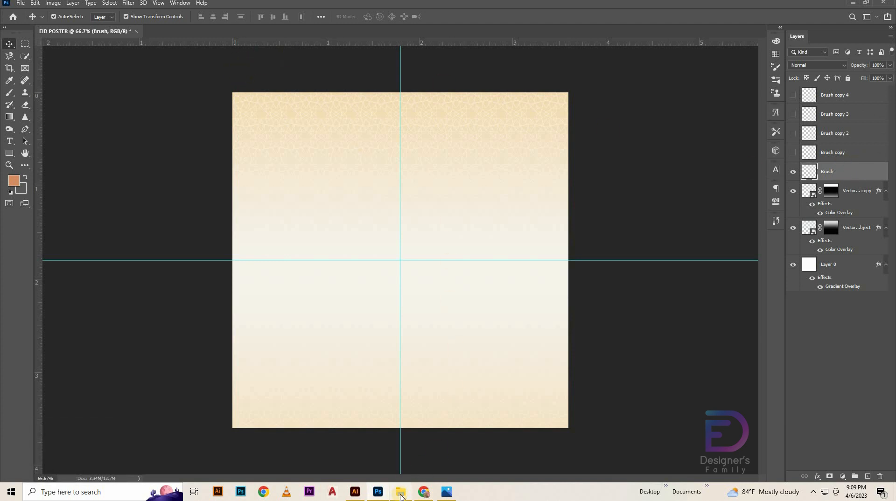
Open file-1.psd and copy its brush label with the four colour squares onto the lower part of the EID poster
{"action": "mouse_move", "coordinate": [400, 496]}
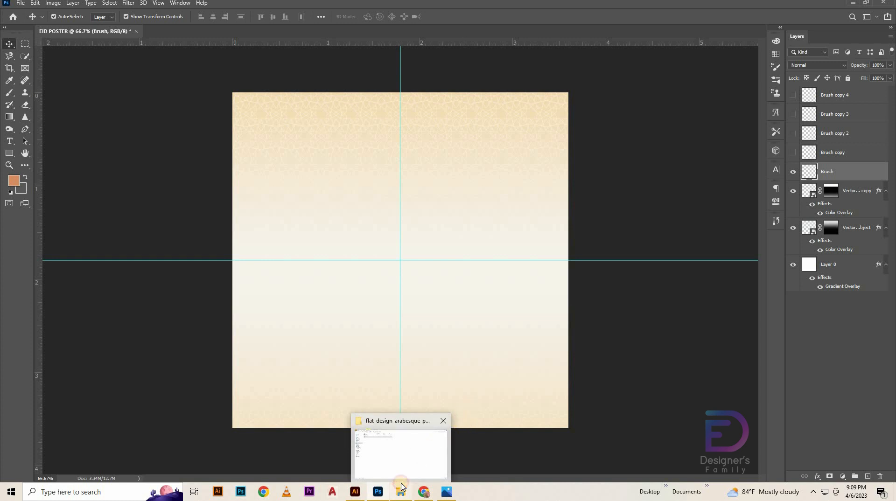
{"action": "left_click", "coordinate": [402, 466]}
{"action": "key", "text": "alt+Left"}
{"action": "double_click", "coordinate": [362, 70]}
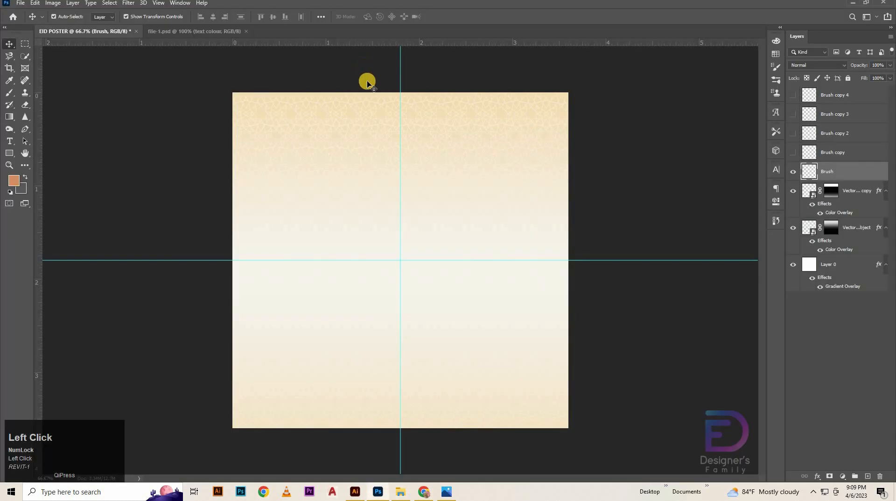
{"action": "mouse_move", "coordinate": [353, 114]}
{"action": "left_mouse_down"}
{"action": "mouse_move", "coordinate": [456, 165]}
{"action": "mouse_move", "coordinate": [126, 60]}
{"action": "mouse_move", "coordinate": [128, 29]}
{"action": "mouse_move", "coordinate": [390, 186]}
{"action": "left_mouse_up"}
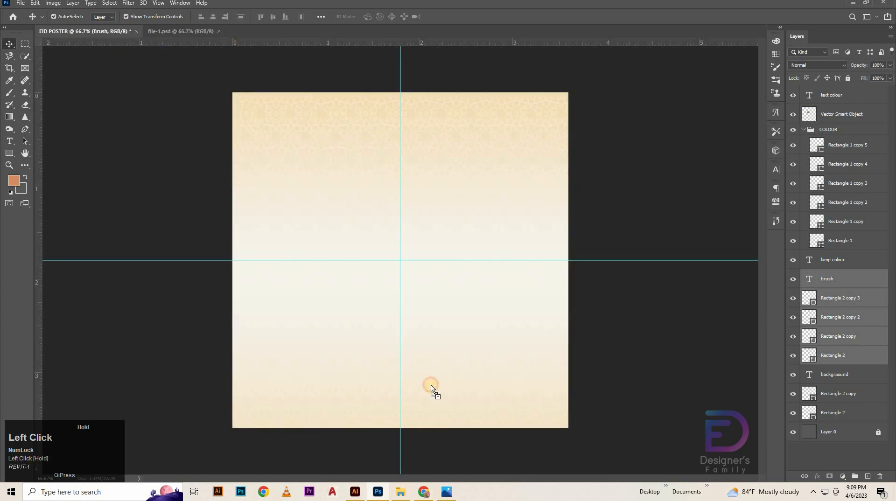
{"action": "left_click_drag", "start_coordinate": [430, 387], "coordinate": [431, 388]}
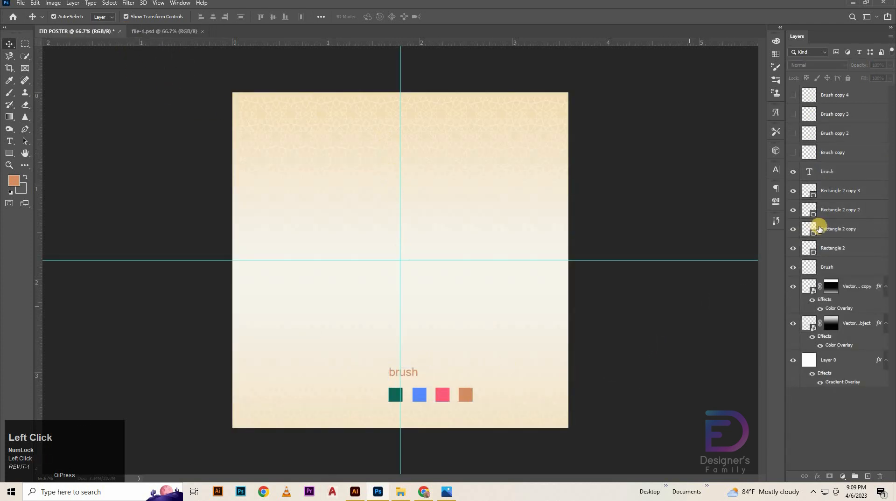
Select the brush text layer and set the foreground colour to dark green 106453
{"action": "left_click", "coordinate": [840, 171]}
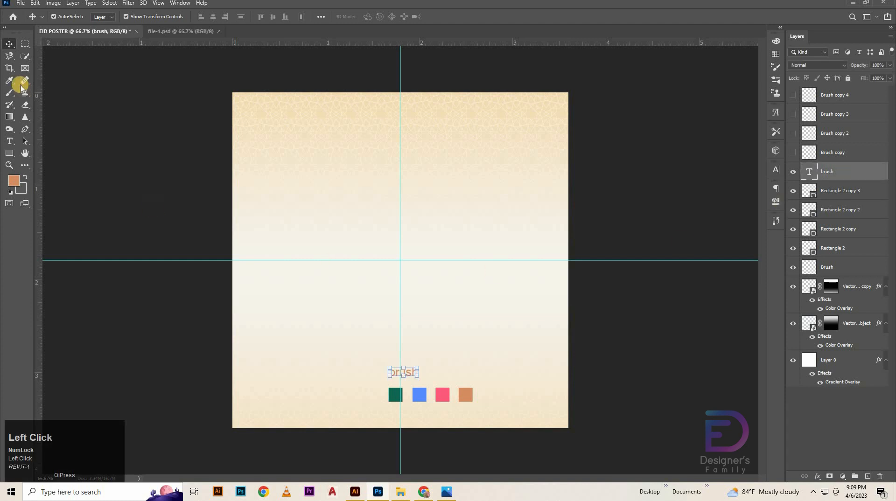
{"action": "left_click", "coordinate": [14, 184]}
{"action": "key", "text": "ctrl+v"}
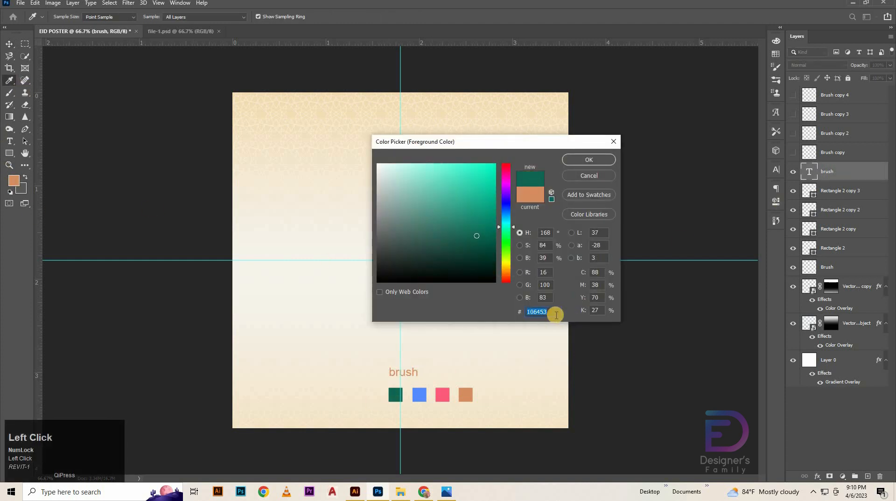
{"action": "left_click", "coordinate": [593, 159]}
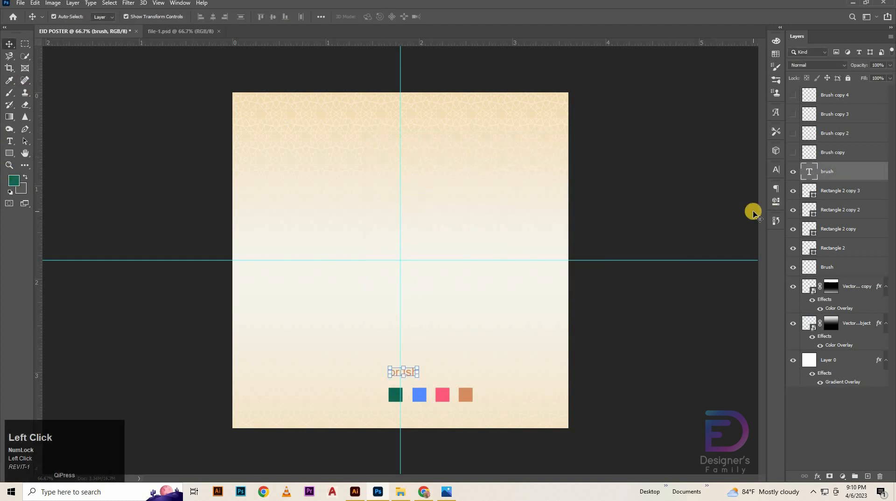
Choose the Brush tool with the pbbymef6 tip from Free Powder Photoshop Brushes 1 at 385 px
{"action": "left_click", "coordinate": [12, 96]}
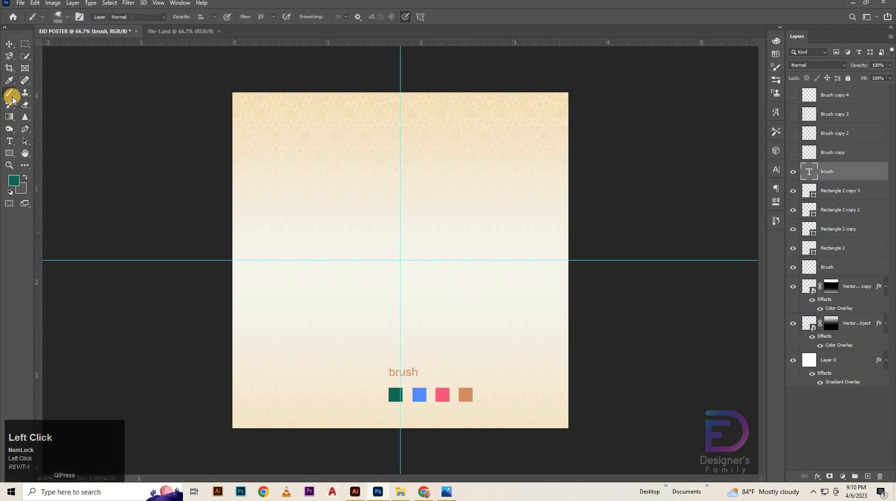
{"action": "right_click", "coordinate": [13, 98]}
{"action": "left_click", "coordinate": [134, 118]}
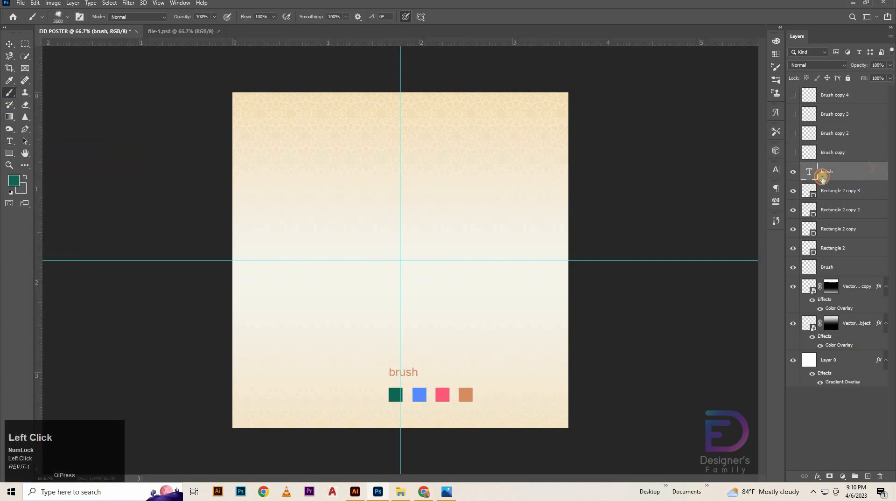
{"action": "right_click", "coordinate": [380, 176]}
{"action": "scroll", "coordinate": [361, 355], "scroll_direction": "down", "scroll_amount": 2}
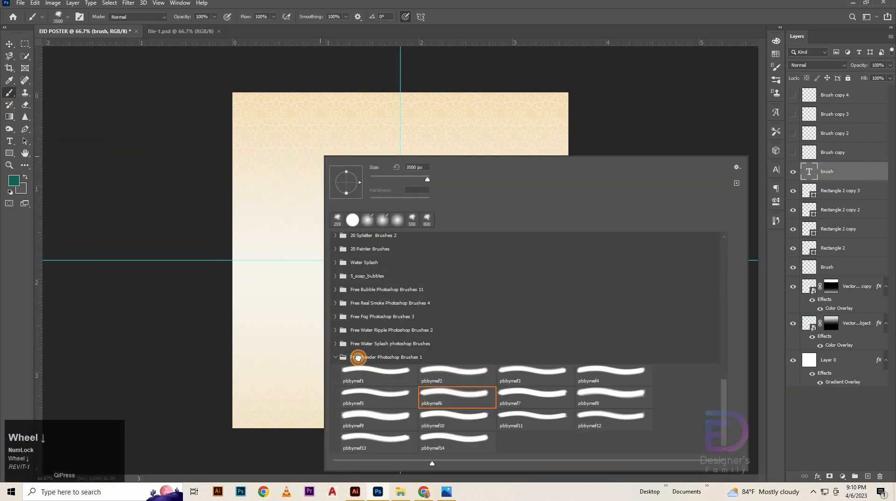
{"action": "left_click", "coordinate": [455, 393]}
{"action": "left_click", "coordinate": [419, 177]}
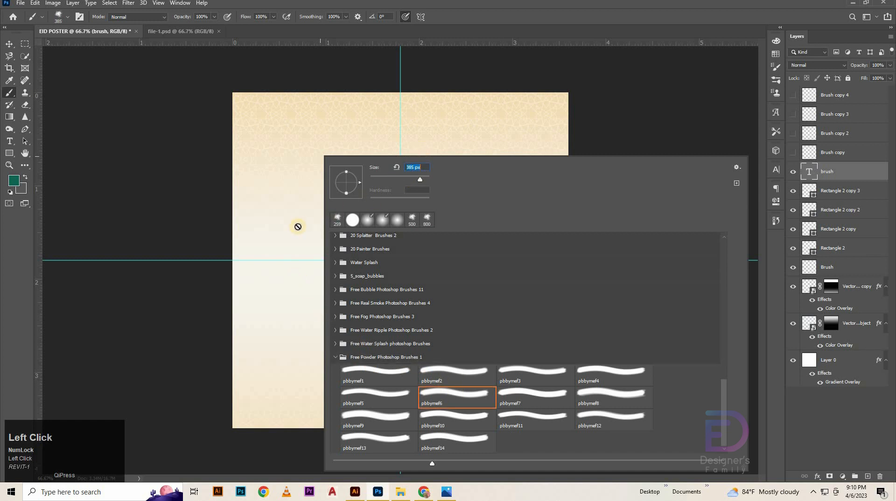
Rasterize the brush text layer and stamp one green powder cloud at 600 px on the left half of the poster
{"action": "left_click", "coordinate": [298, 230]}
{"action": "key", "text": "Return"}
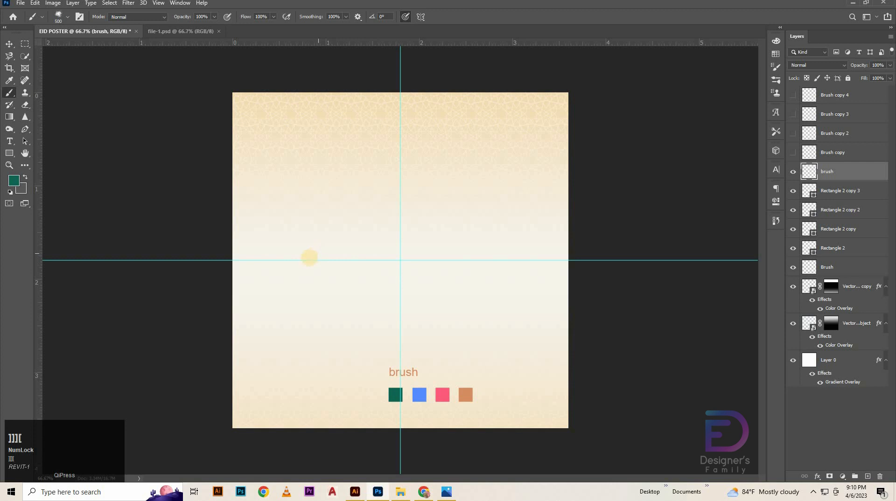
{"action": "left_click", "coordinate": [308, 258]}
{"action": "key", "text": "ctrl+z"}
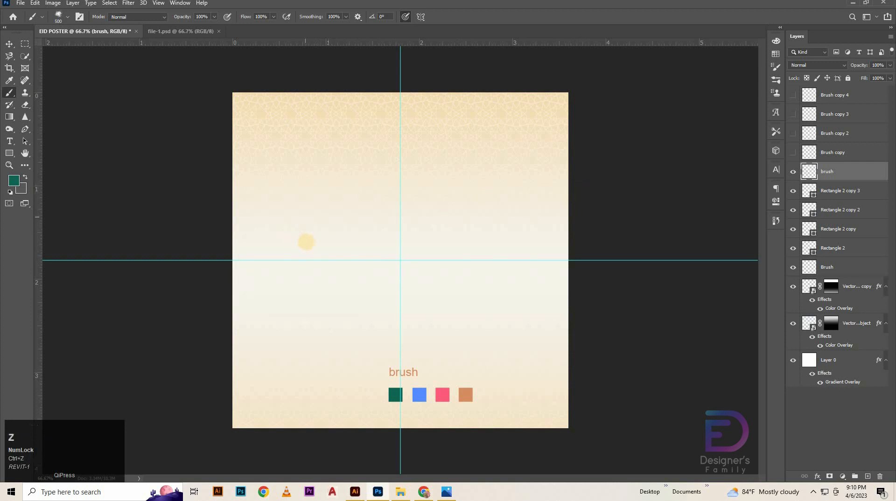
{"action": "key", "text": "bracketright"}
{"action": "left_click", "coordinate": [315, 244]}
Show the Brush copy layer, sample the blue square as foreground colour and stamp a 500 px cloud on the poster's right half
{"action": "left_click", "coordinate": [793, 152]}
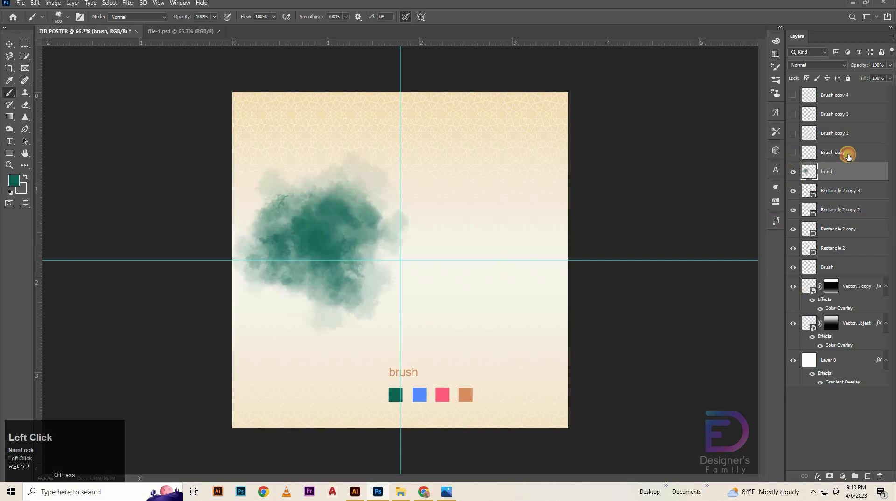
{"action": "left_click", "coordinate": [835, 152]}
{"action": "left_click", "coordinate": [13, 182]}
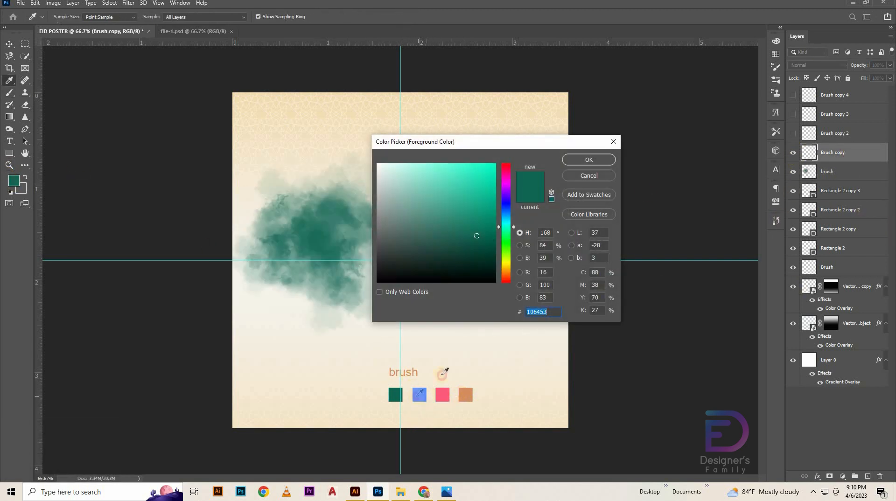
{"action": "left_click", "coordinate": [417, 396]}
{"action": "left_click", "coordinate": [601, 160]}
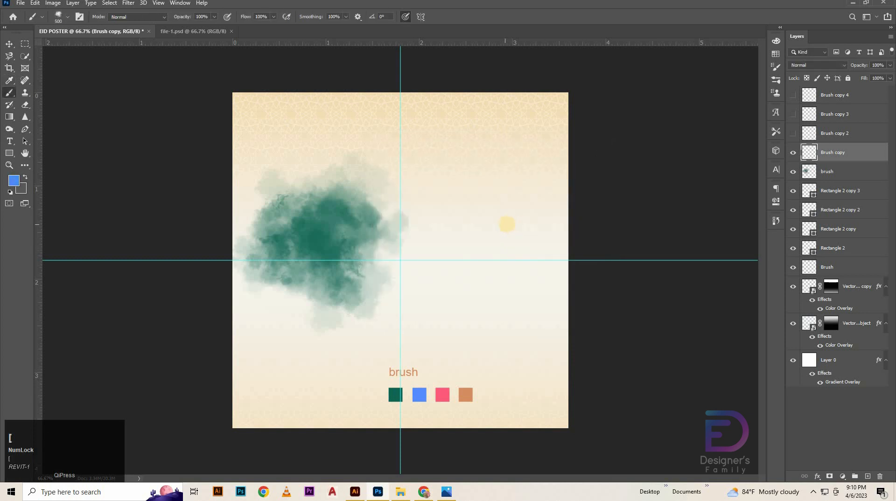
{"action": "left_click", "coordinate": [500, 231]}
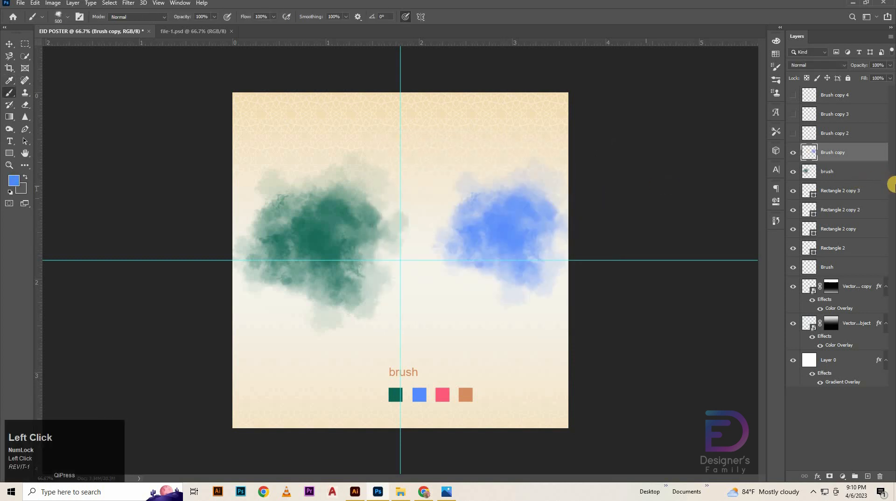
Show the Brush copy 2 layer, sample the pink square as foreground colour and stamp a 600 px cloud near the poster's upper centre
{"action": "left_click", "coordinate": [840, 133]}
{"action": "left_click", "coordinate": [792, 134]}
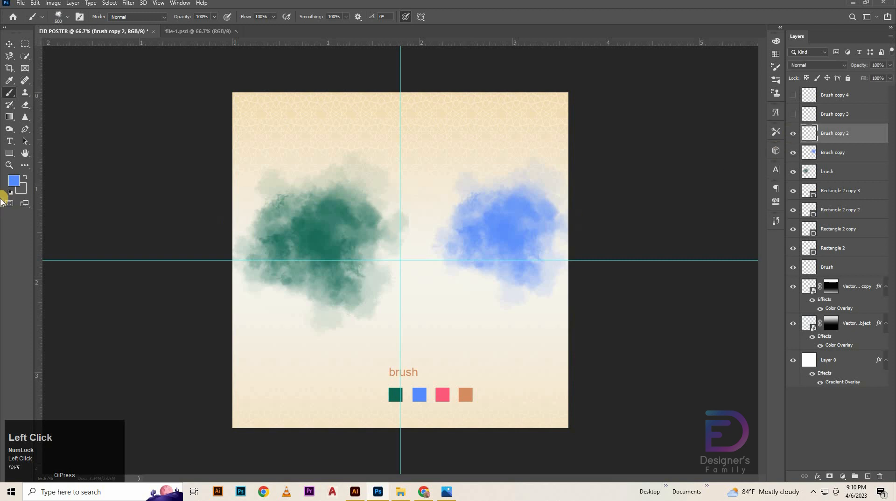
{"action": "left_click", "coordinate": [13, 181]}
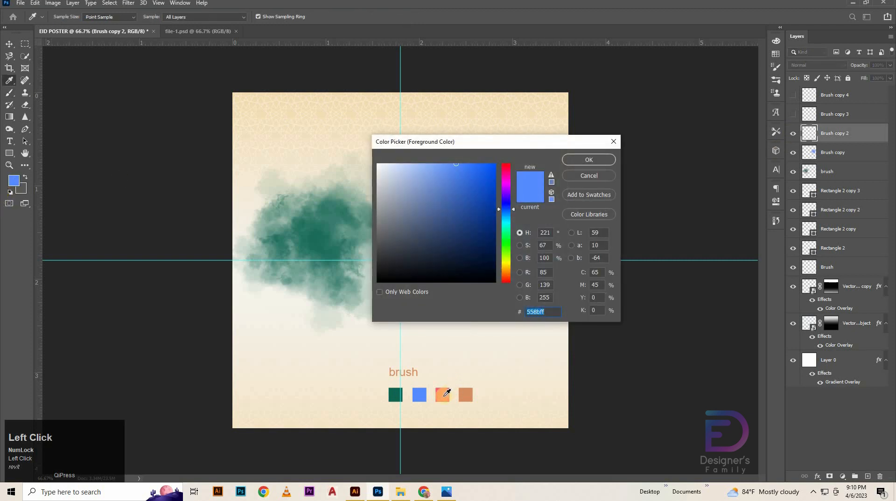
{"action": "left_click", "coordinate": [444, 396]}
{"action": "left_click", "coordinate": [599, 160]}
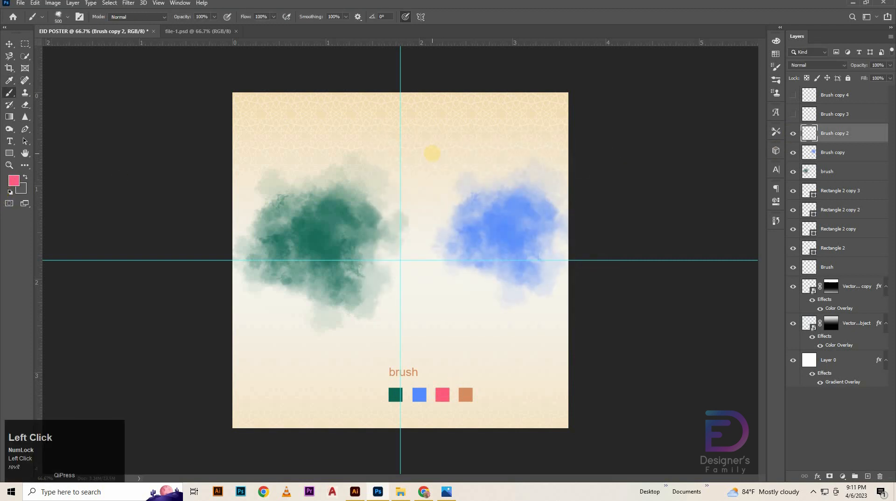
{"action": "left_click", "coordinate": [430, 159]}
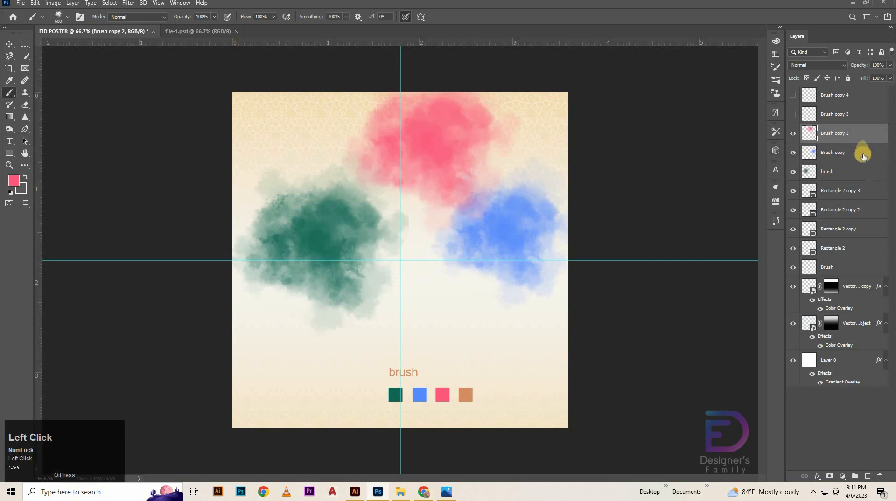
Show the Brush copy 3 layer, sample the brown square as foreground colour and stamp a 600 px cloud at the poster's centre
{"action": "left_click", "coordinate": [787, 116]}
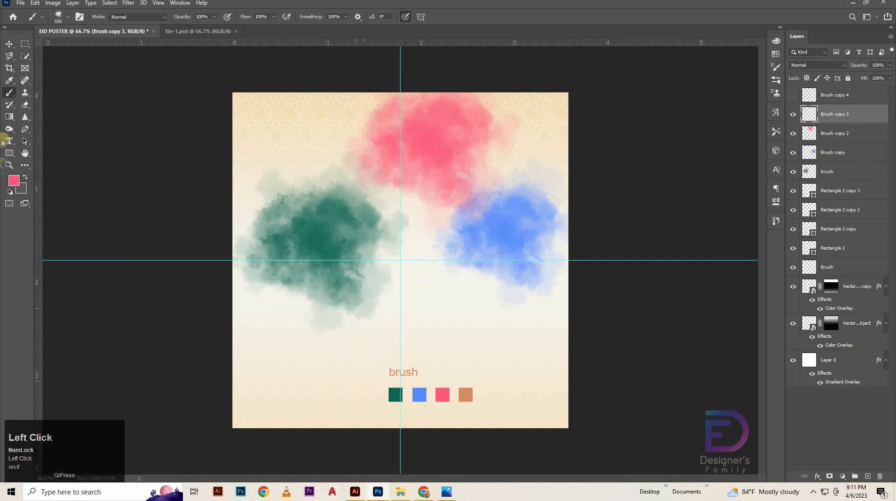
{"action": "left_click", "coordinate": [14, 180]}
{"action": "left_click", "coordinate": [465, 394]}
{"action": "left_click", "coordinate": [592, 156]}
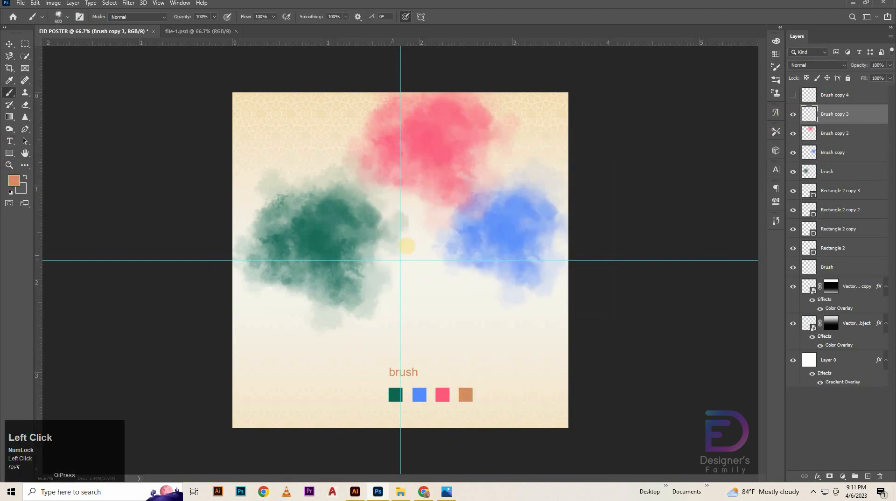
{"action": "left_click", "coordinate": [407, 246]}
Duplicate the empty Brush copy 4 layer and stamp brown clouds on both layers, 500 px at the poster's upper-left corner and 300 px at the upper-right
{"action": "left_click", "coordinate": [794, 100]}
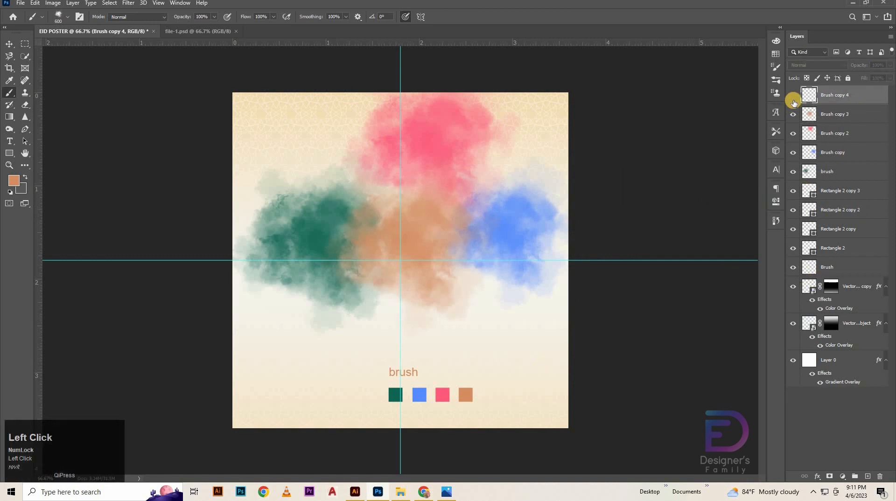
{"action": "key", "text": "ctrl+j"}
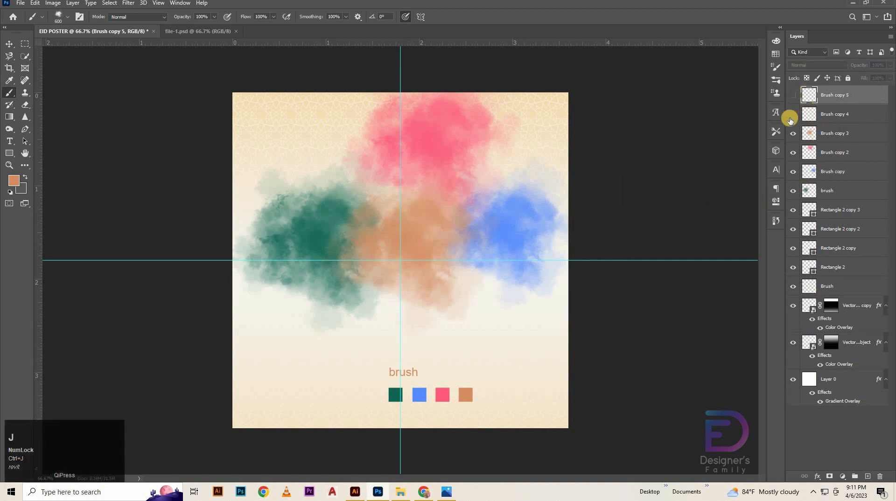
{"action": "left_click", "coordinate": [819, 115]}
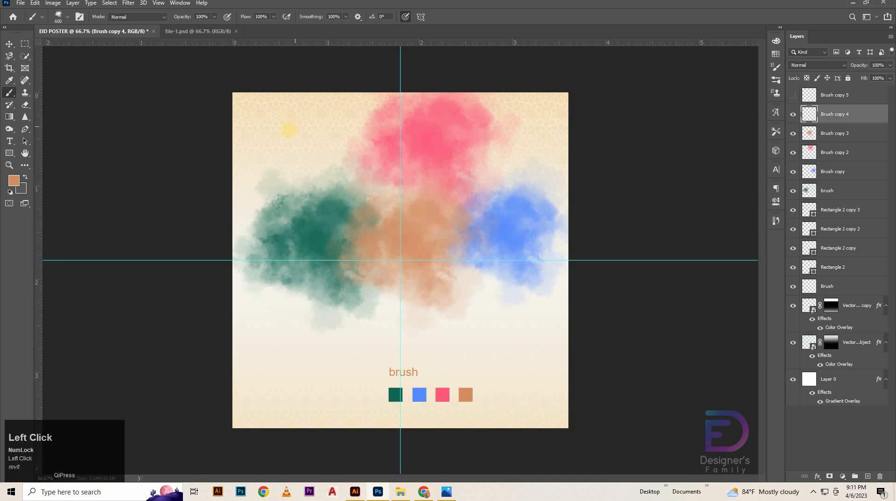
{"action": "left_click", "coordinate": [283, 138]}
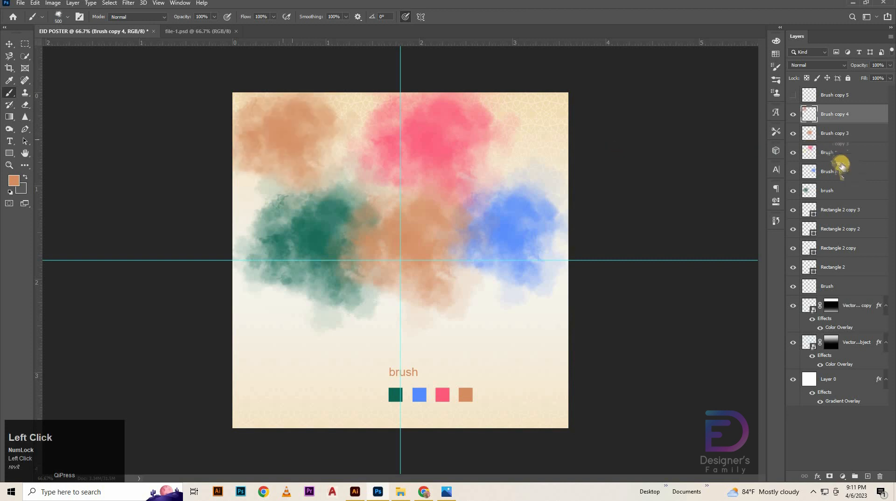
{"action": "left_click", "coordinate": [844, 100]}
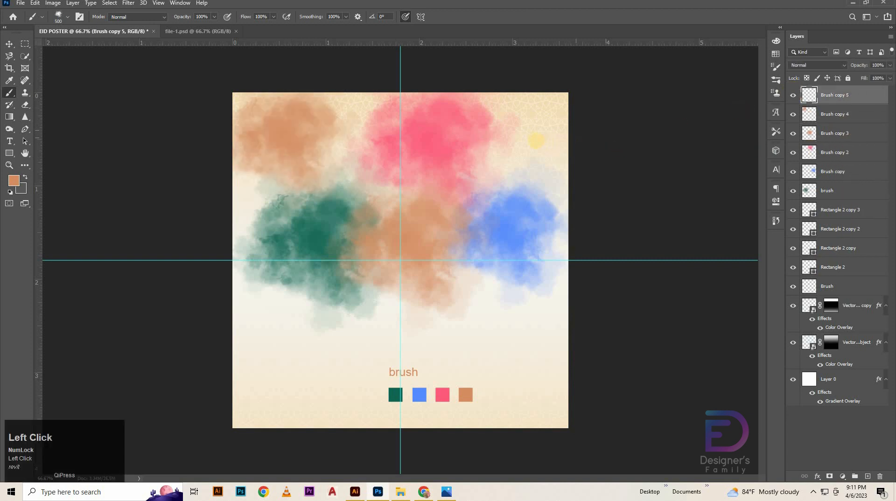
{"action": "left_click", "coordinate": [537, 133]}
Group all the powder cloud layers and rename the group as BRUSH
{"action": "left_click", "coordinate": [9, 43]}
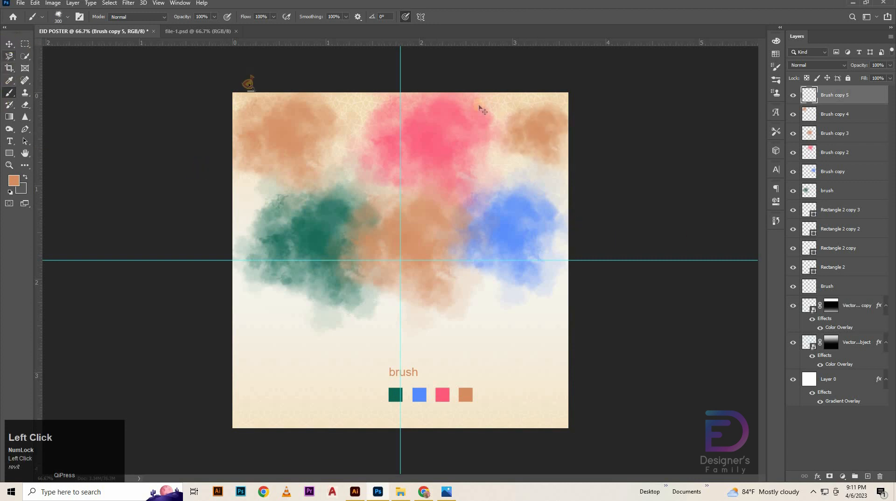
{"action": "key", "text": "ctrl+g"}
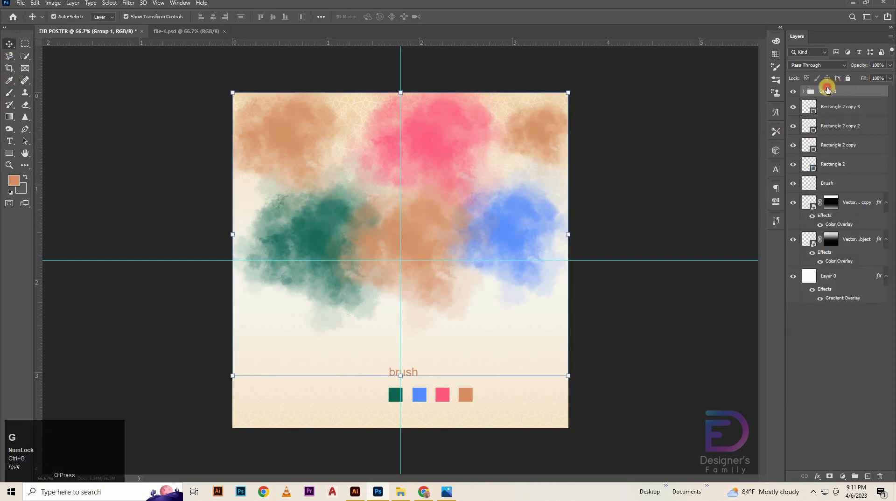
{"action": "key", "text": "Caps_Lock"}
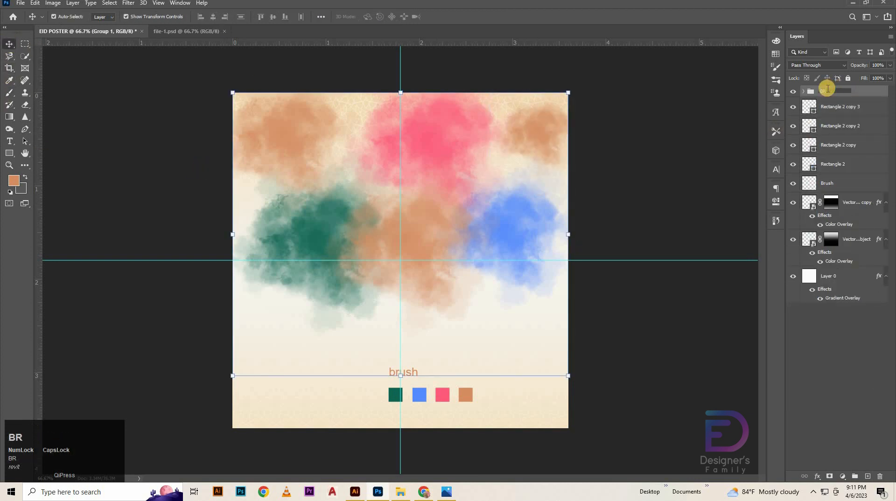
{"action": "type", "text": "SH"}
{"action": "key", "text": "Return"}
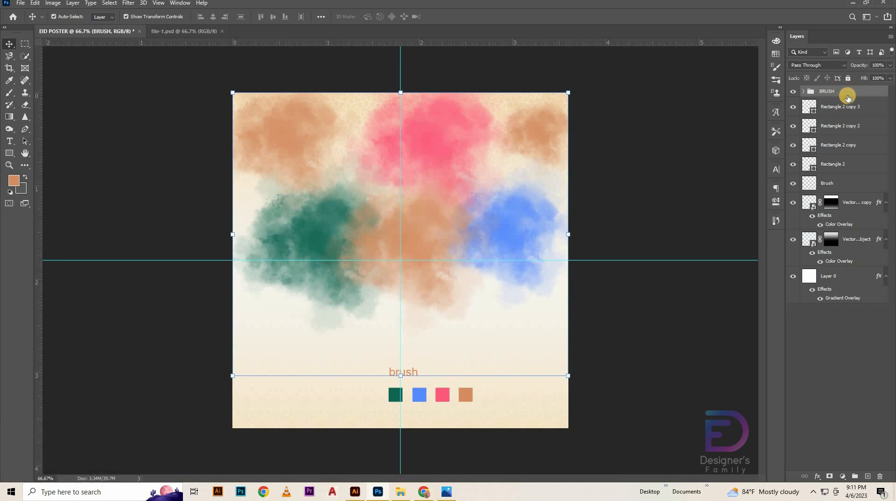
Set the opacity of the BRUSH group to 47%
{"action": "left_click", "coordinate": [886, 63]}
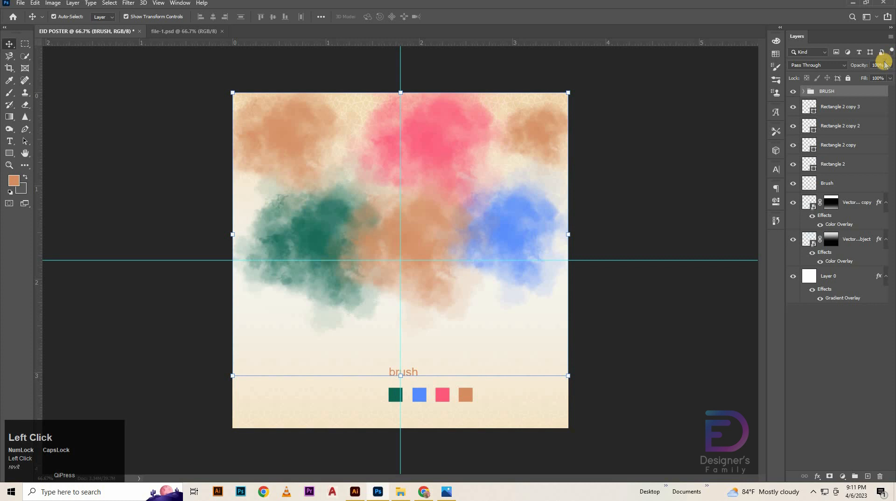
{"action": "type", "text": "47"}
{"action": "key", "text": "Return"}
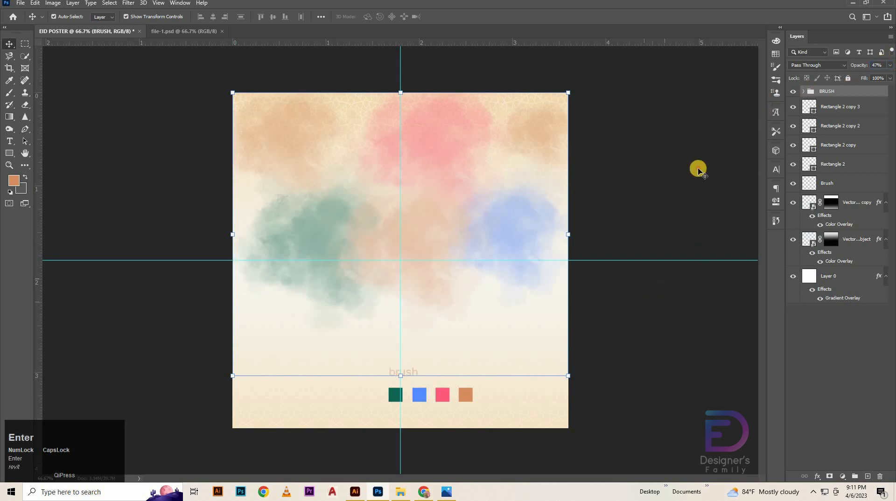
{"action": "left_click", "coordinate": [699, 171]}
Nudge the BRUSH group slightly upward so its clouds extend past the poster's upper edge
{"action": "left_click", "coordinate": [858, 94]}
{"action": "key", "text": "Up"}
{"action": "key", "text": "Up"}
{"action": "key", "text": "Up"}
{"action": "key", "text": "Up"}
{"action": "key", "text": "Up"}
{"action": "key", "text": "Up"}
{"action": "key", "text": "Up"}
{"action": "key", "text": "Up"}
{"action": "key", "text": "Up"}
{"action": "key", "text": "Up"}
{"action": "key", "text": "Up"}
{"action": "key", "text": "Up"}
{"action": "key", "text": "Up"}
{"action": "key", "text": "Up"}
{"action": "key", "text": "Up"}
{"action": "key", "text": "Up"}
{"action": "key", "text": "Up"}
{"action": "key", "text": "Up"}
{"action": "key", "text": "Up"}
{"action": "key", "text": "Up"}
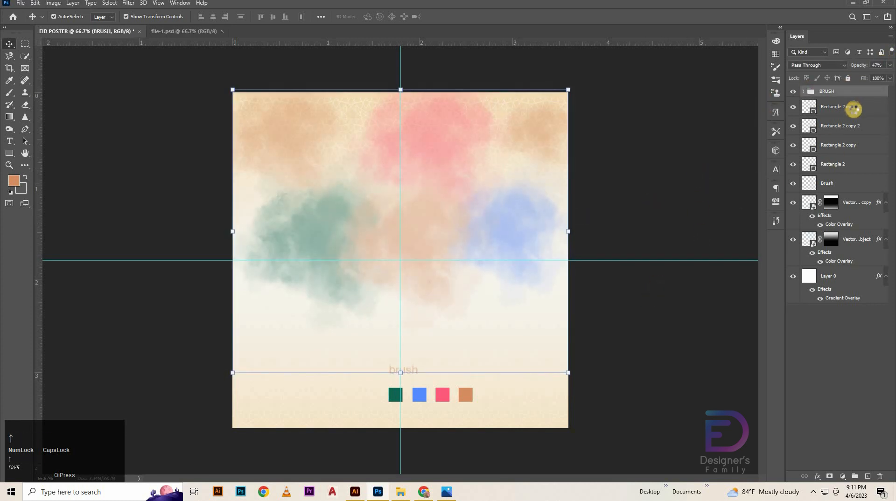
{"action": "left_click", "coordinate": [686, 369]}
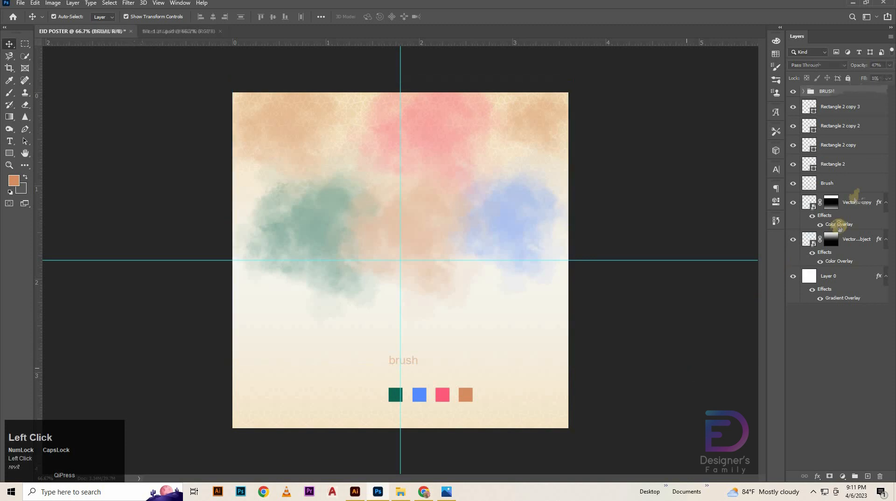
Restore the BRUSH group's opacity to 100% and toggle the loose Brush layer's visibility to check its content
{"action": "left_click", "coordinate": [853, 184]}
{"action": "left_click", "coordinate": [794, 185]}
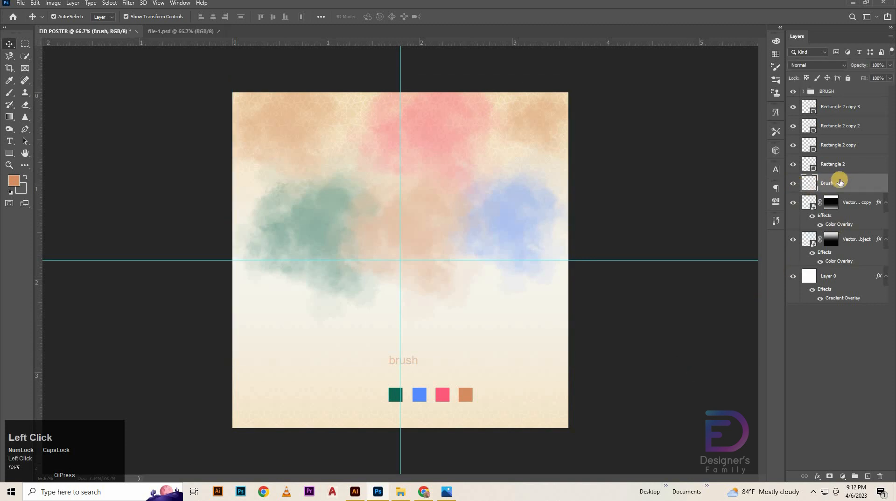
{"action": "left_click", "coordinate": [852, 94]}
{"action": "left_click_drag", "start_coordinate": [892, 65], "coordinate": [804, 79]}
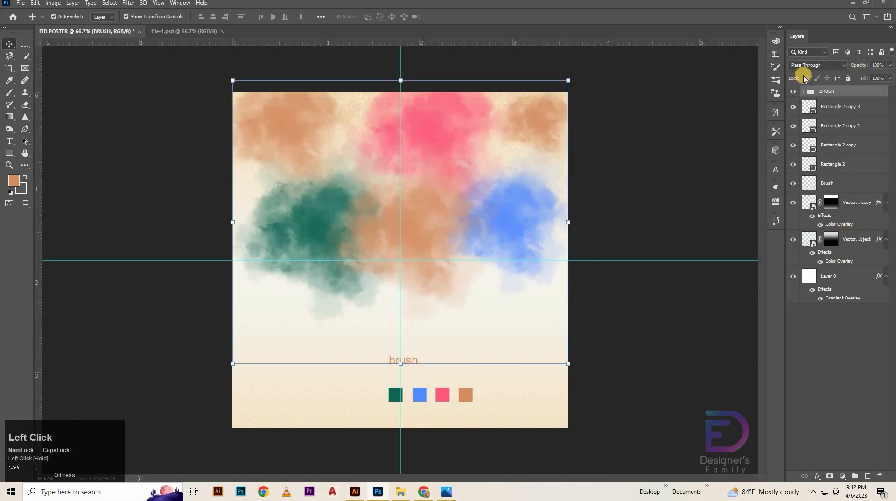
{"action": "left_click", "coordinate": [824, 180]}
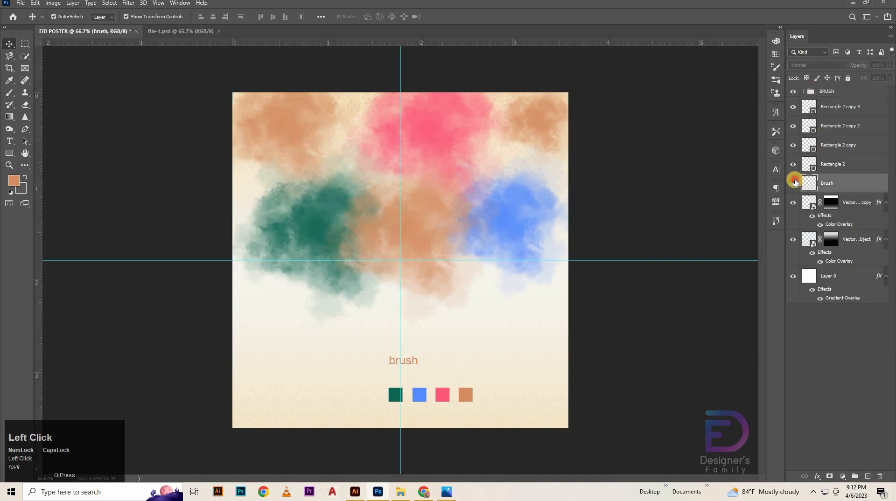
{"action": "left_click", "coordinate": [794, 183]}
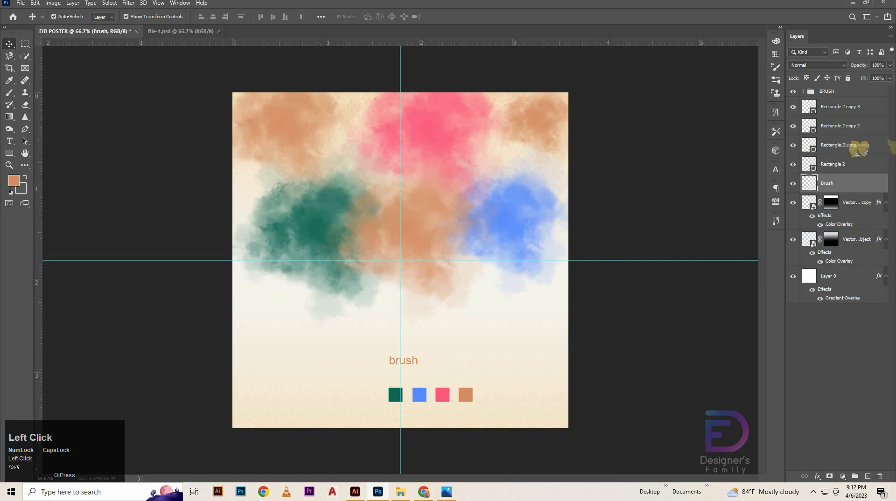
Delete the rasterized brush text layer from the BRUSH group and move the empty Brush layer into its place in the group
{"action": "scroll", "coordinate": [805, 99], "scroll_direction": "up", "scroll_amount": 1}
{"action": "left_click", "coordinate": [805, 95]}
{"action": "left_click", "coordinate": [836, 200]}
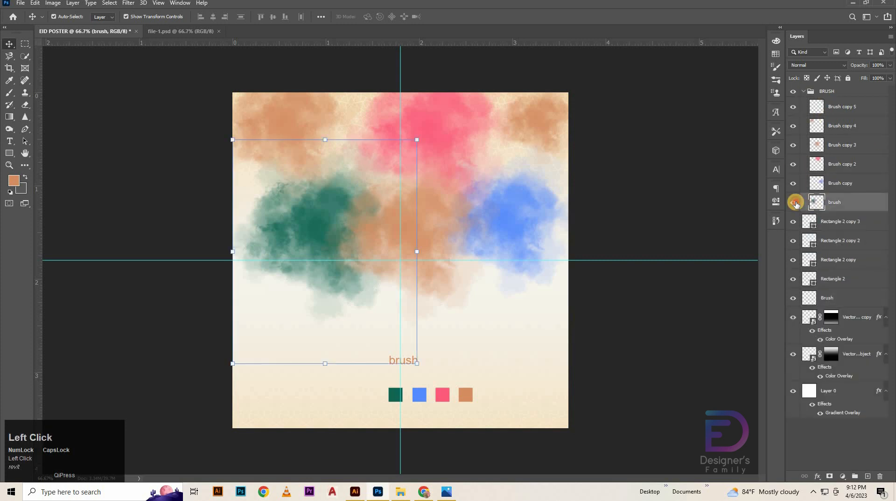
{"action": "left_click", "coordinate": [793, 202]}
{"action": "left_click", "coordinate": [793, 202]}
{"action": "key", "text": "Delete"}
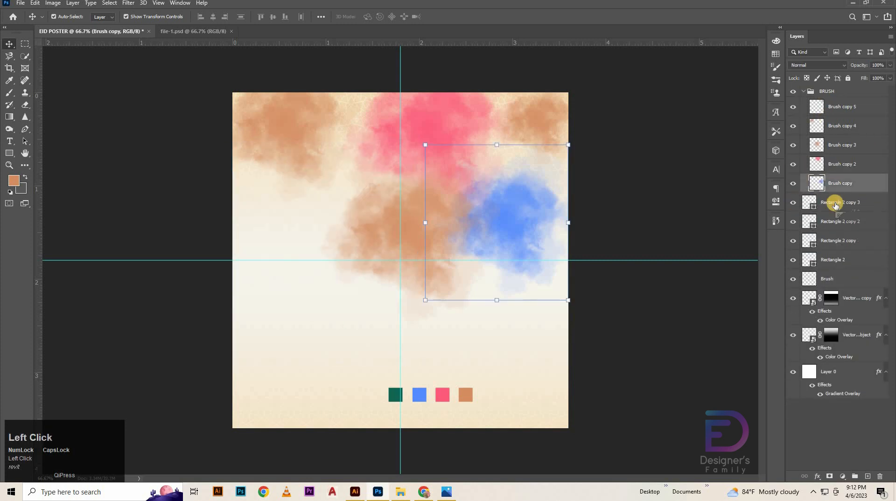
{"action": "mouse_move", "coordinate": [831, 281]}
{"action": "left_mouse_down"}
{"action": "mouse_move", "coordinate": [844, 190]}
{"action": "mouse_move", "coordinate": [831, 204]}
{"action": "left_mouse_up"}
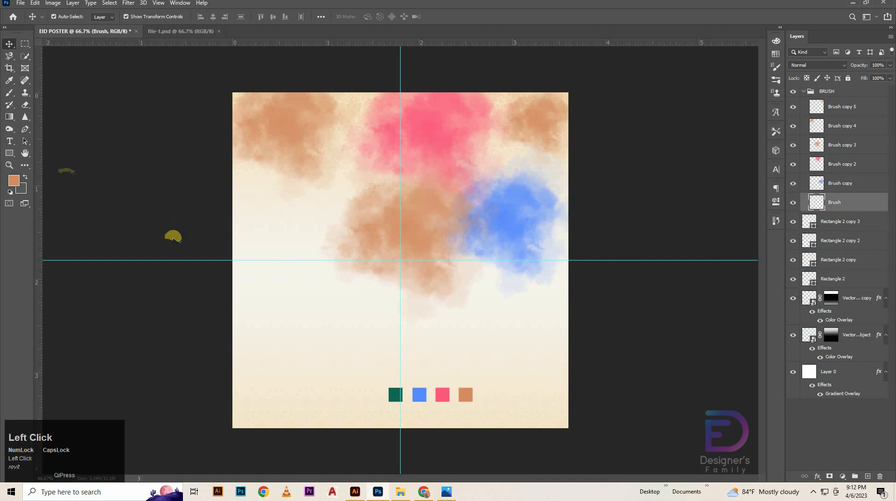
Sample the green square as the foreground colour
{"action": "left_click", "coordinate": [8, 179]}
{"action": "left_click", "coordinate": [18, 185]}
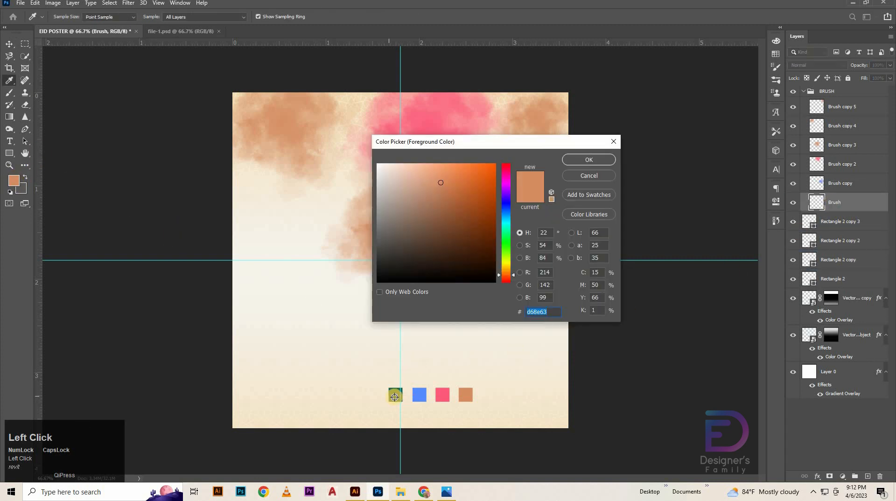
{"action": "left_click", "coordinate": [395, 394]}
{"action": "left_click", "coordinate": [583, 161]}
Stamp a 600 px green powder cloud on the Brush layer in the left half of the poster
{"action": "left_click", "coordinate": [9, 92]}
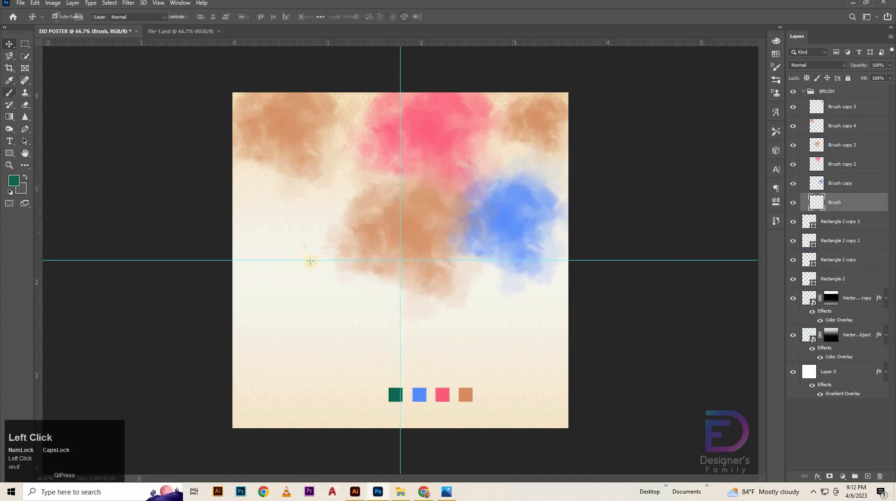
{"action": "right_click", "coordinate": [292, 237]}
{"action": "left_click_drag", "start_coordinate": [391, 191], "coordinate": [386, 190]}
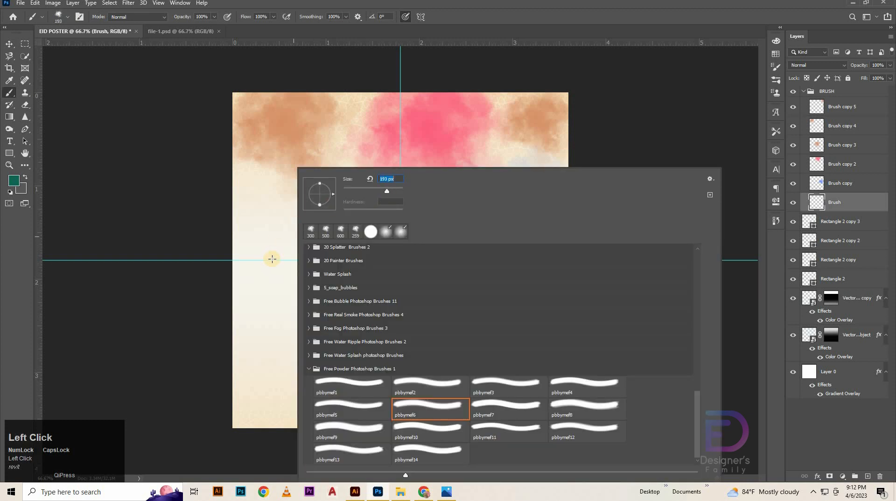
{"action": "key", "text": "Caps_Lock"}
{"action": "left_click", "coordinate": [299, 252]}
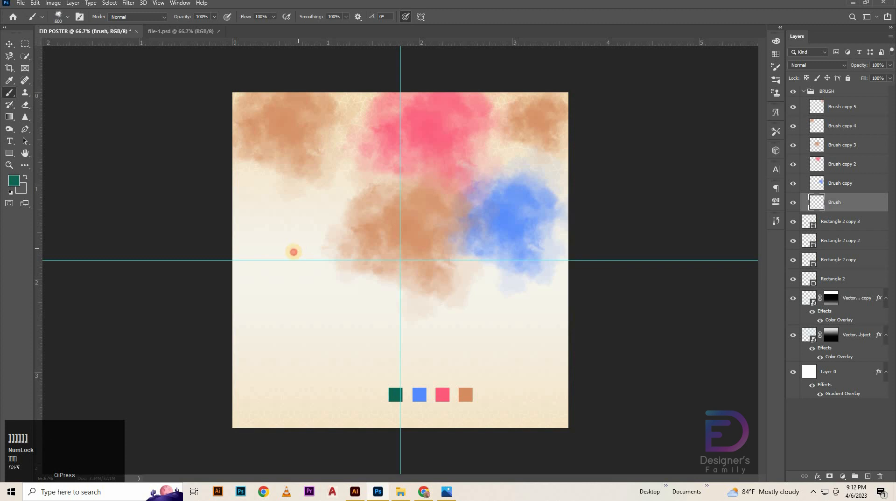
{"action": "left_click", "coordinate": [293, 252]}
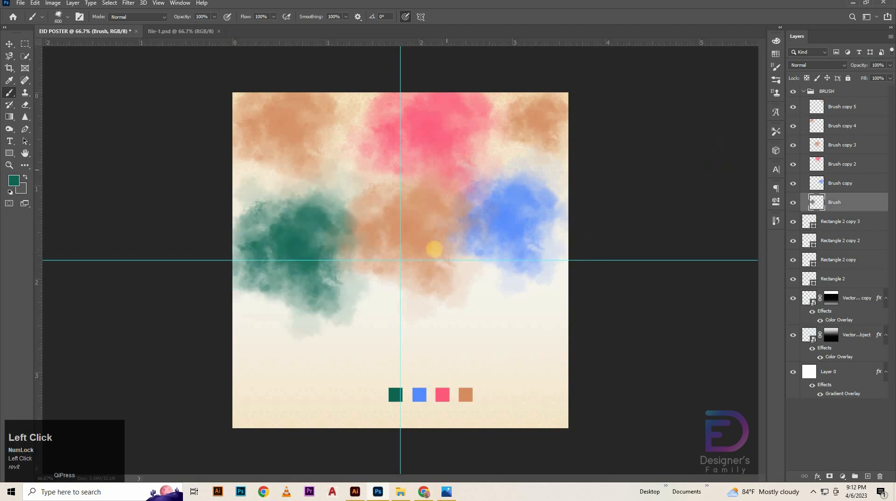
{"action": "left_click", "coordinate": [14, 47]}
{"action": "left_click", "coordinate": [704, 320]}
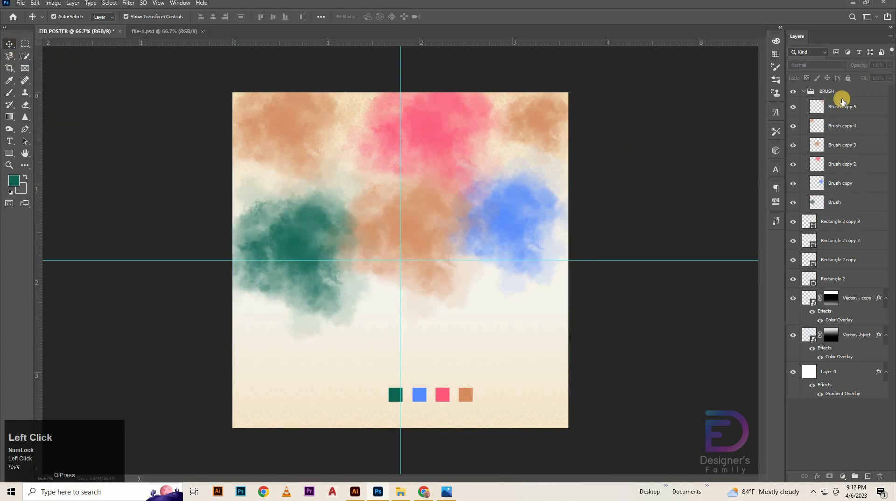
Collapse the BRUSH group and set its opacity to 47%
{"action": "left_click", "coordinate": [836, 202]}
{"action": "left_click", "coordinate": [807, 95]}
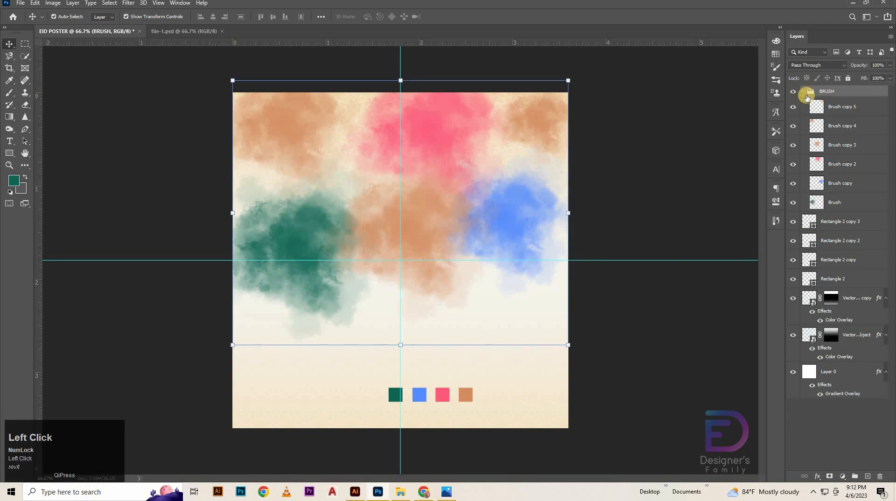
{"action": "left_click", "coordinate": [804, 92]}
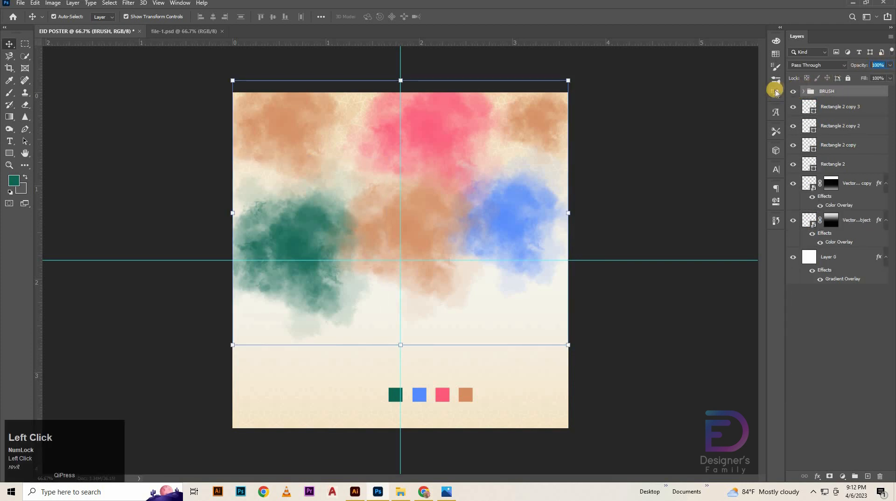
{"action": "type", "text": "47"}
{"action": "key", "text": "Return"}
Nudge the faded BRUSH group further up, correcting it slightly downward at the end
{"action": "key", "text": "Up"}
{"action": "key", "text": "Up"}
{"action": "key", "text": "Up"}
{"action": "key", "text": "Up"}
{"action": "key", "text": "Up"}
{"action": "key", "text": "Up"}
{"action": "key", "text": "Up"}
{"action": "key", "text": "Up"}
{"action": "key", "text": "Up"}
{"action": "key", "text": "Up"}
{"action": "key", "text": "Up"}
{"action": "key", "text": "Up"}
{"action": "key", "text": "Up"}
{"action": "key", "text": "Up"}
{"action": "key", "text": "Up"}
{"action": "key", "text": "Up"}
{"action": "key", "text": "Up"}
{"action": "key", "text": "Up"}
{"action": "key", "text": "Up"}
{"action": "key", "text": "Up"}
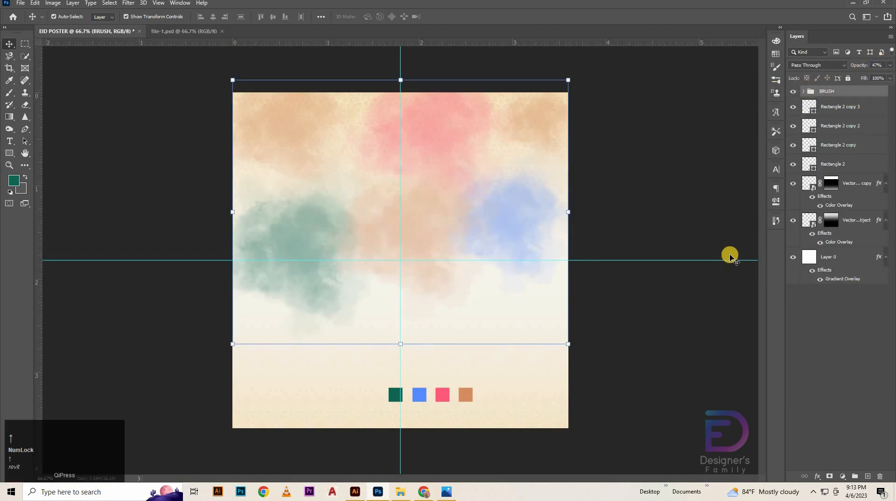
{"action": "key", "text": "Down"}
{"action": "key", "text": "Down"}
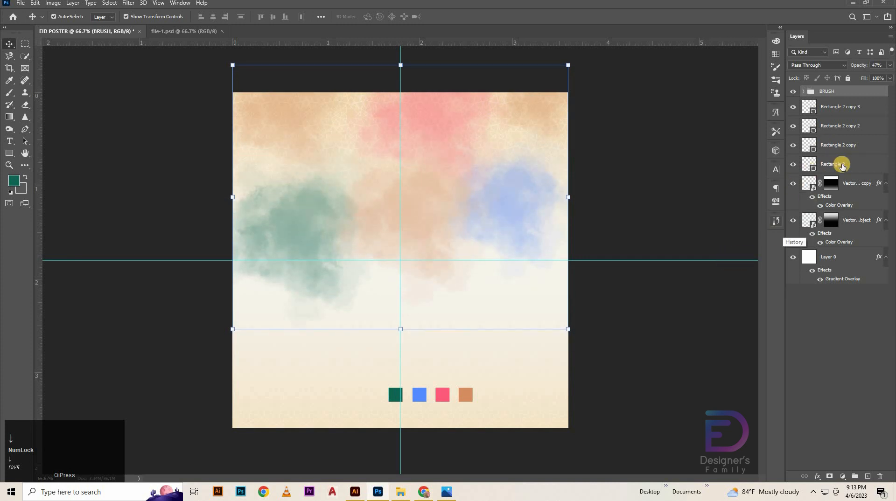
Delete the four Rectangle 2 colour swatch layers
{"action": "left_click", "coordinate": [842, 166]}
{"action": "left_click", "coordinate": [868, 106], "text": "shift"}
{"action": "key", "text": "Delete"}
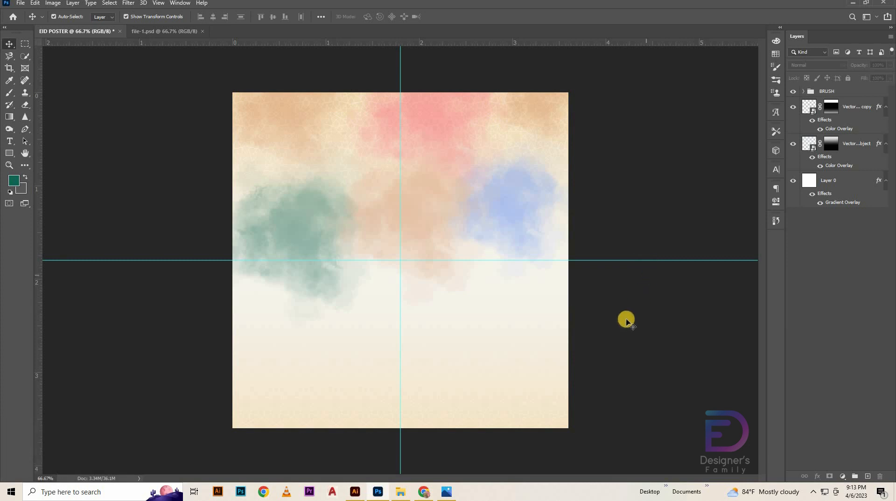
{"action": "left_click", "coordinate": [430, 421]}
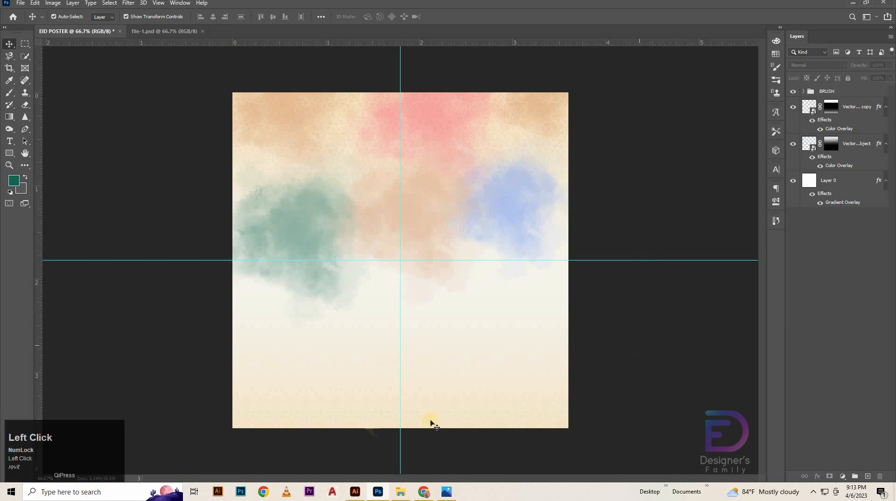
Switch to Illustrator and close the 6328168.ai pattern document without saving its changes
{"action": "left_click", "coordinate": [355, 492]}
{"action": "left_click", "coordinate": [241, 32]}
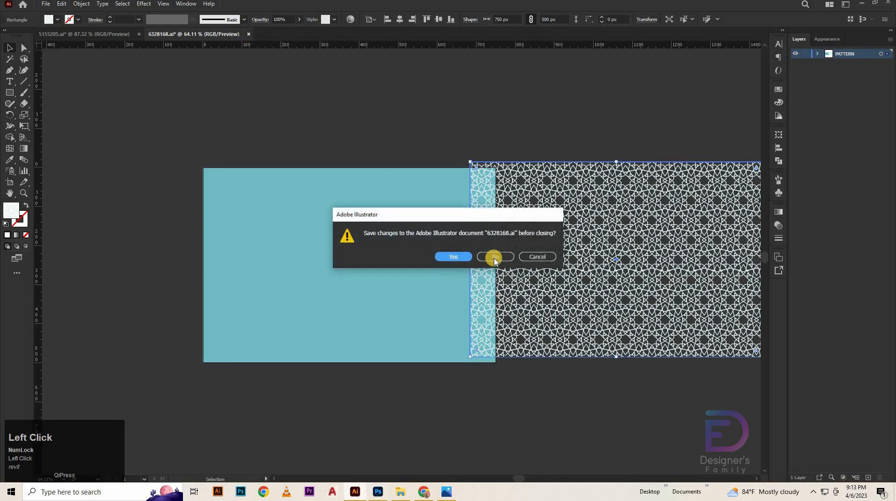
{"action": "left_click", "coordinate": [489, 256]}
Start the classic 3D Rotate effect on the black mandala with Custom Rotation as its position
{"action": "key", "text": "space"}
{"action": "left_click_drag", "start_coordinate": [321, 223], "coordinate": [348, 207]}
{"action": "left_click", "coordinate": [266, 314]}
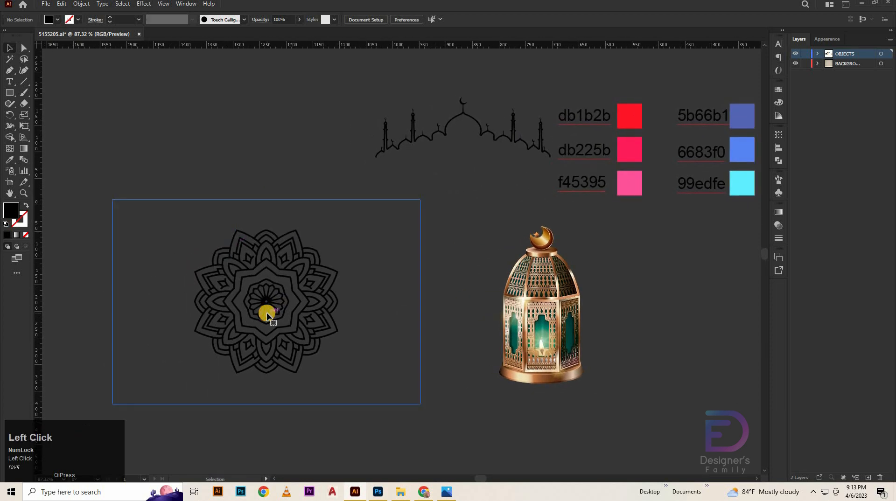
{"action": "left_click", "coordinate": [143, 4]}
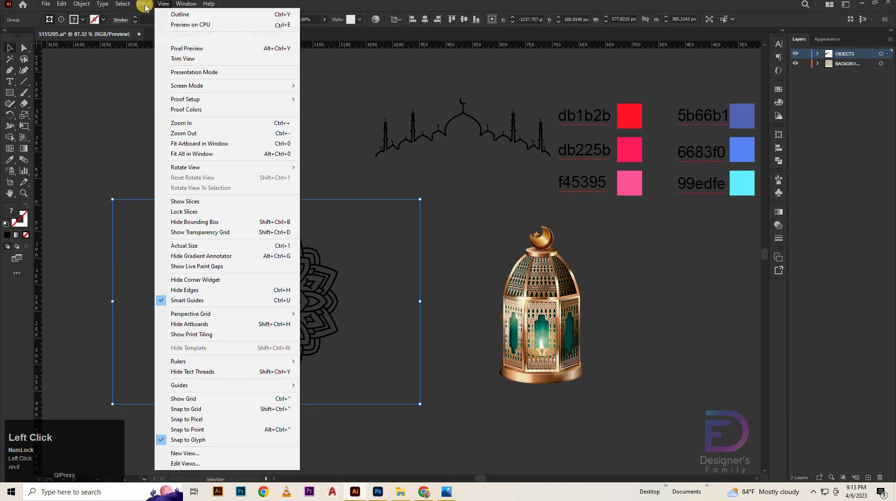
{"action": "left_click", "coordinate": [168, 56]}
{"action": "left_click", "coordinate": [269, 110]}
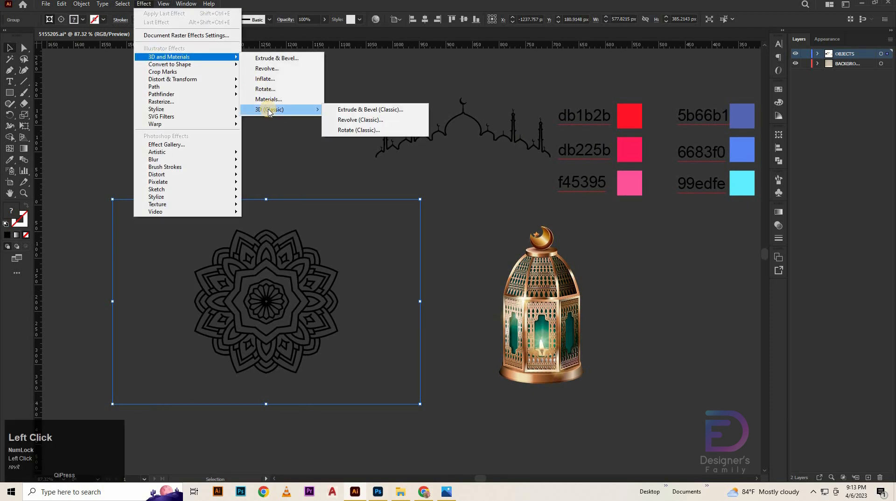
{"action": "left_click", "coordinate": [374, 130]}
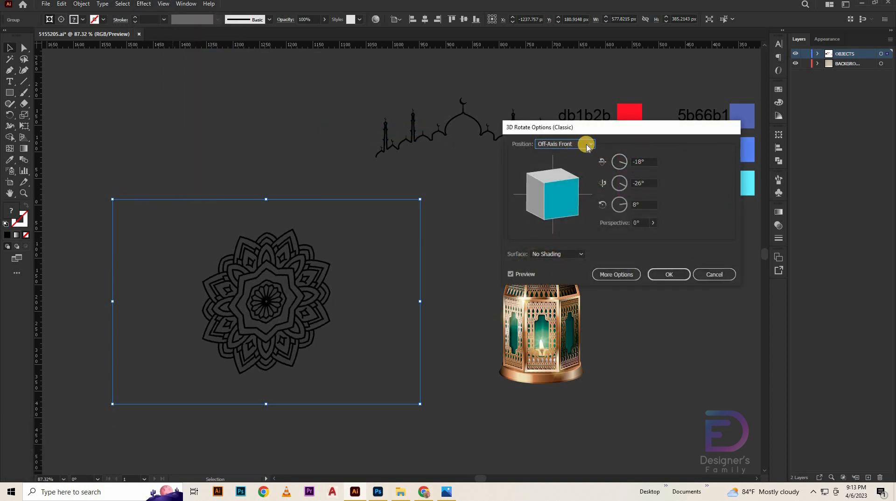
{"action": "left_click", "coordinate": [586, 147]}
{"action": "left_click", "coordinate": [593, 151]}
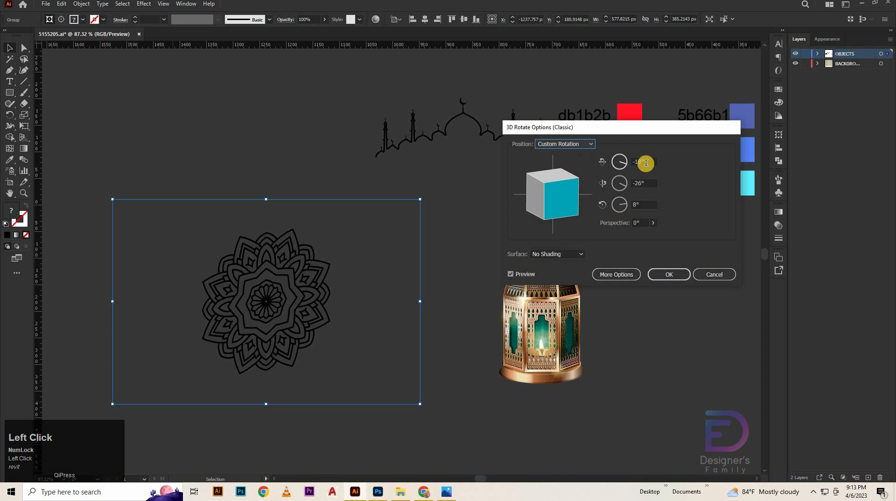
Rotate the mandala 73° about X, -4° about Y and 1° about Z, and apply the effect
{"action": "left_click", "coordinate": [646, 162]}
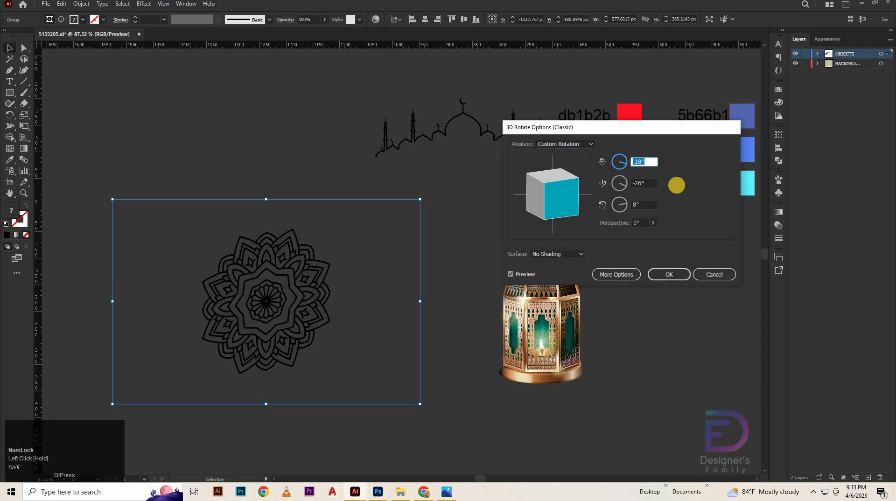
{"action": "left_click", "coordinate": [645, 183]}
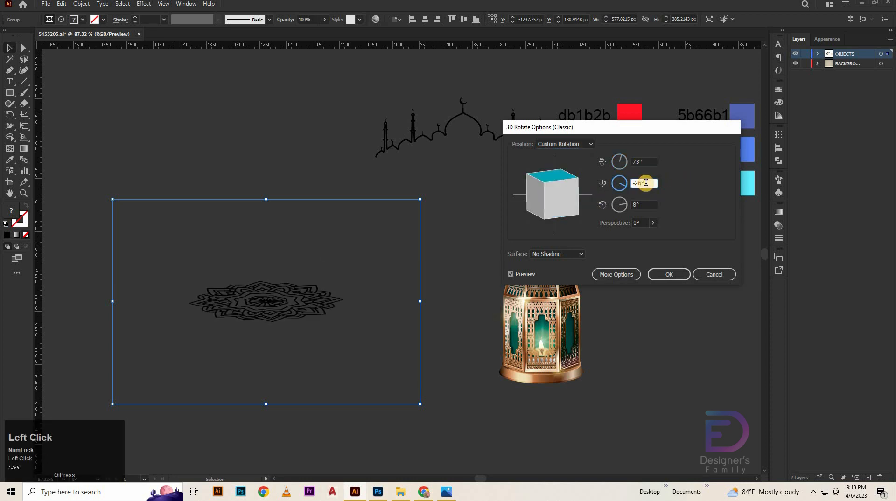
{"action": "type", "text": "-4"}
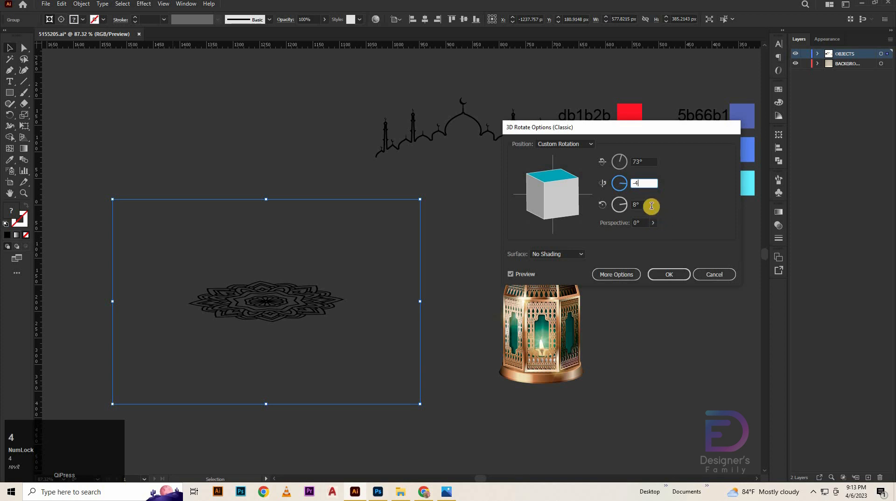
{"action": "left_click", "coordinate": [651, 206]}
{"action": "left_click", "coordinate": [644, 183]}
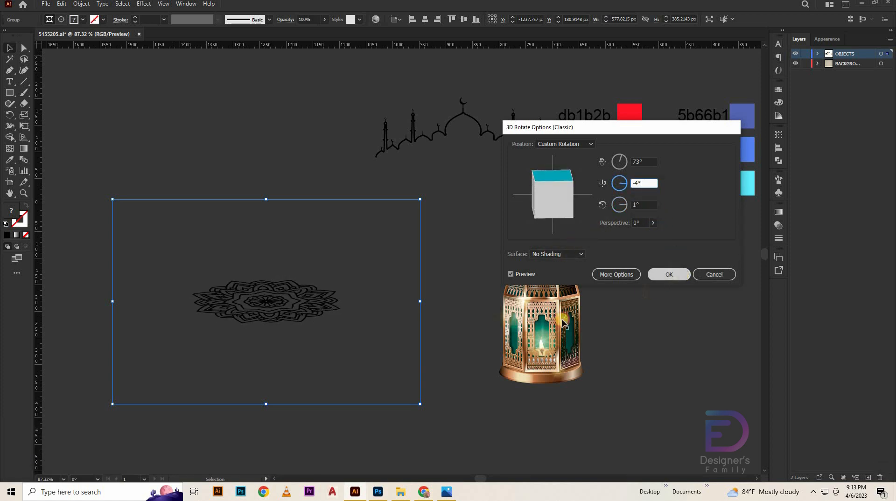
{"action": "left_click", "coordinate": [668, 275]}
Bring the flattened mandala into the Photoshop poster as a vector smart object, centred in the lower half
{"action": "left_click", "coordinate": [350, 420]}
{"action": "left_click_drag", "start_coordinate": [289, 309], "coordinate": [438, 322]}
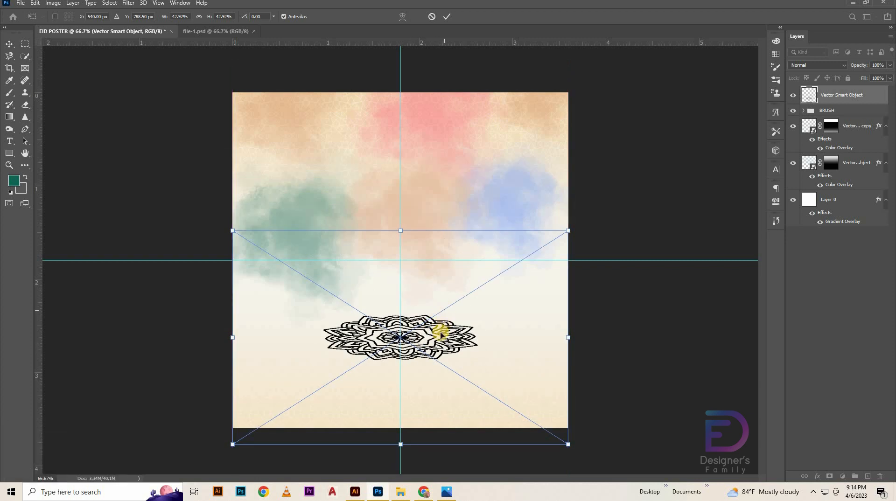
{"action": "left_click", "coordinate": [445, 17]}
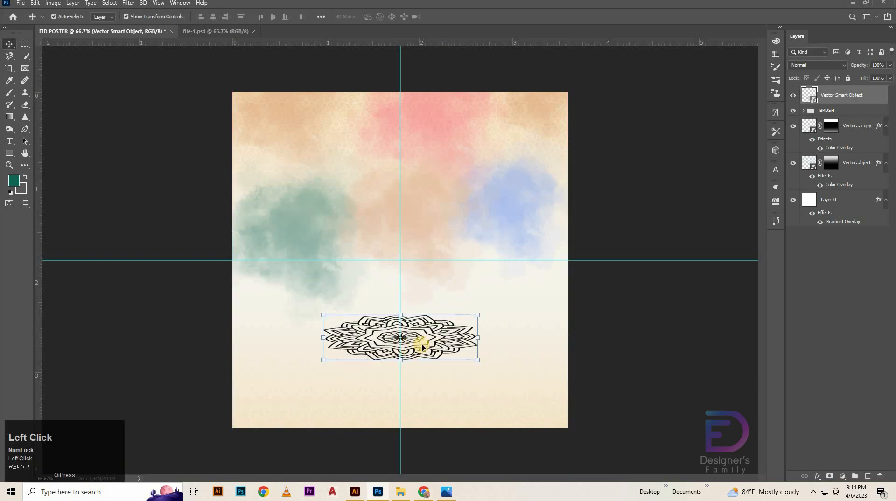
{"action": "left_click", "coordinate": [421, 347]}
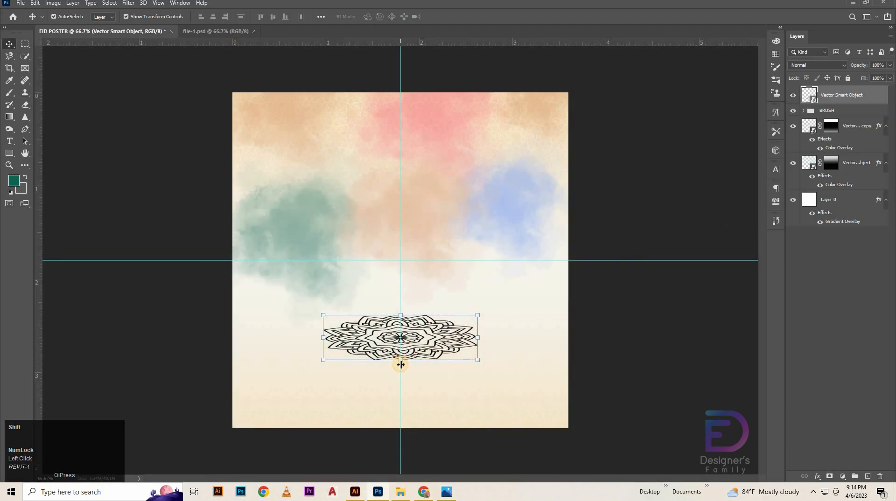
{"action": "left_click", "coordinate": [401, 365]}
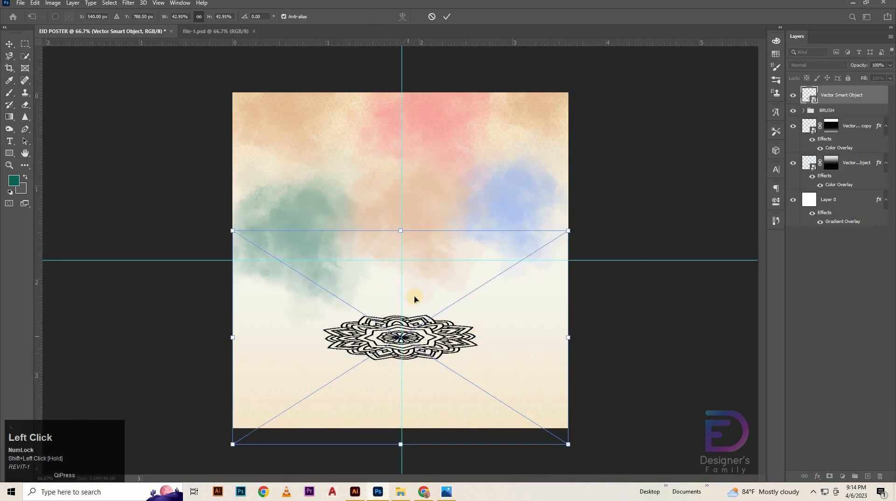
{"action": "key", "text": "ctrl+z"}
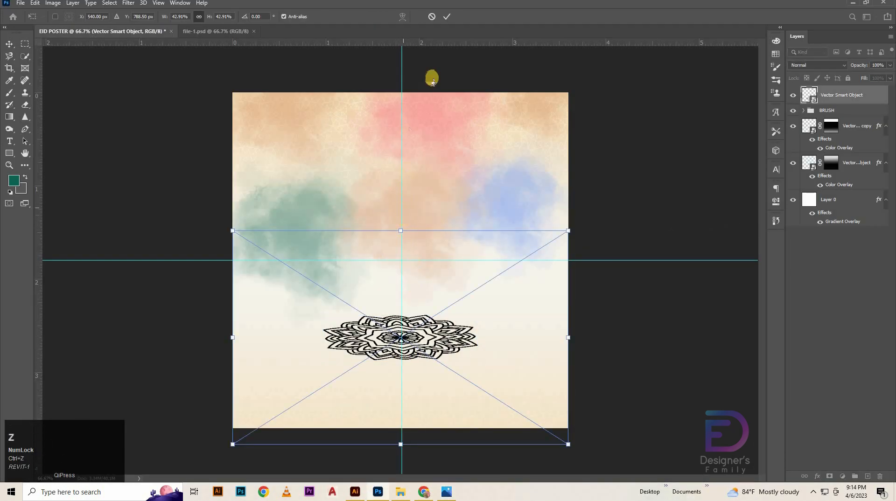
{"action": "left_click", "coordinate": [413, 97]}
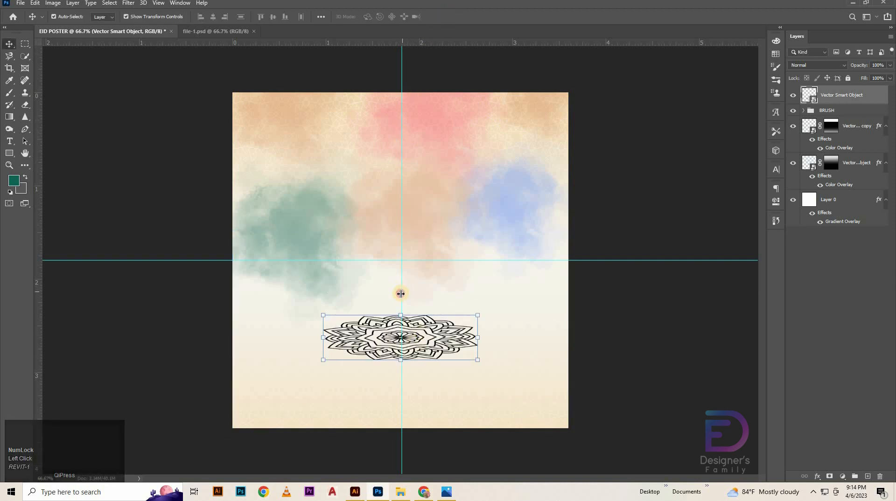
{"action": "left_click_drag", "start_coordinate": [401, 294], "coordinate": [399, 293]}
Enlarge the mandala proportionally and move it slightly lower, keeping it centred on the vertical guide
{"action": "left_click", "coordinate": [412, 341]}
{"action": "left_click", "coordinate": [413, 348]}
{"action": "left_click", "coordinate": [408, 361]}
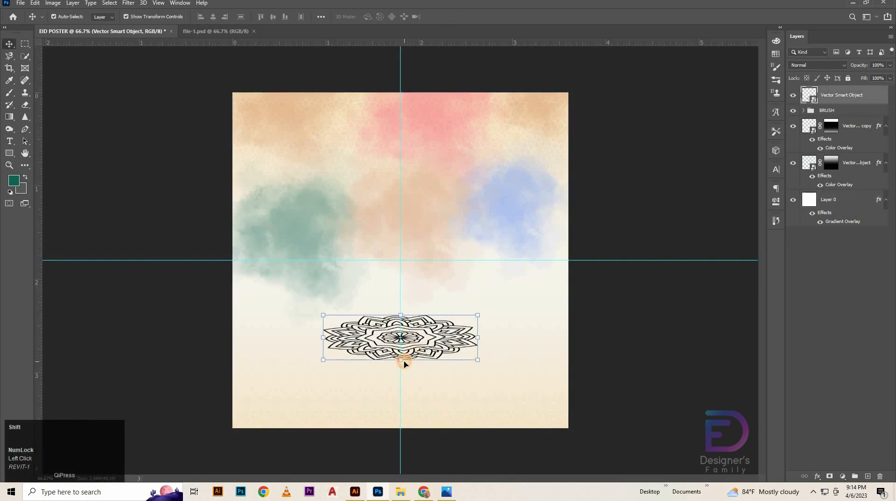
{"action": "left_click", "coordinate": [402, 361]}
{"action": "left_click_drag", "start_coordinate": [398, 230], "coordinate": [406, 190]}
{"action": "left_click_drag", "start_coordinate": [424, 324], "coordinate": [425, 357]}
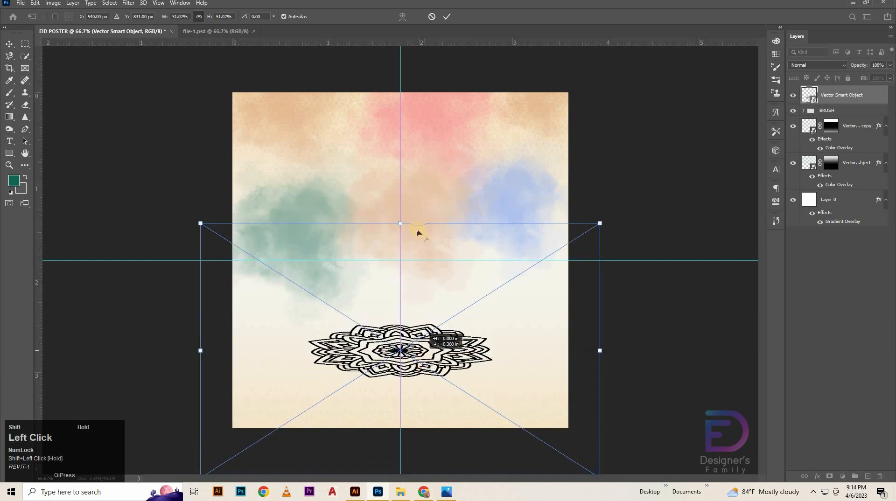
{"action": "left_click_drag", "start_coordinate": [402, 224], "coordinate": [418, 205]}
{"action": "left_click_drag", "start_coordinate": [433, 362], "coordinate": [433, 365]}
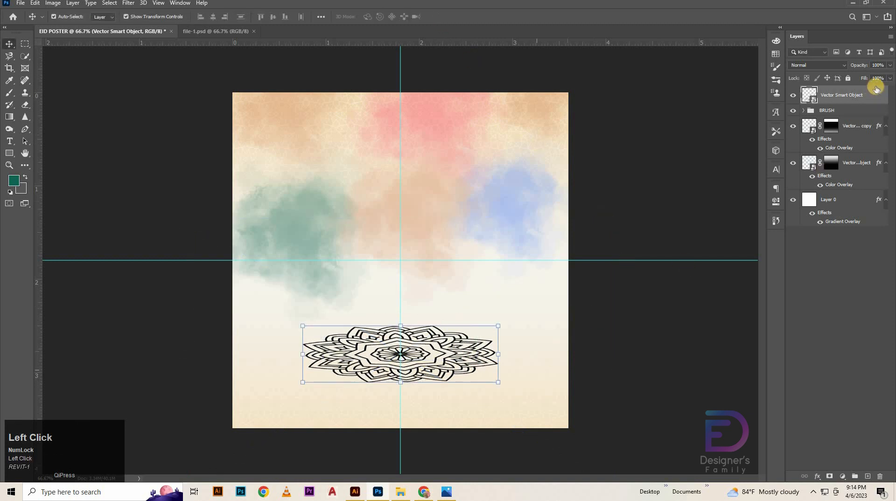
Give the mandala layer a Color Overlay in the orange-brown d2895a
{"action": "double_click", "coordinate": [866, 97]}
{"action": "double_click", "coordinate": [879, 95]}
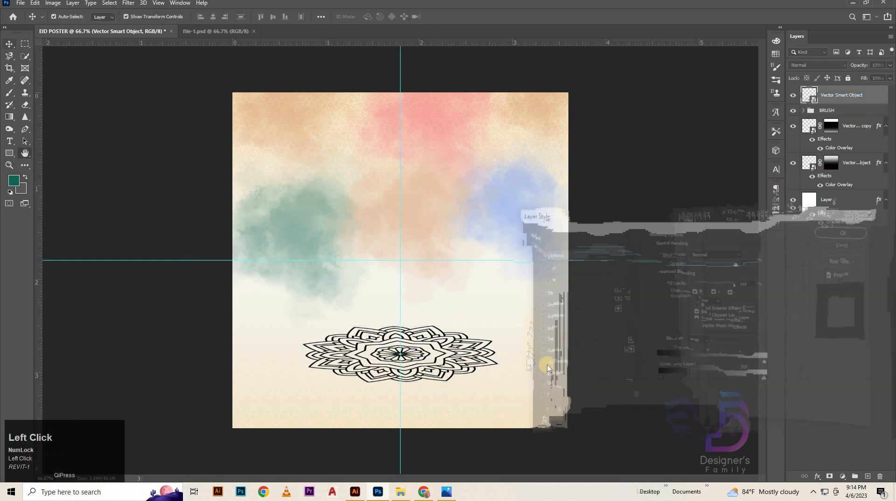
{"action": "left_click", "coordinate": [545, 352]}
{"action": "left_click", "coordinate": [742, 248]}
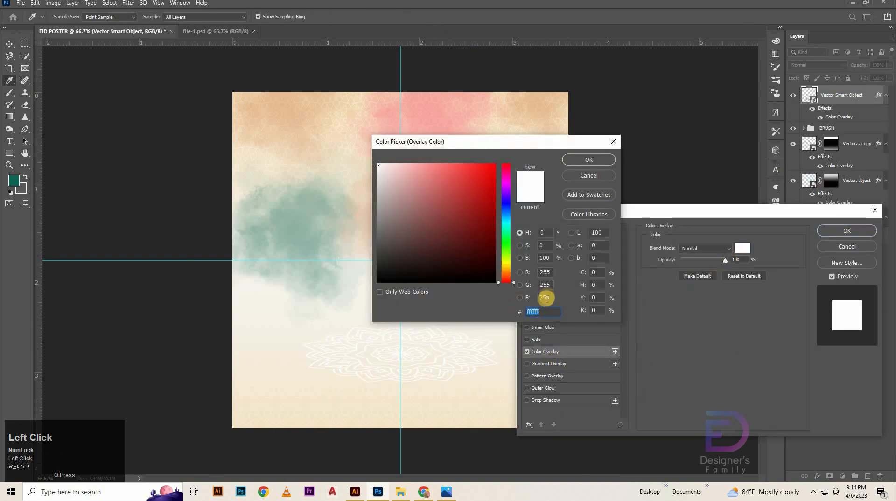
{"action": "type", "text": "d2"}
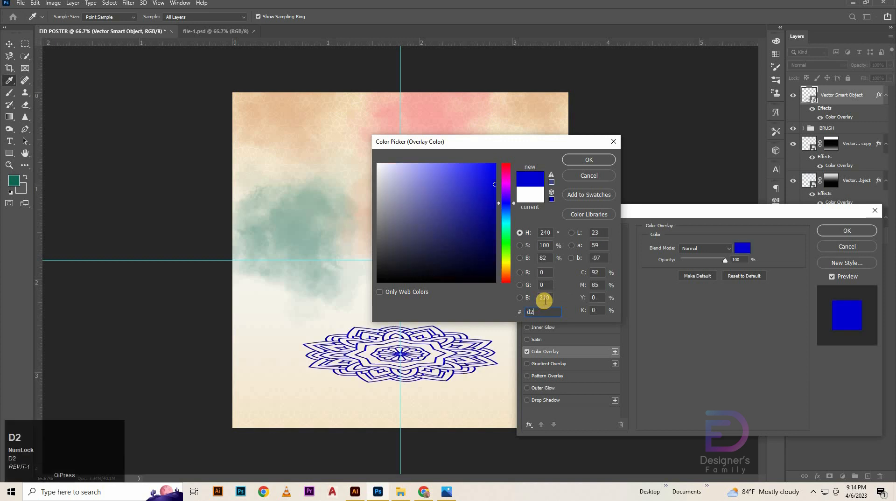
{"action": "type", "text": "89"}
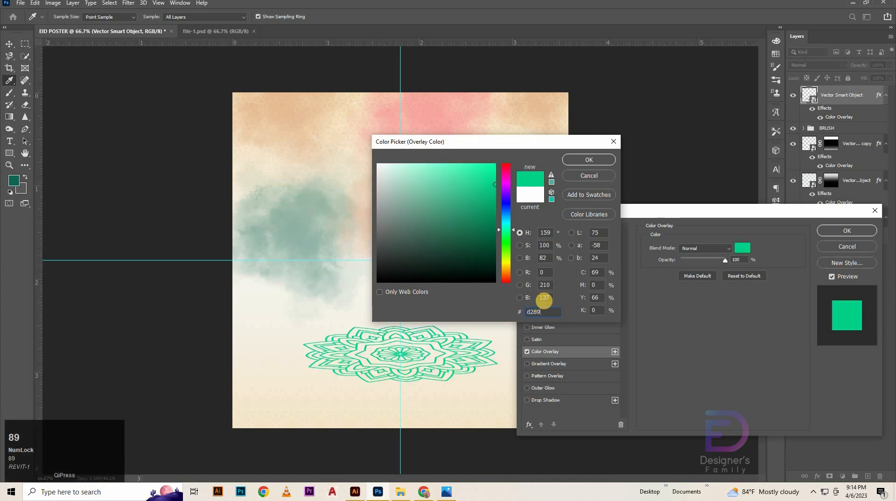
{"action": "type", "text": "5a"}
{"action": "left_click", "coordinate": [588, 160]}
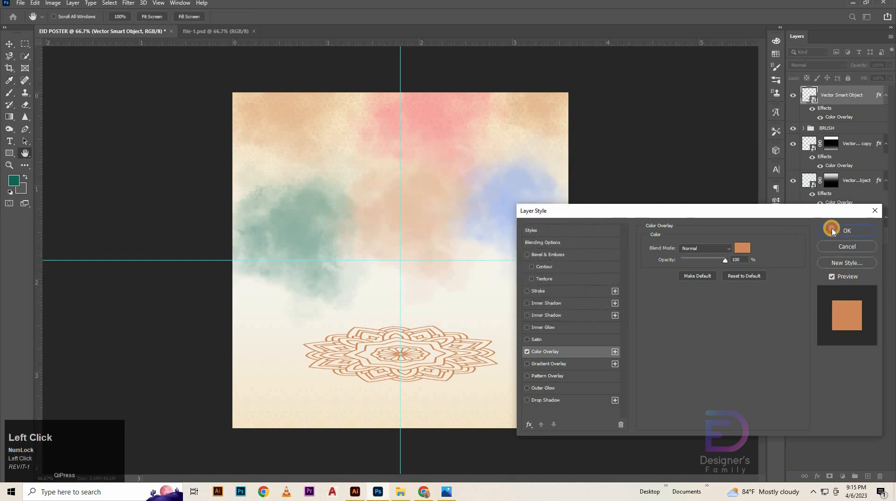
{"action": "left_click", "coordinate": [832, 231]}
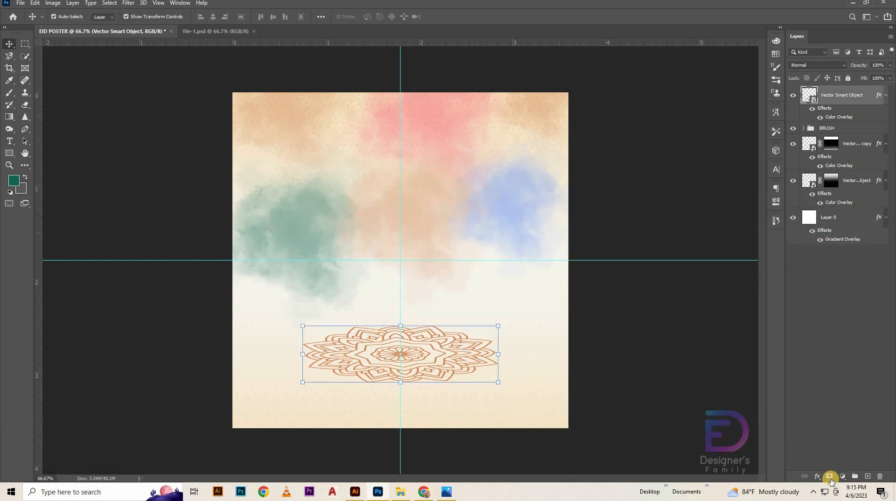
{"action": "left_click", "coordinate": [851, 383]}
{"action": "left_click", "coordinate": [472, 367]}
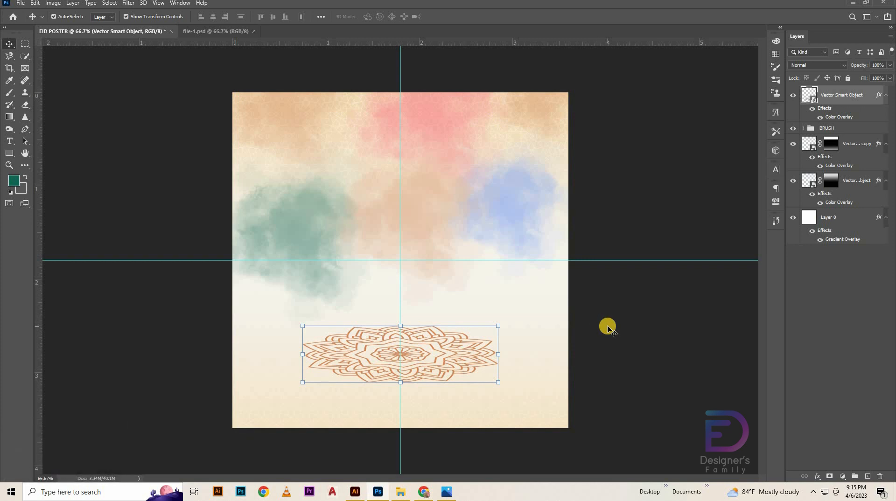
Switch to Illustrator, ungroup the lantern and remove the stray shape at its left side
{"action": "left_click", "coordinate": [355, 492]}
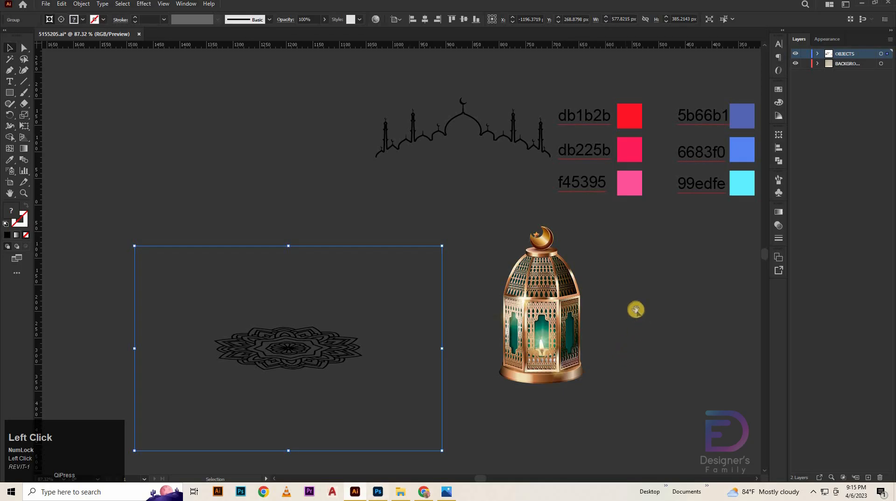
{"action": "left_click_drag", "start_coordinate": [636, 310], "coordinate": [468, 290]}
{"action": "left_click", "coordinate": [368, 294]}
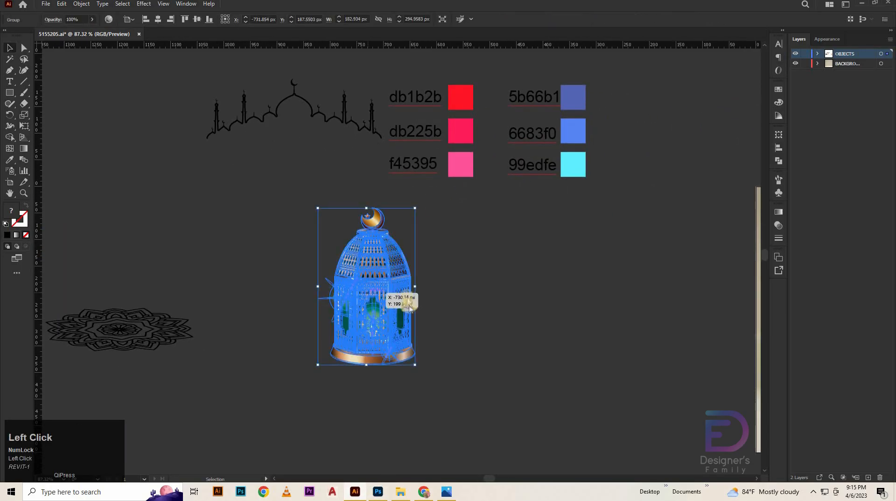
{"action": "right_click", "coordinate": [380, 295]}
{"action": "left_click", "coordinate": [402, 368]}
{"action": "left_click", "coordinate": [319, 281]}
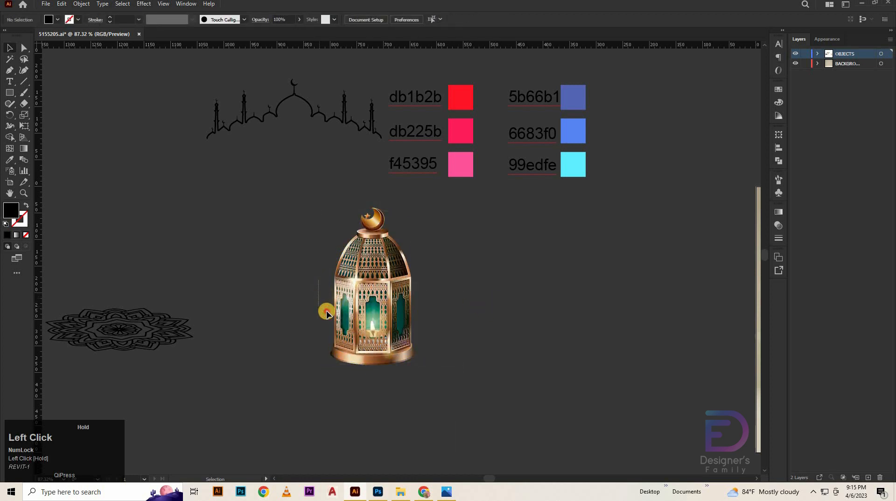
{"action": "left_click_drag", "start_coordinate": [326, 311], "coordinate": [322, 338]}
{"action": "left_click", "coordinate": [491, 318]}
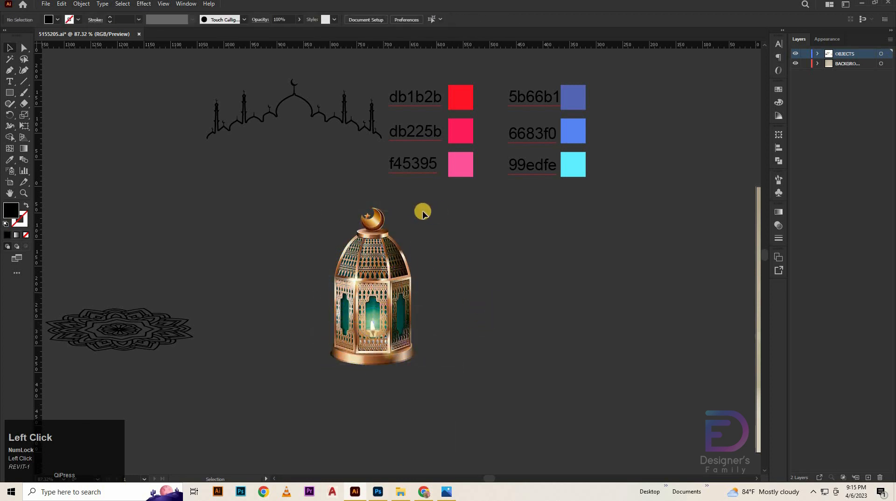
Group all the lantern's parts again and add two evenly spaced copies of it to the right
{"action": "left_click_drag", "start_coordinate": [425, 198], "coordinate": [326, 386]}
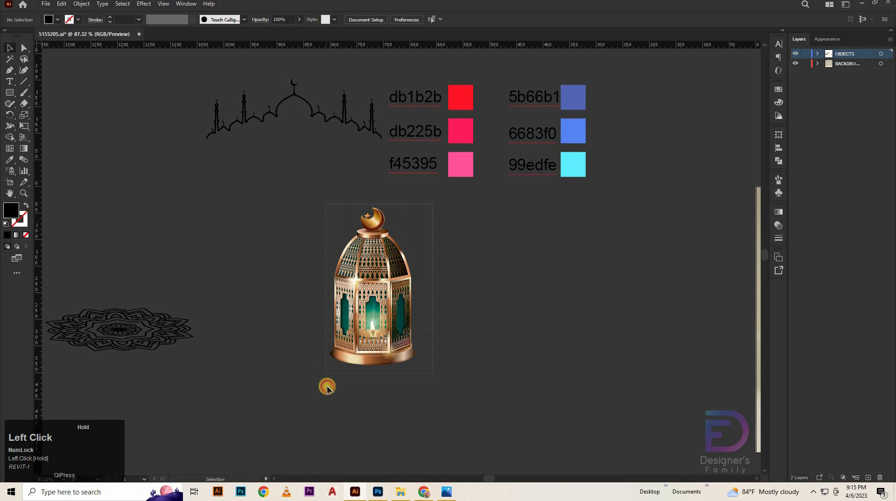
{"action": "right_click", "coordinate": [389, 315]}
{"action": "left_click", "coordinate": [419, 372]}
{"action": "left_click_drag", "start_coordinate": [398, 321], "coordinate": [512, 318]}
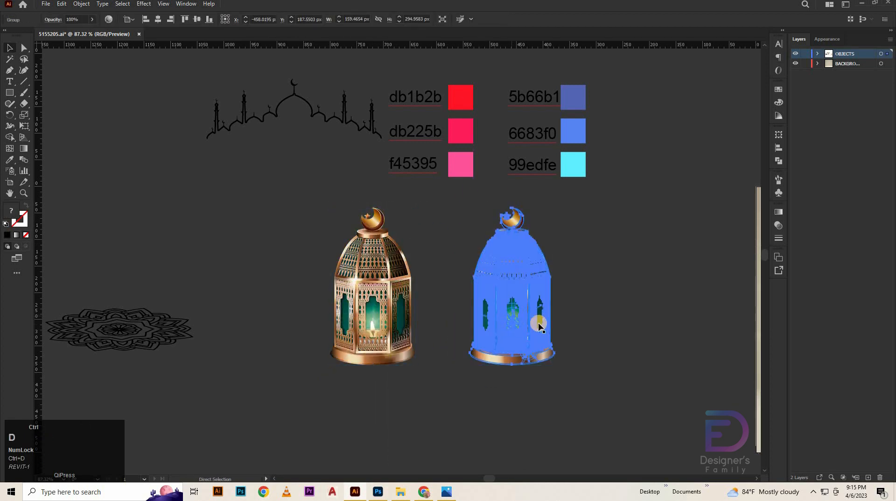
{"action": "key", "text": "ctrl+d"}
{"action": "left_click", "coordinate": [602, 379]}
Ungroup the middle one of the three lanterns
{"action": "left_click", "coordinate": [400, 315]}
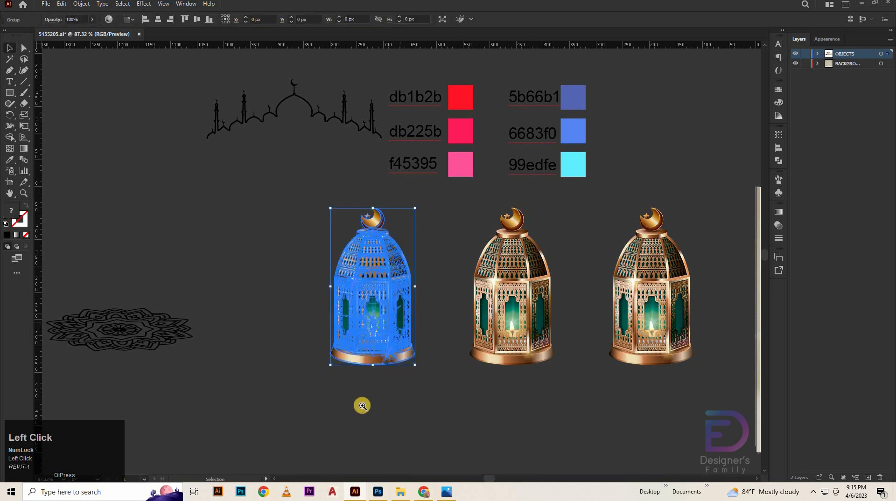
{"action": "scroll", "coordinate": [363, 404], "scroll_direction": "up", "scroll_amount": 1}
{"action": "left_click", "coordinate": [510, 391]}
{"action": "left_click", "coordinate": [536, 392]}
{"action": "scroll", "coordinate": [536, 391], "scroll_direction": "up", "scroll_amount": 1}
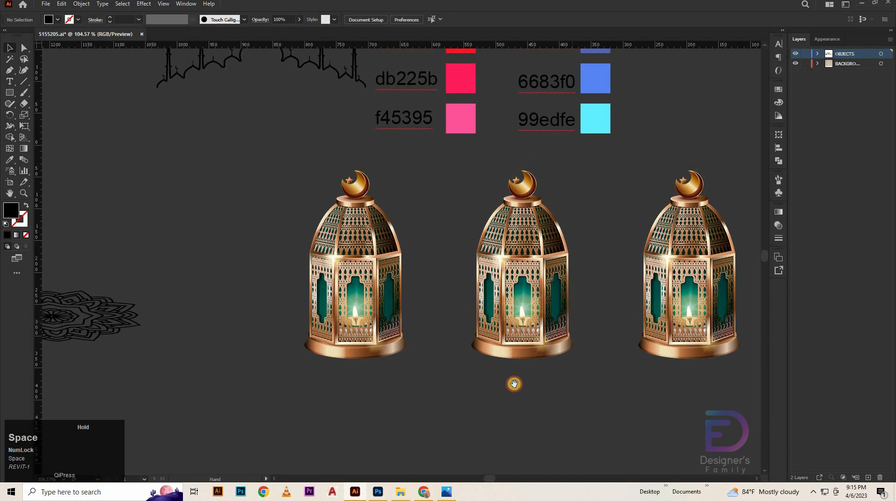
{"action": "left_click_drag", "start_coordinate": [514, 383], "coordinate": [478, 459]}
{"action": "left_click", "coordinate": [484, 379]}
{"action": "right_click", "coordinate": [485, 379]}
{"action": "left_click", "coordinate": [554, 294]}
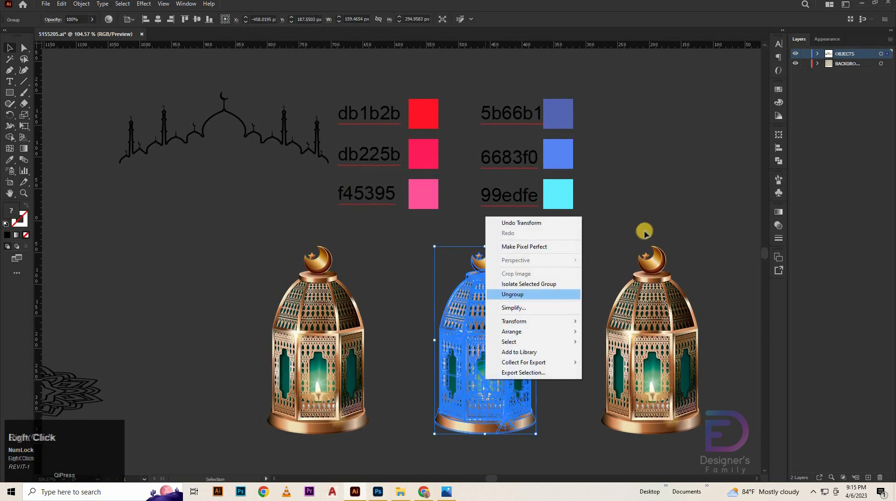
Select the green gradient path behind the middle lantern's windows within the OBJECTS layer and show its gradient settings
{"action": "left_click", "coordinate": [734, 146]}
{"action": "left_click", "coordinate": [517, 330]}
{"action": "left_click_drag", "start_coordinate": [532, 268], "coordinate": [450, 422]}
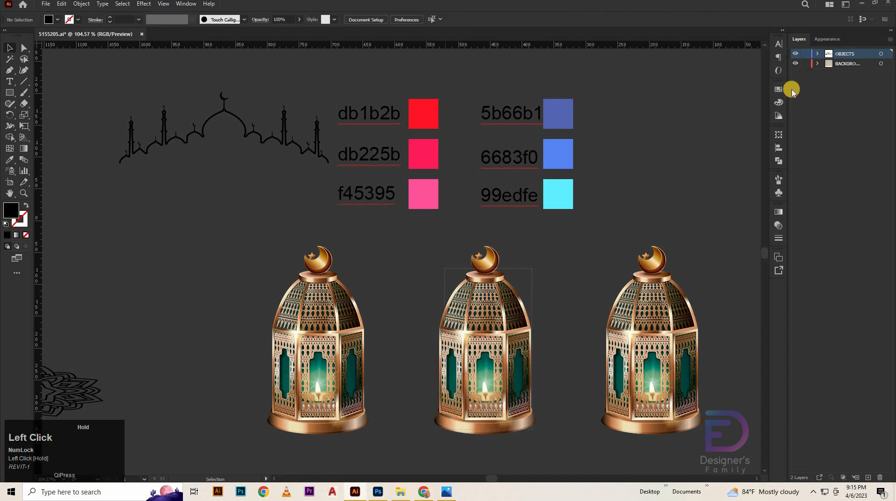
{"action": "left_click", "coordinate": [818, 53]}
{"action": "left_click", "coordinate": [684, 258]}
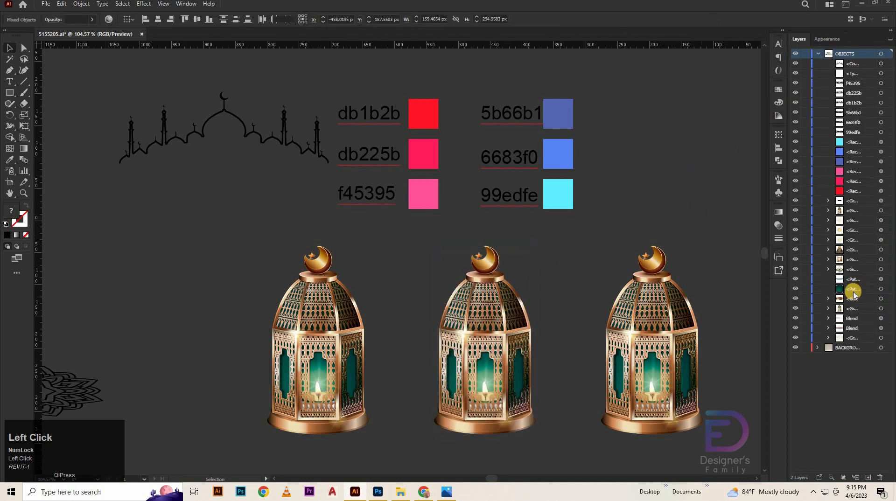
{"action": "left_click", "coordinate": [851, 289]}
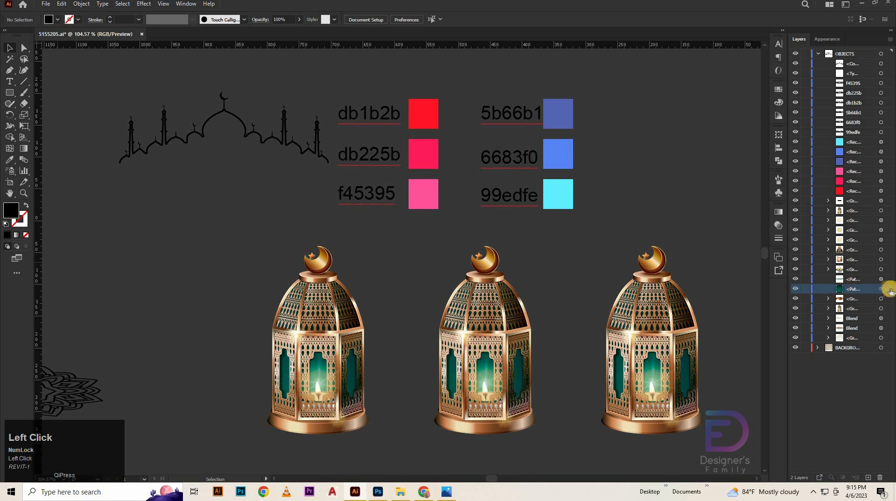
{"action": "left_click", "coordinate": [880, 288]}
{"action": "left_click", "coordinate": [778, 213]}
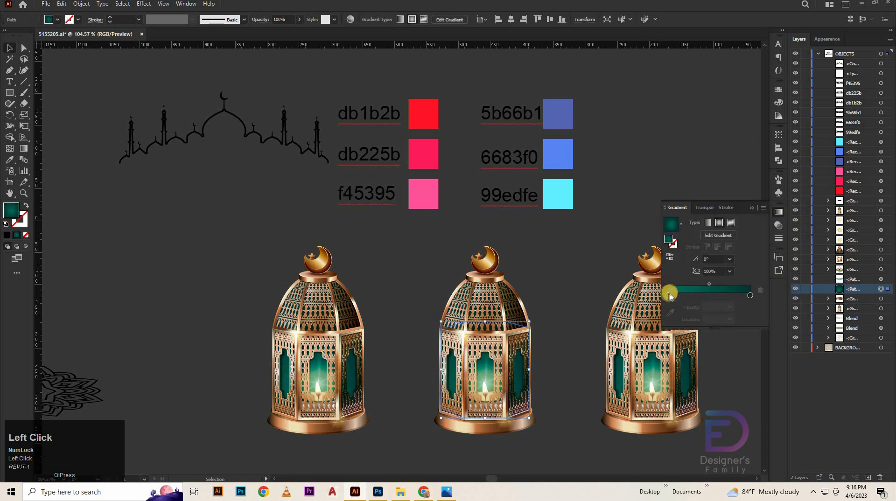
Colour the window gradient's first stop with the db225b swatch and its last stop with the db1b2b swatch
{"action": "left_click", "coordinate": [668, 295]}
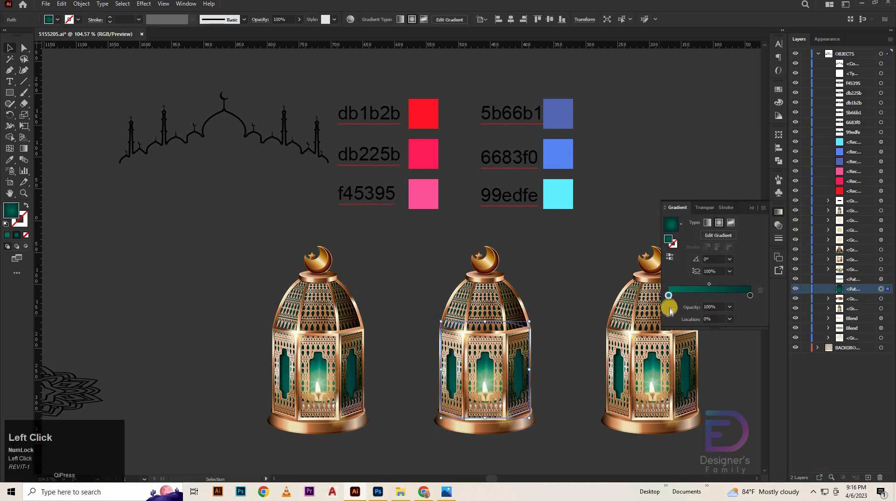
{"action": "left_click", "coordinate": [670, 310]}
{"action": "left_click", "coordinate": [422, 114]}
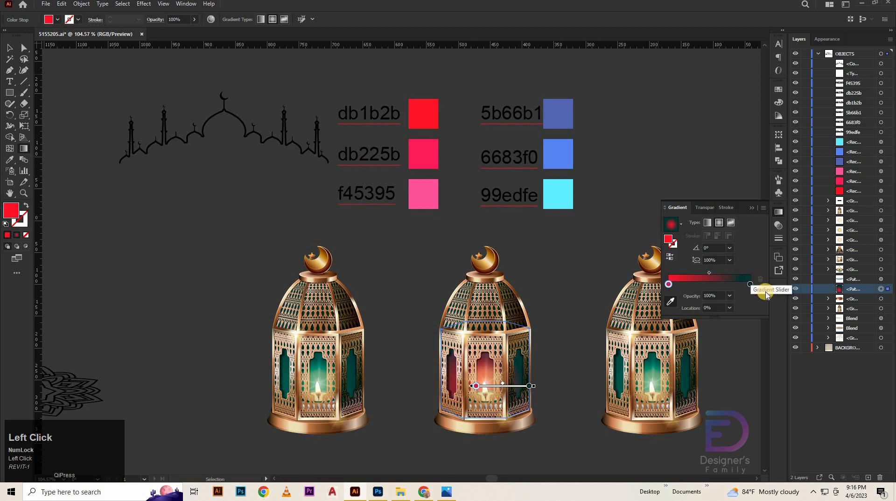
{"action": "key", "text": "ctrl+z"}
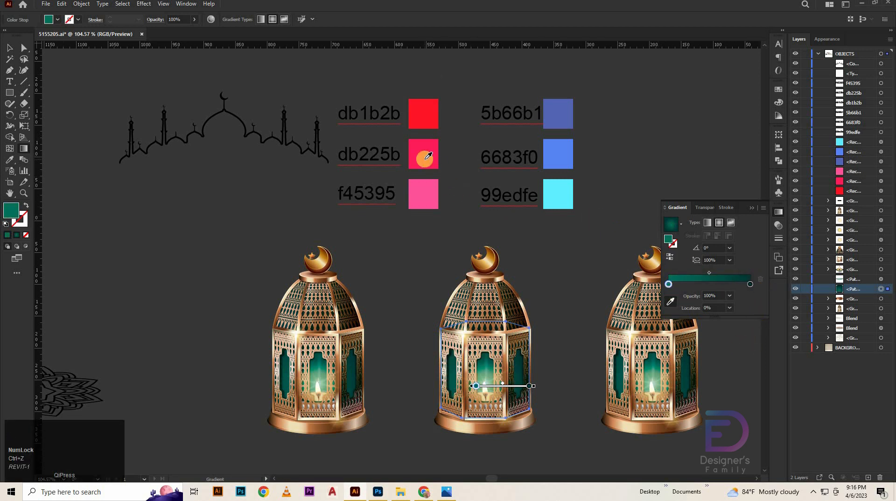
{"action": "left_click", "coordinate": [425, 158]}
{"action": "left_click", "coordinate": [750, 283]}
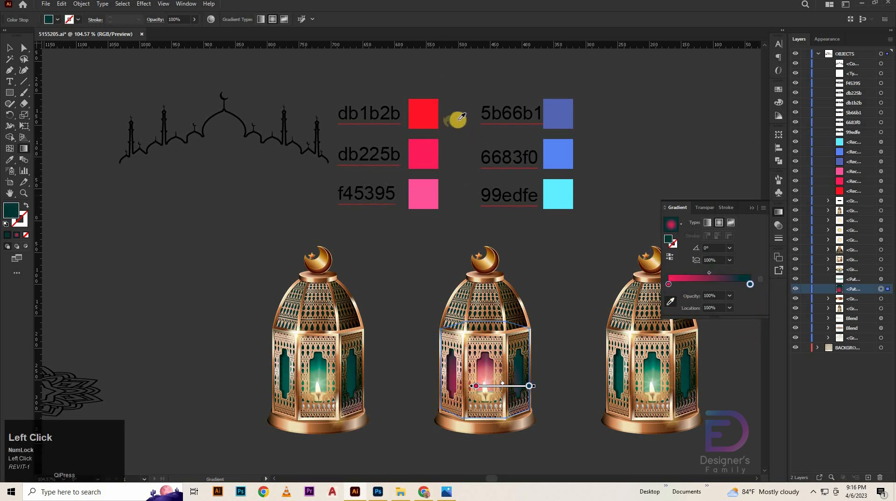
{"action": "left_click", "coordinate": [425, 114]}
Add a stop near the middle of the window gradient, at about 51%, and colour it with the f45395 swatch
{"action": "left_click_drag", "start_coordinate": [669, 285], "coordinate": [710, 284]}
{"action": "left_click", "coordinate": [667, 285]}
{"action": "left_click", "coordinate": [714, 285]}
{"action": "left_click", "coordinate": [671, 302]}
{"action": "left_click", "coordinate": [422, 195]}
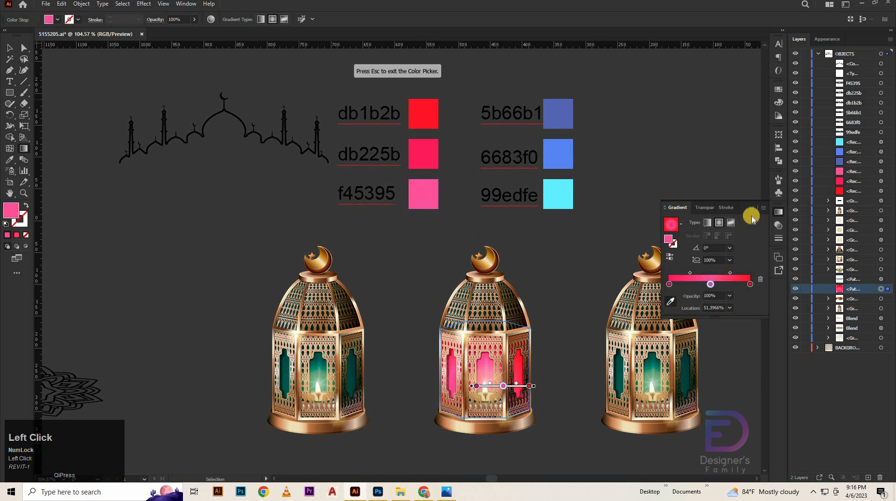
{"action": "left_click", "coordinate": [752, 207]}
Recolour the gradient of the narrow green path at the middle lantern's base from f45395 to db225b
{"action": "left_click", "coordinate": [873, 279]}
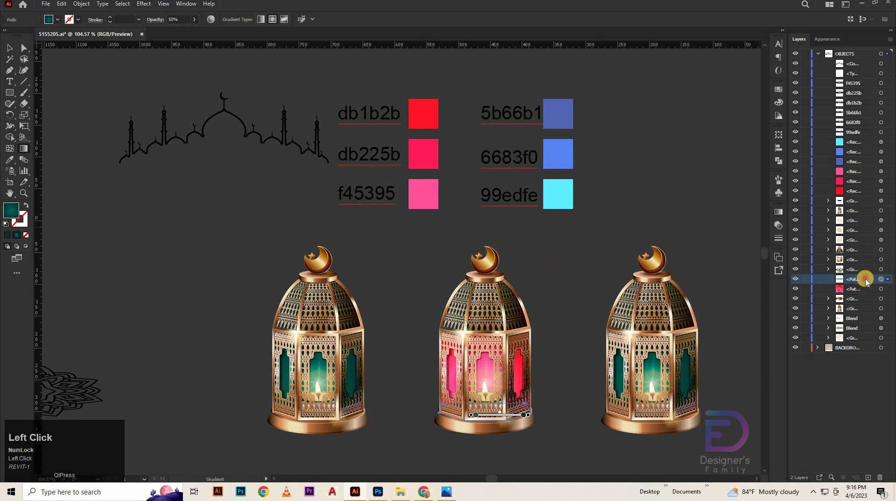
{"action": "left_click", "coordinate": [778, 211]}
{"action": "left_click", "coordinate": [668, 285]}
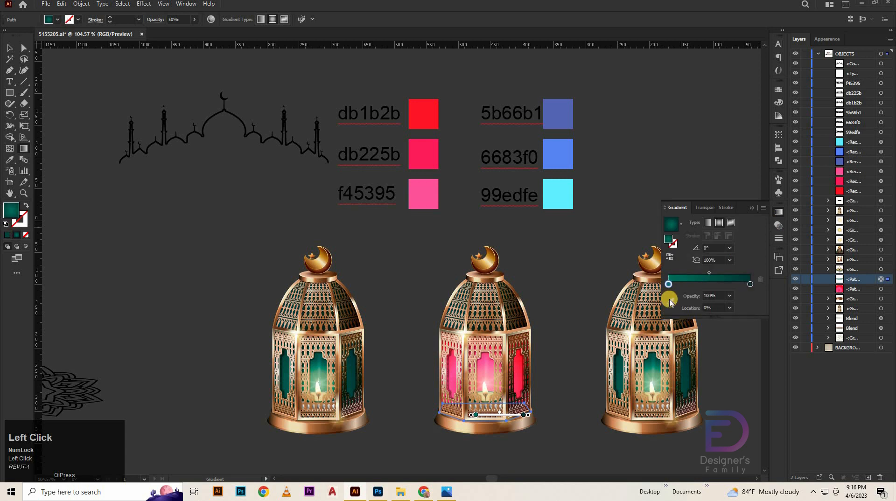
{"action": "left_click", "coordinate": [670, 301]}
{"action": "left_click", "coordinate": [423, 194]}
{"action": "left_click_drag", "start_coordinate": [749, 284], "coordinate": [750, 284]}
{"action": "left_click", "coordinate": [669, 304]}
{"action": "left_click", "coordinate": [423, 154]}
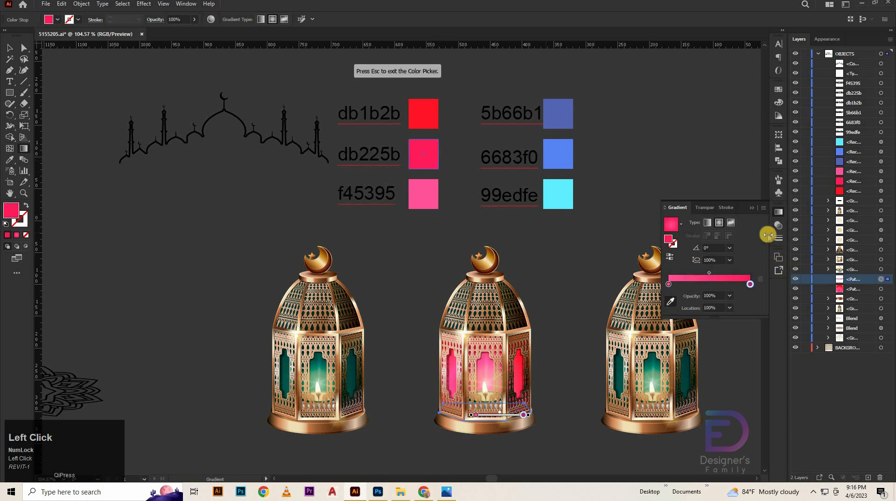
Select the green ellipse in the middle lantern's candle group and colour its first gradient stop with the f45395 swatch
{"action": "left_click", "coordinate": [880, 269]}
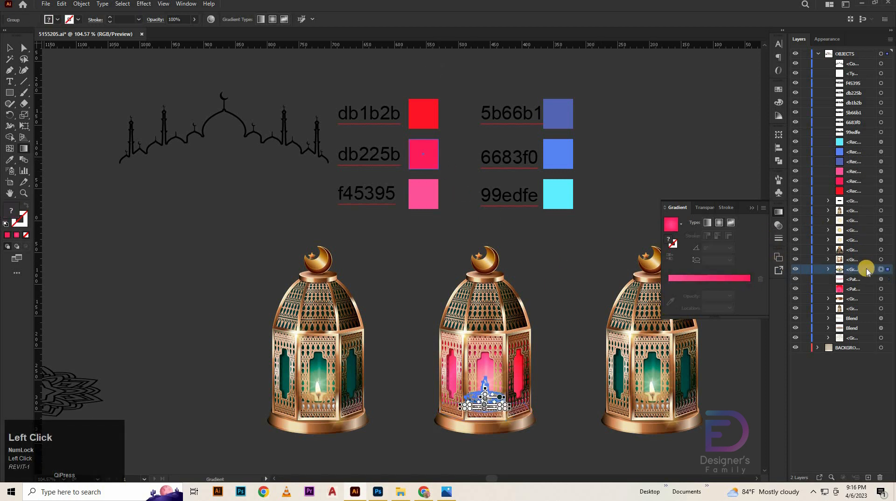
{"action": "left_click", "coordinate": [829, 270]}
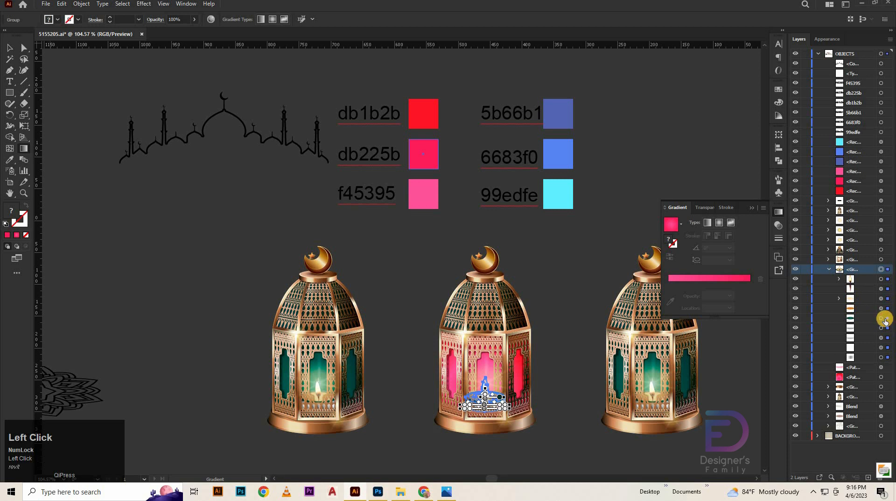
{"action": "left_click", "coordinate": [881, 318]}
{"action": "left_click", "coordinate": [722, 298]}
{"action": "left_click", "coordinate": [668, 284]}
{"action": "left_click", "coordinate": [670, 301]}
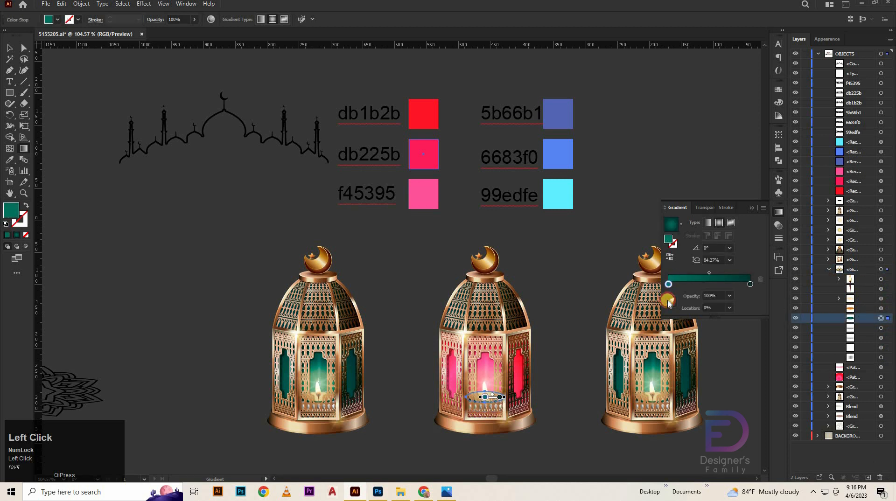
{"action": "left_click", "coordinate": [423, 194]}
Add a db225b stop at about 48% to the ellipse's gradient and colour its last stop with the db1b2b swatch
{"action": "left_click", "coordinate": [749, 284]}
{"action": "left_click", "coordinate": [708, 284]}
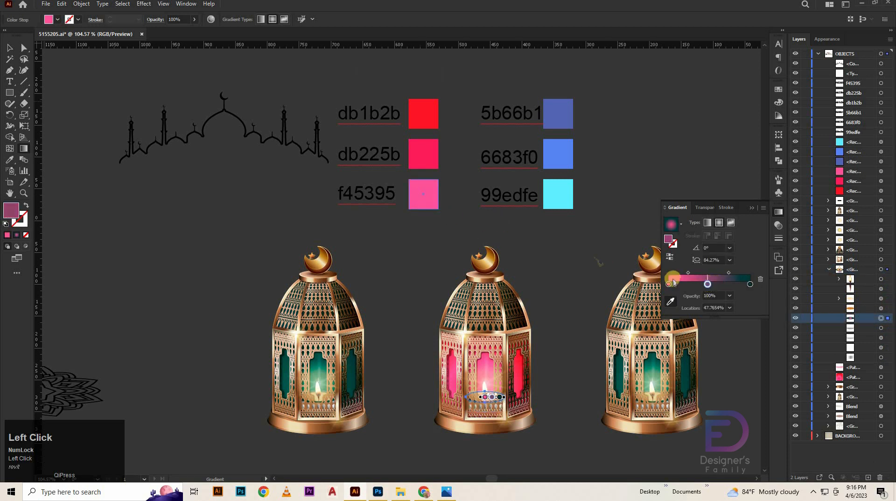
{"action": "left_click", "coordinate": [423, 154]}
{"action": "left_click", "coordinate": [748, 281]}
{"action": "left_click_drag", "start_coordinate": [750, 283], "coordinate": [750, 301]}
{"action": "left_click", "coordinate": [749, 284]}
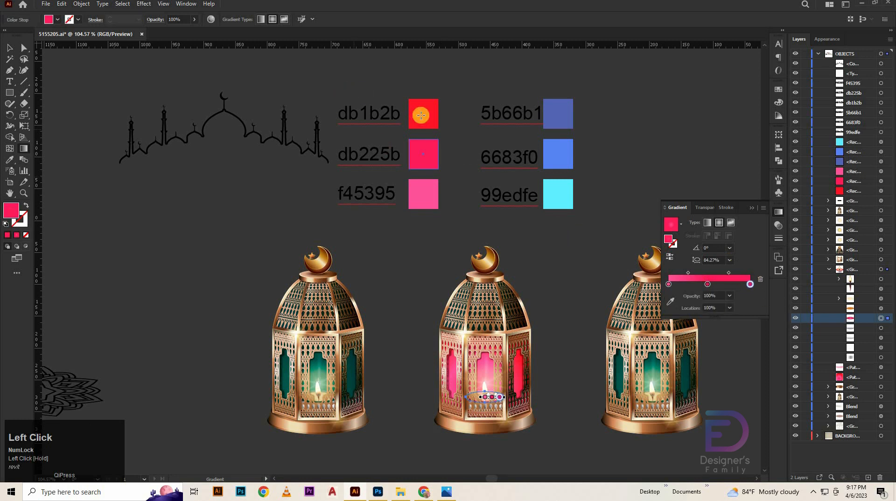
{"action": "left_click", "coordinate": [670, 301]}
{"action": "left_click", "coordinate": [418, 114]}
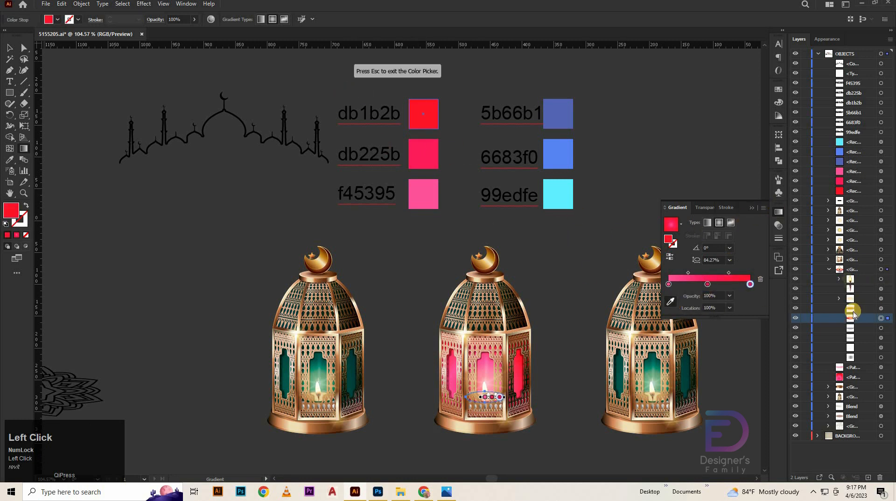
{"action": "left_click", "coordinate": [828, 269]}
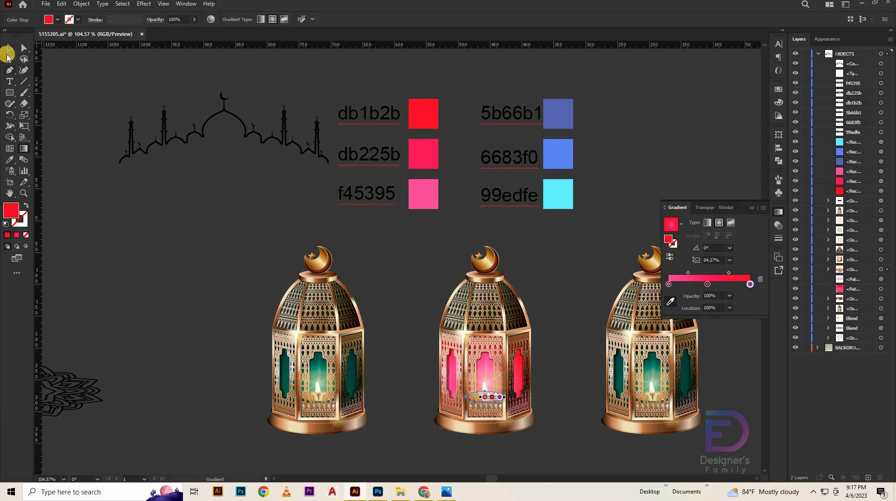
Fill the teal centre panel and side panels of the middle lantern's dome with the db225b swatch colour
{"action": "left_click", "coordinate": [9, 50]}
{"action": "left_click", "coordinate": [497, 318], "text": "ctrl"}
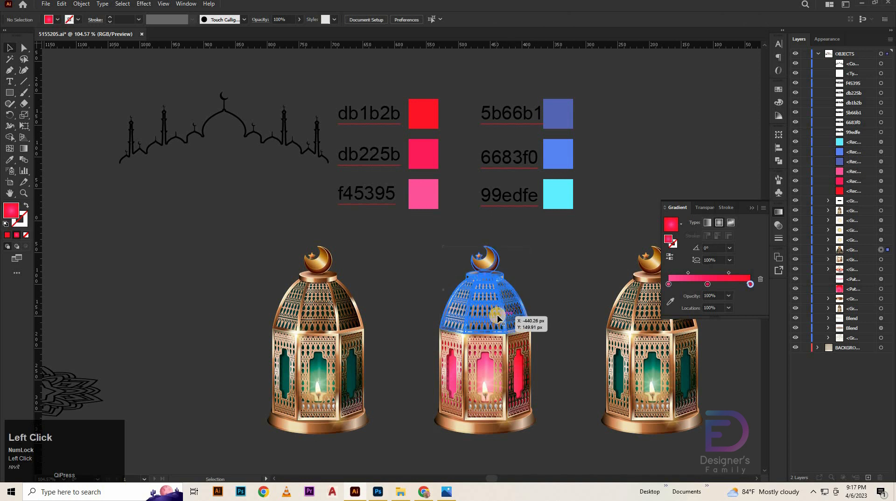
{"action": "left_click", "coordinate": [828, 249]}
{"action": "scroll", "coordinate": [876, 322], "scroll_direction": "down", "scroll_amount": 3}
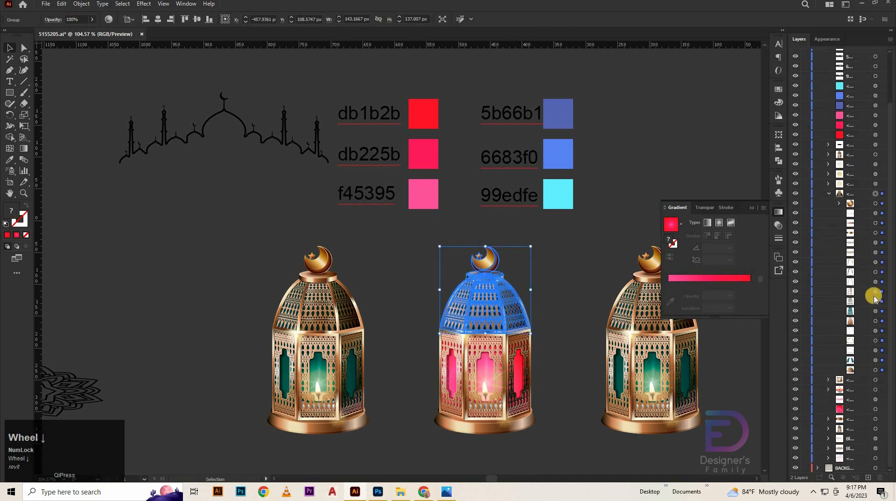
{"action": "left_click", "coordinate": [853, 311]}
{"action": "left_click", "coordinate": [879, 310]}
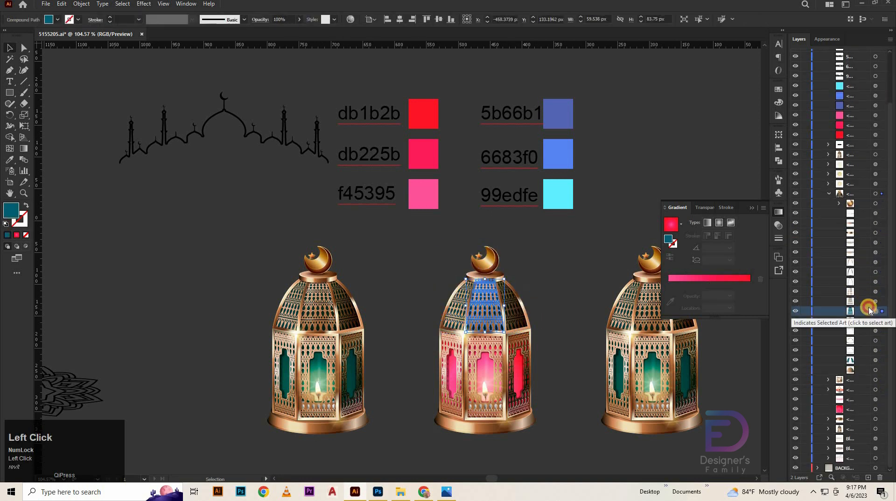
{"action": "left_click", "coordinate": [12, 213]}
{"action": "left_click", "coordinate": [9, 159]}
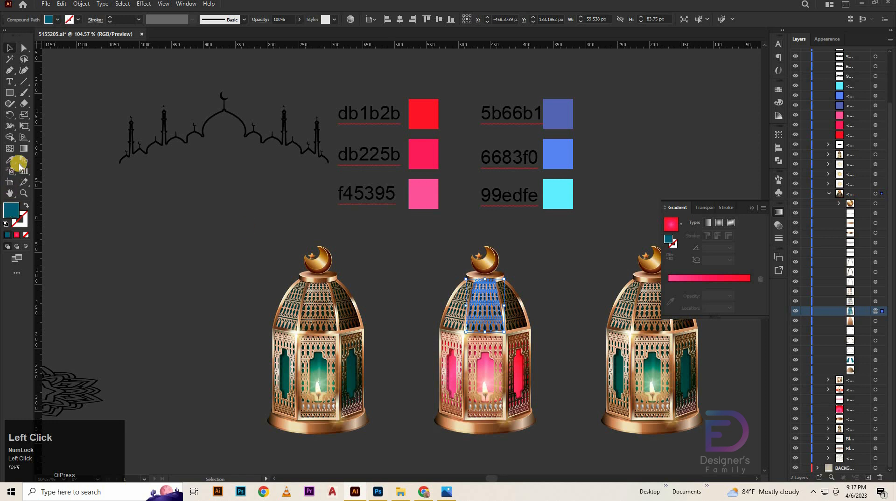
{"action": "left_click", "coordinate": [352, 152]}
{"action": "left_click", "coordinate": [455, 184]}
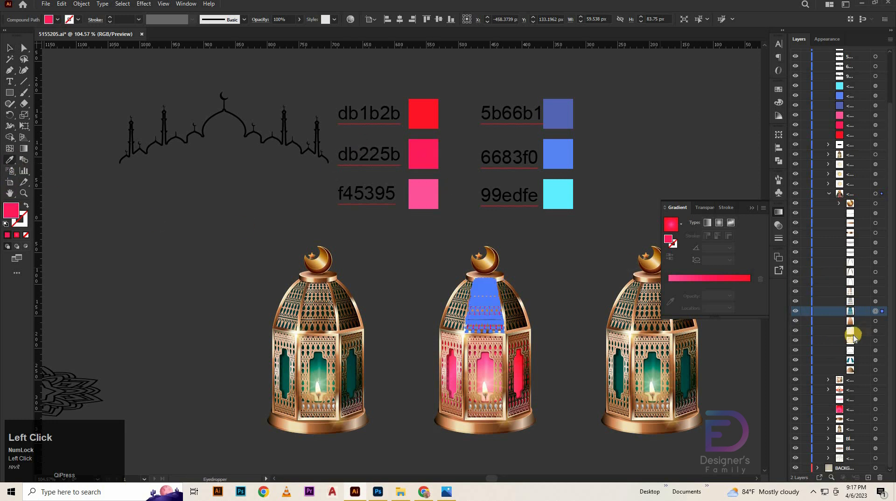
{"action": "left_click", "coordinate": [875, 360]}
{"action": "left_click", "coordinate": [421, 153]}
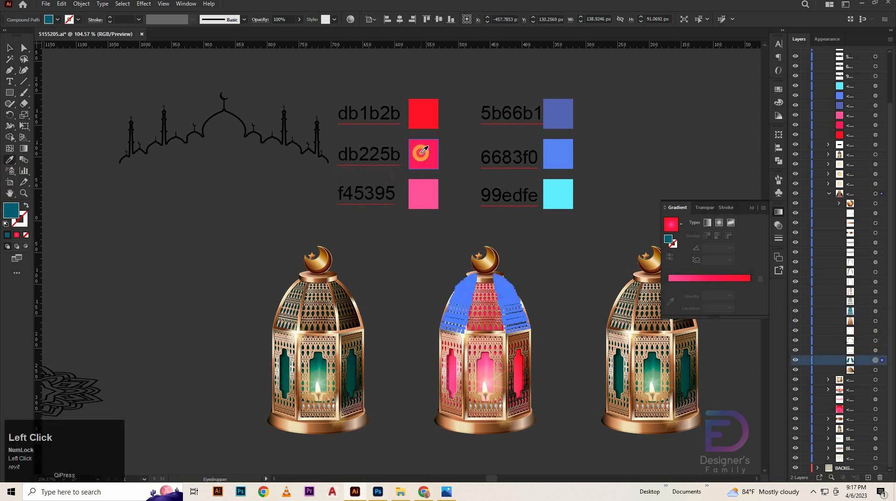
Select all parts of the recoloured middle lantern and group them
{"action": "left_click", "coordinate": [8, 47]}
{"action": "left_click", "coordinate": [457, 275]}
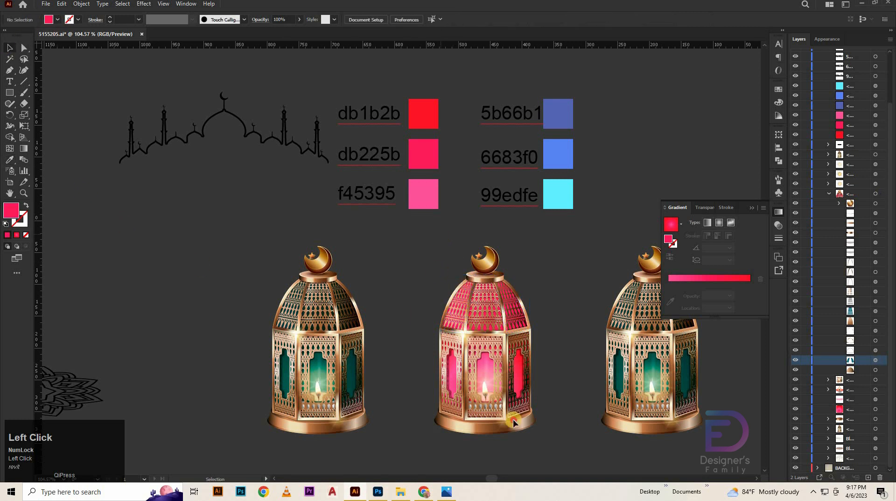
{"action": "left_click_drag", "start_coordinate": [535, 456], "coordinate": [526, 426]}
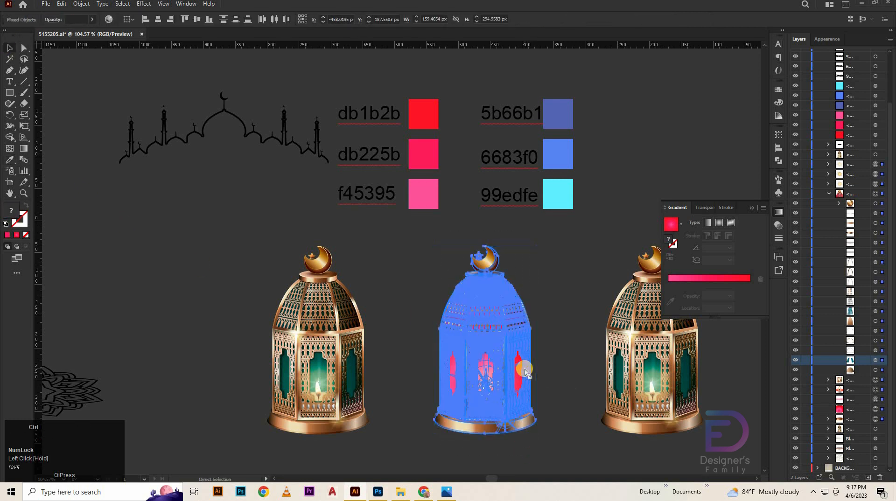
{"action": "key", "text": "ctrl+g"}
Ungroup the third lantern, the one nearest the artboard
{"action": "left_click", "coordinate": [634, 347]}
{"action": "key", "text": "space"}
{"action": "left_click_drag", "start_coordinate": [584, 269], "coordinate": [449, 235]}
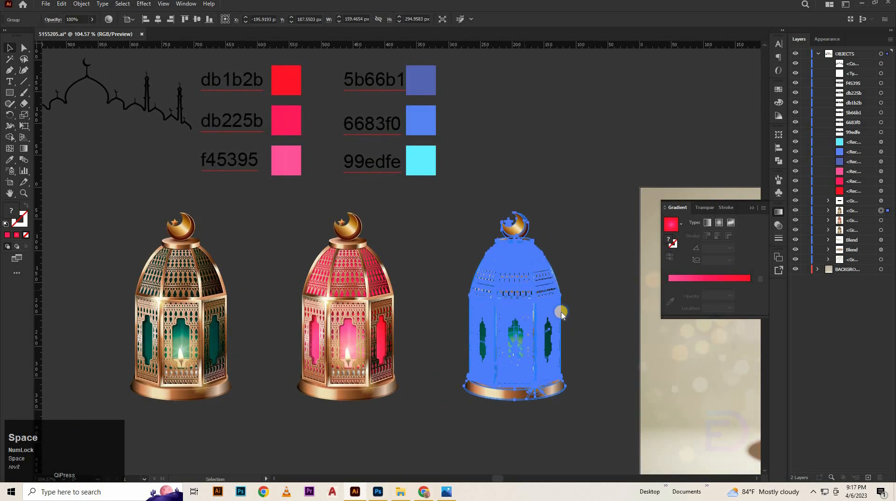
{"action": "right_click", "coordinate": [525, 290]}
{"action": "left_click", "coordinate": [574, 368]}
{"action": "left_click", "coordinate": [606, 334]}
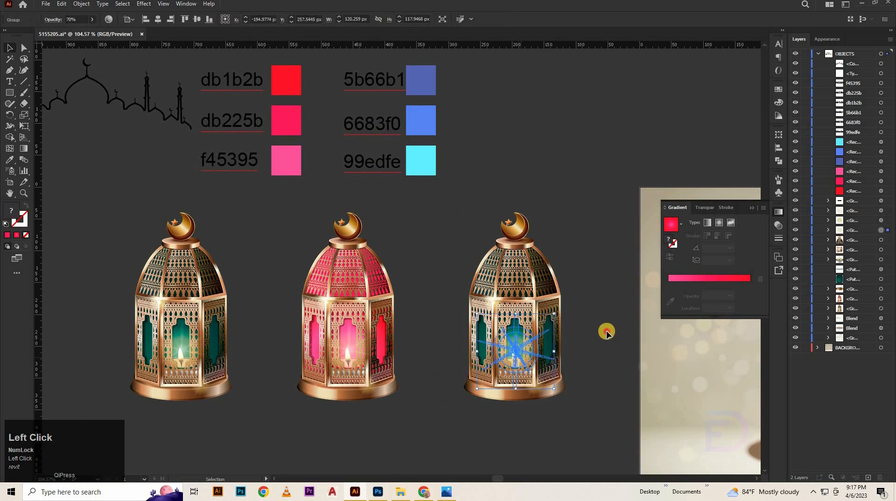
Recolour the third lantern's window gradient from 99edfe through a new 6683f0 stop at about 51% to 5b66b1
{"action": "left_click", "coordinate": [550, 346]}
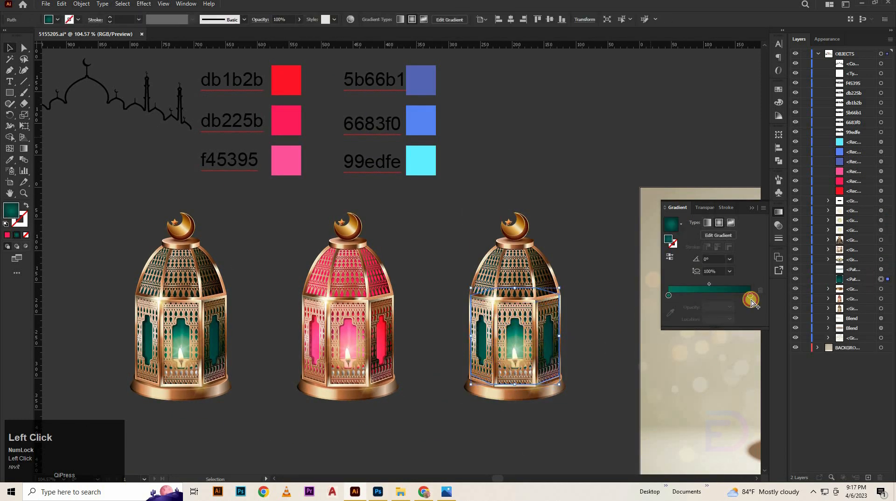
{"action": "left_click", "coordinate": [667, 296]}
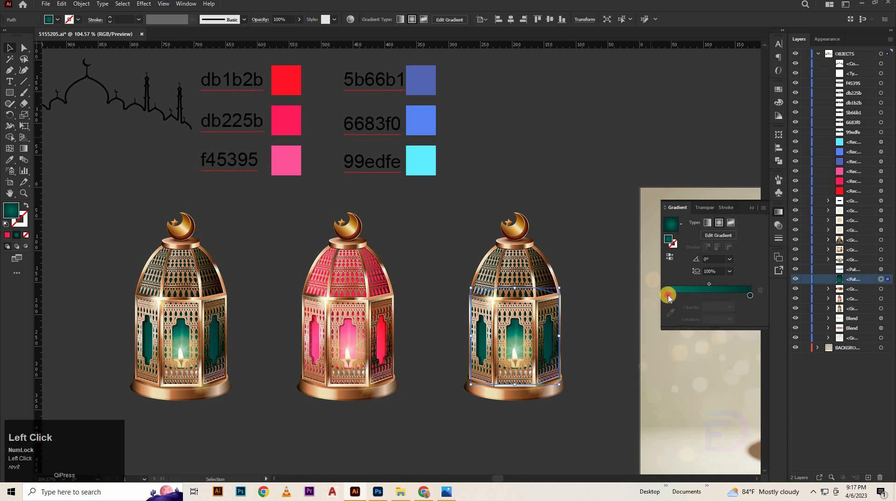
{"action": "left_click", "coordinate": [421, 160]}
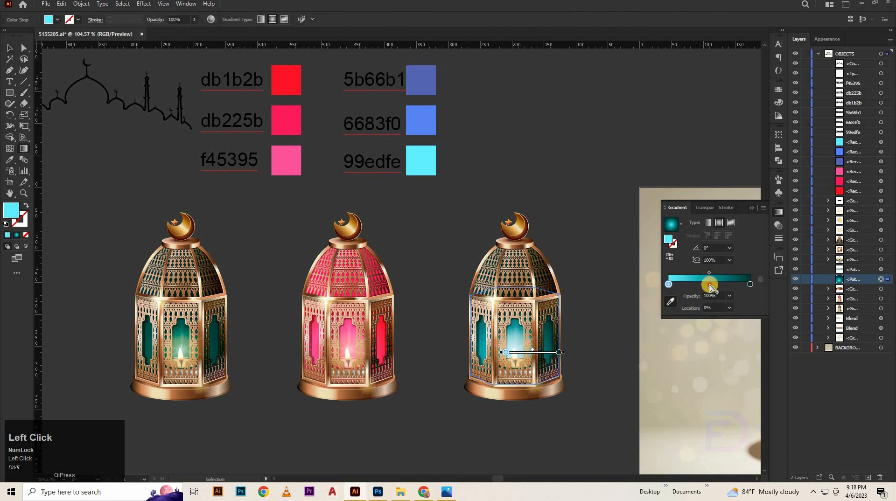
{"action": "left_click", "coordinate": [709, 282]}
{"action": "left_click", "coordinate": [427, 120]}
{"action": "left_click", "coordinate": [751, 283]}
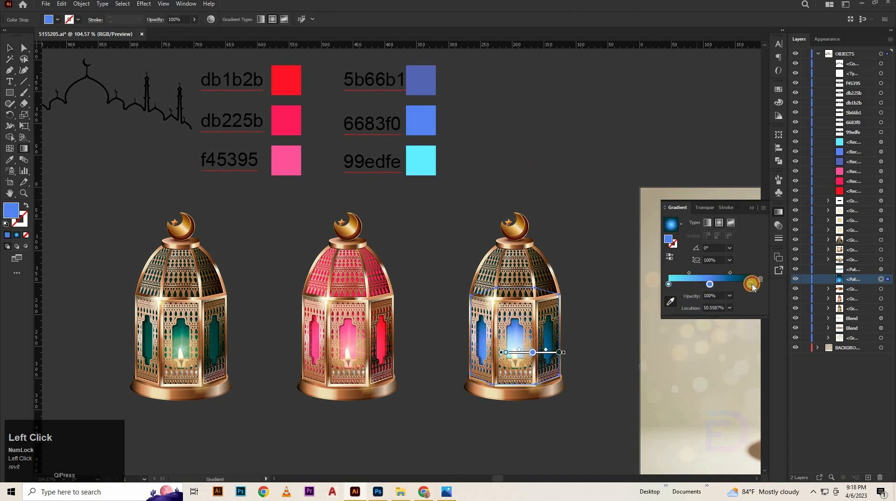
{"action": "left_click", "coordinate": [422, 78]}
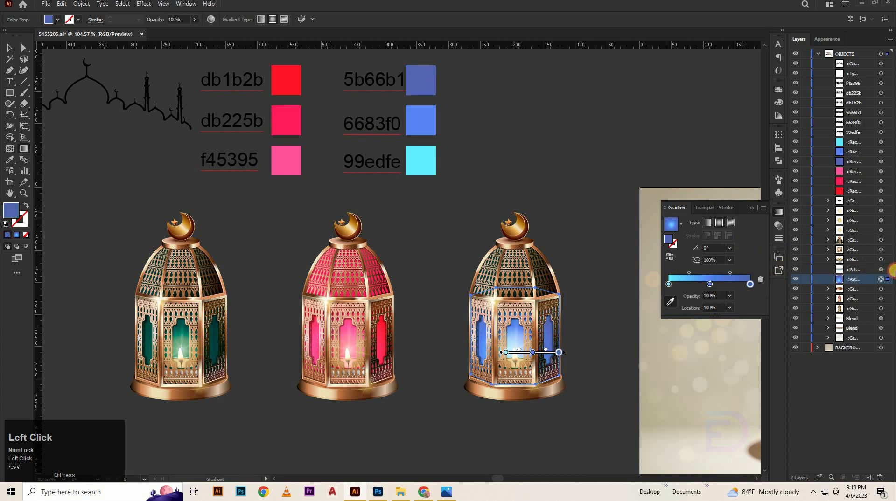
Recolour the third lantern's inner floor path with a gradient from 99edfe through 6683f0 at about 51% to 5b66b1
{"action": "left_click", "coordinate": [887, 270]}
{"action": "left_click", "coordinate": [669, 284]}
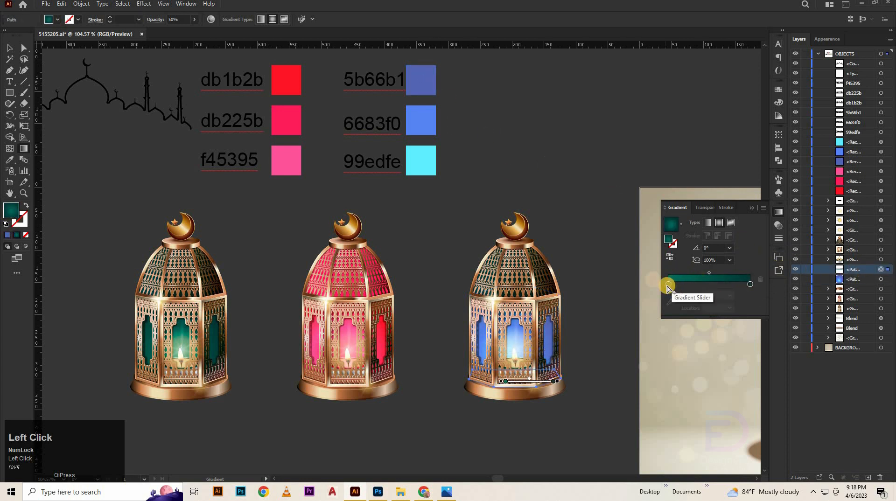
{"action": "left_click", "coordinate": [668, 284]}
{"action": "left_click", "coordinate": [670, 301]}
{"action": "left_click", "coordinate": [420, 166]}
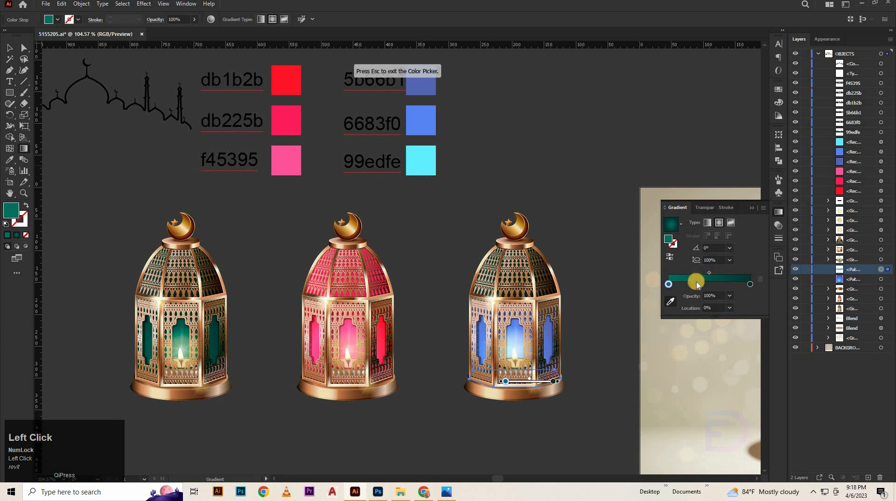
{"action": "left_click", "coordinate": [709, 283]}
{"action": "left_click", "coordinate": [430, 124]}
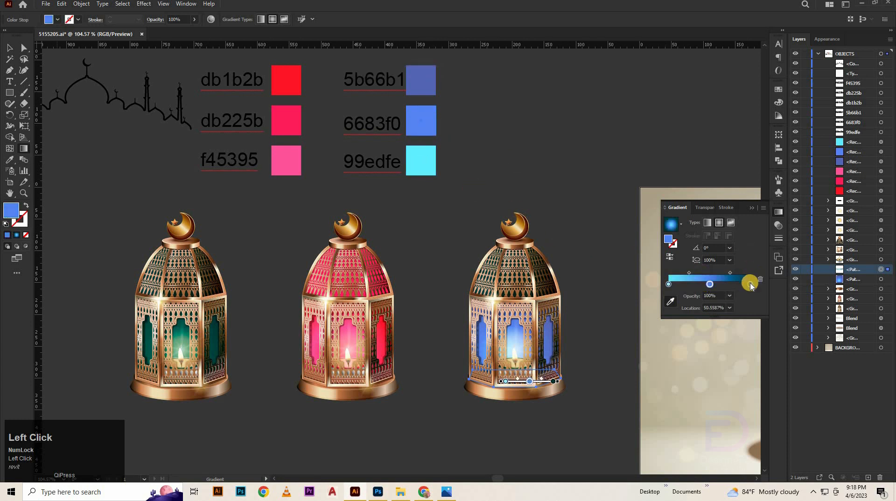
{"action": "left_click", "coordinate": [749, 285]}
{"action": "left_click", "coordinate": [420, 76]}
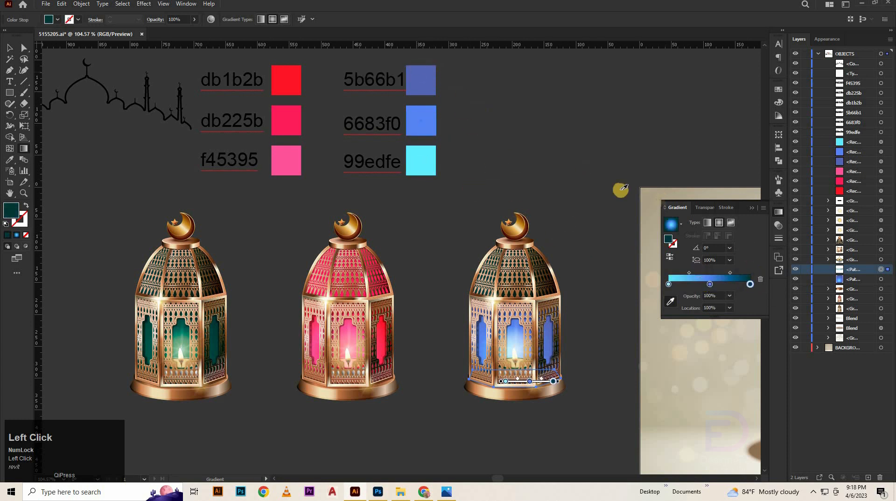
Recolour the teal ellipse under the third lantern's candle with a gradient from 99edfe through 6683f0 at about 54% to 5b66b1
{"action": "left_click", "coordinate": [829, 260]}
{"action": "left_click", "coordinate": [881, 308]}
{"action": "left_click", "coordinate": [669, 288]}
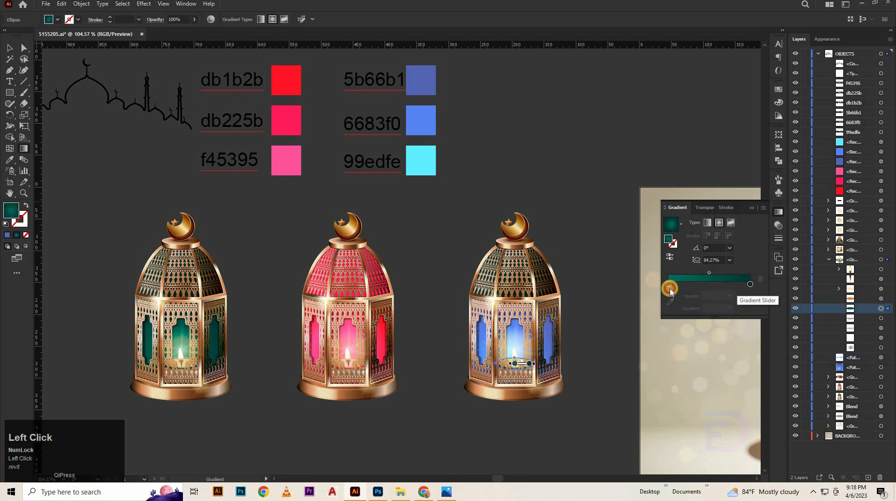
{"action": "left_click", "coordinate": [413, 163]}
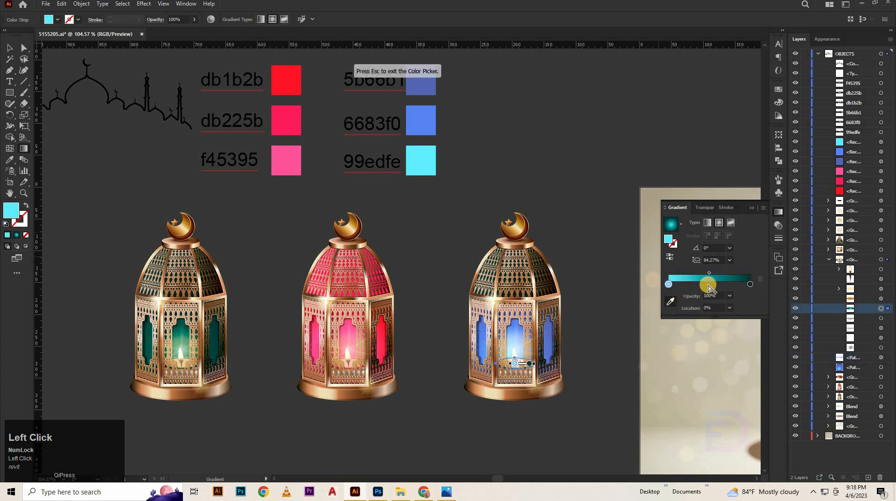
{"action": "left_click", "coordinate": [712, 282]}
{"action": "left_click_drag", "start_coordinate": [705, 277], "coordinate": [707, 279]}
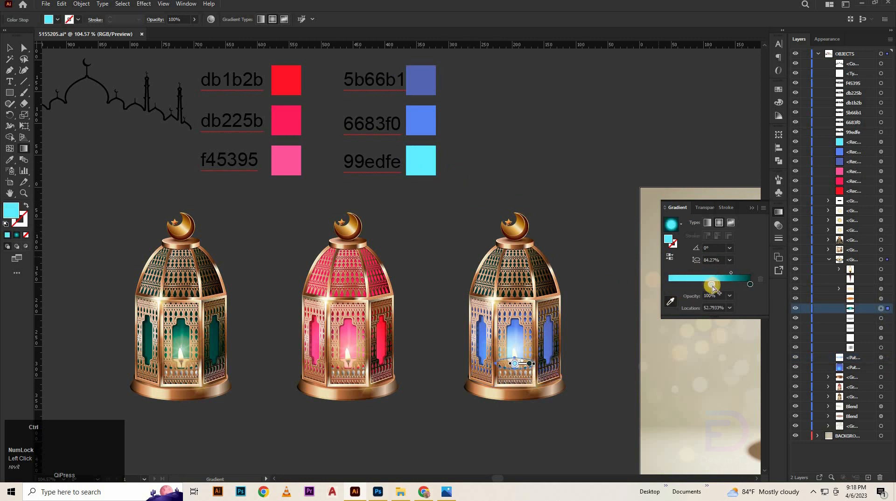
{"action": "left_click", "coordinate": [670, 302]}
{"action": "left_click", "coordinate": [749, 283]}
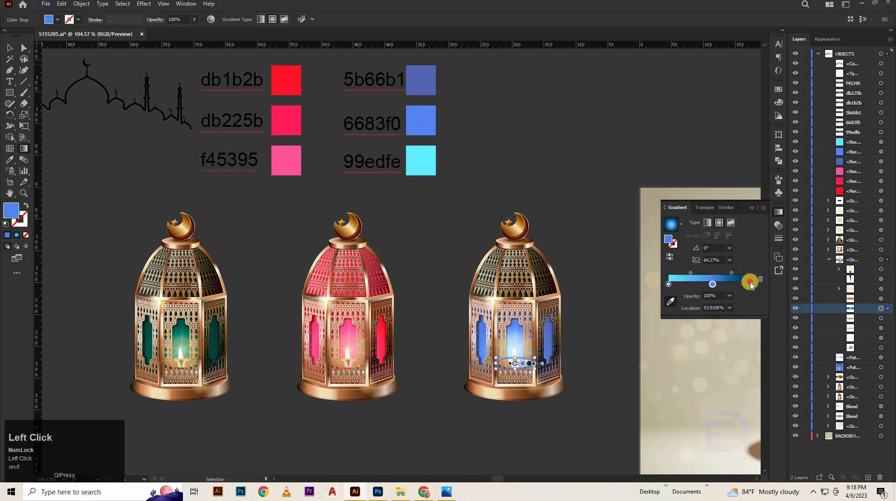
{"action": "left_click", "coordinate": [412, 87]}
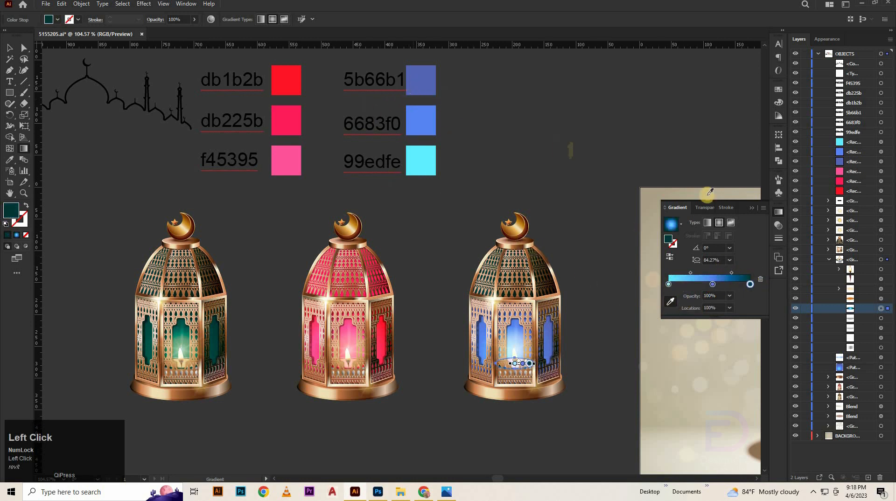
Fill the teal centre panel and side panels of the third lantern's dome with the 6683f0 swatch colour
{"action": "left_click", "coordinate": [828, 258]}
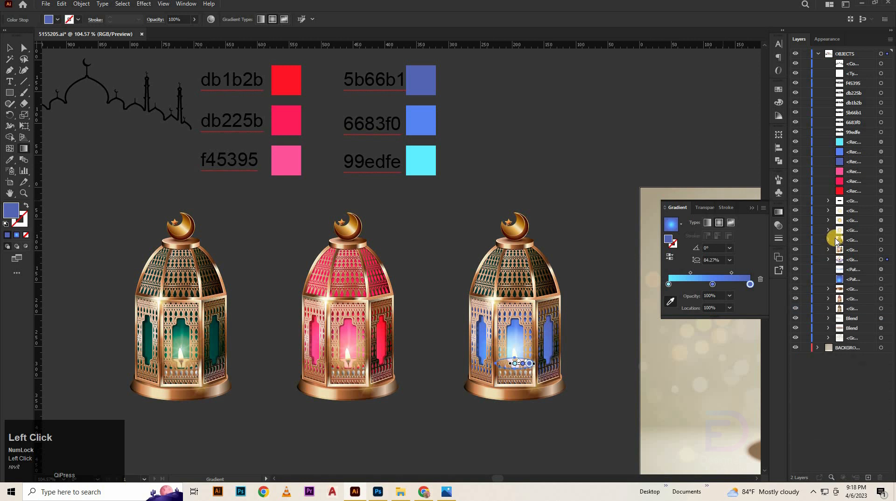
{"action": "left_click", "coordinate": [828, 240]}
{"action": "left_click", "coordinate": [873, 358]}
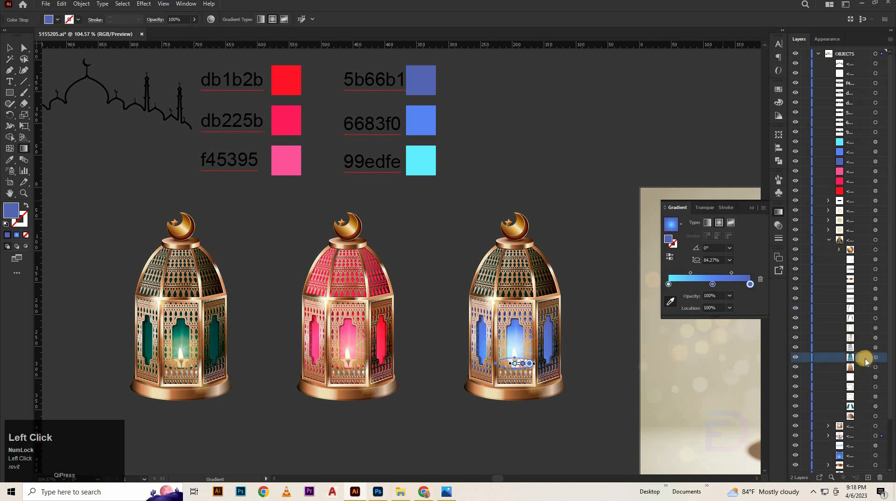
{"action": "left_click", "coordinate": [9, 159]}
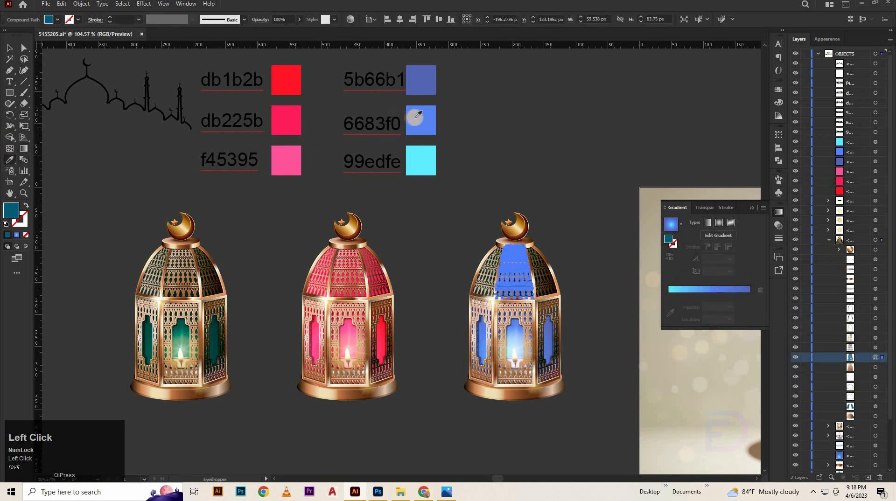
{"action": "left_click", "coordinate": [420, 120]}
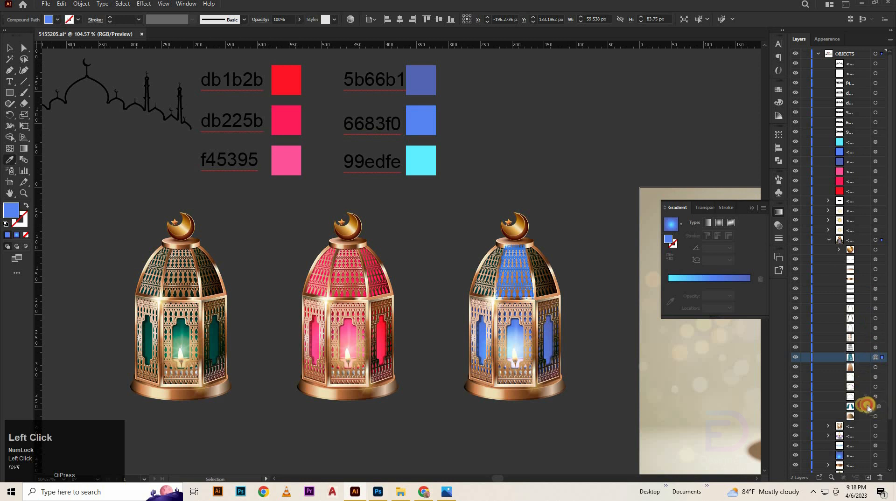
{"action": "left_click", "coordinate": [875, 407]}
{"action": "left_click", "coordinate": [416, 120]}
Select all parts of the recoloured blue lantern and group them
{"action": "left_click", "coordinate": [6, 47]}
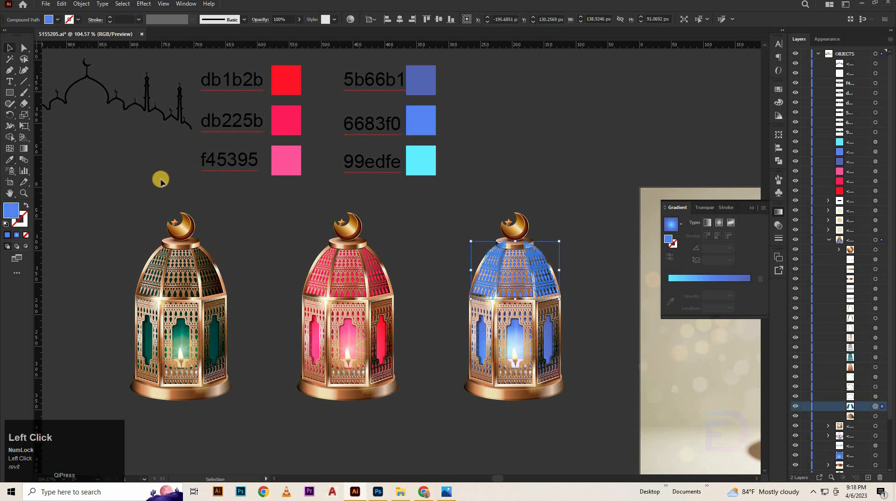
{"action": "left_click", "coordinate": [604, 240]}
{"action": "left_click_drag", "start_coordinate": [596, 209], "coordinate": [480, 440]}
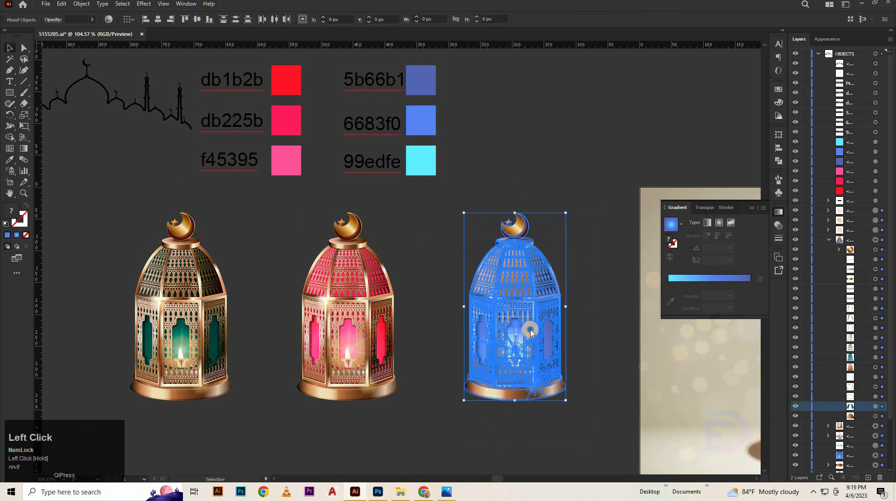
{"action": "right_click", "coordinate": [529, 329]}
{"action": "left_click", "coordinate": [555, 400]}
Copy the pink lantern from Illustrator and paste it into the EID POSTER document in Photoshop as a smart object
{"action": "left_click_drag", "start_coordinate": [581, 138], "coordinate": [363, 261]}
{"action": "left_click", "coordinate": [364, 255]}
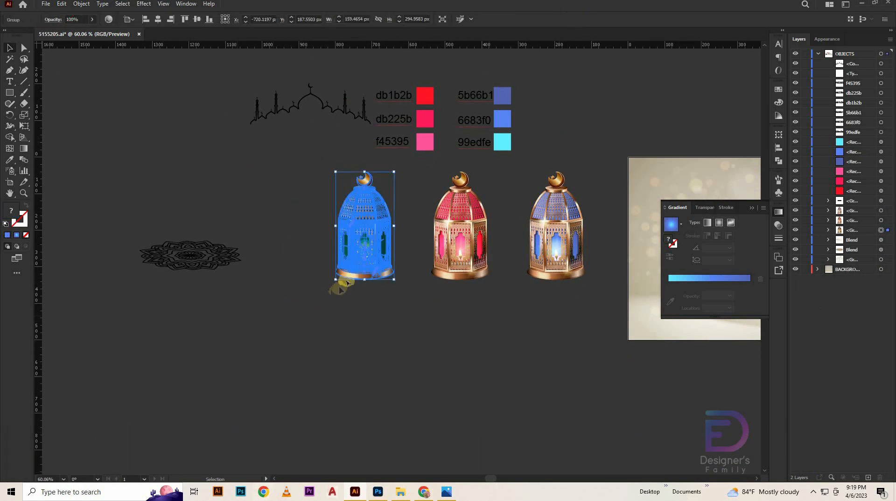
{"action": "left_click_drag", "start_coordinate": [363, 230], "coordinate": [469, 239]}
{"action": "left_click_drag", "start_coordinate": [354, 268], "coordinate": [370, 490]}
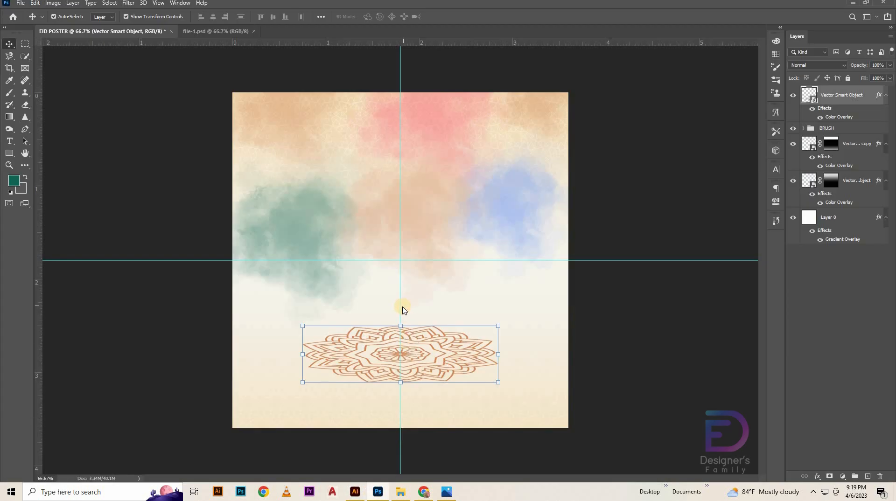
{"action": "left_click", "coordinate": [414, 294]}
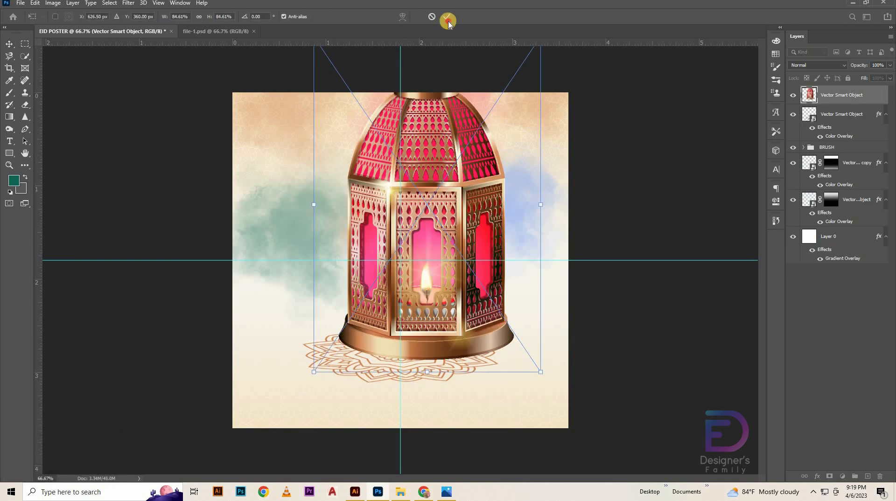
{"action": "left_click", "coordinate": [446, 17]}
Scale the pink lantern down and centre it on the vertical guide, standing on the back part of the mandala
{"action": "left_click_drag", "start_coordinate": [483, 205], "coordinate": [397, 260]}
{"action": "left_click_drag", "start_coordinate": [374, 189], "coordinate": [397, 261]}
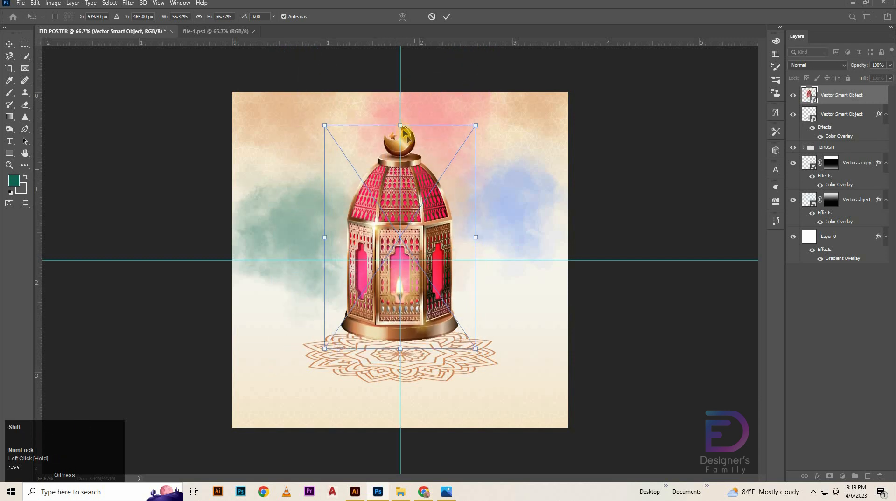
{"action": "left_click_drag", "start_coordinate": [400, 133], "coordinate": [407, 249]}
{"action": "left_click", "coordinate": [631, 339]}
{"action": "left_click", "coordinate": [661, 329]}
{"action": "left_click", "coordinate": [430, 367]}
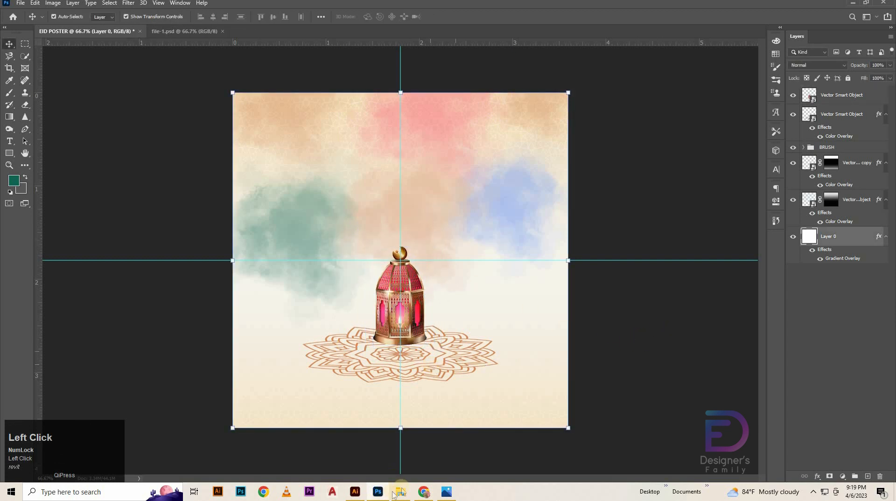
Bring the green lantern from Illustrator into the Photoshop poster as a smart object, scaled down on the mandala to the right of the pink lantern
{"action": "left_click", "coordinate": [872, 95]}
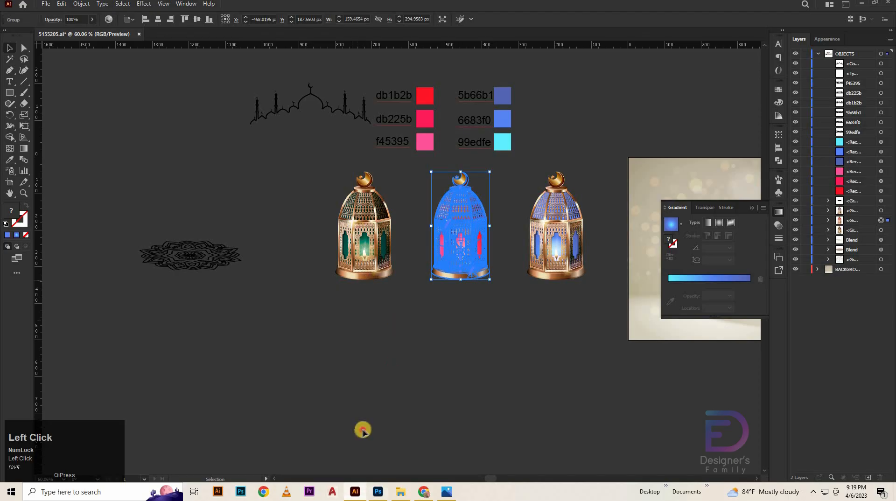
{"action": "left_click_drag", "start_coordinate": [362, 429], "coordinate": [352, 447]}
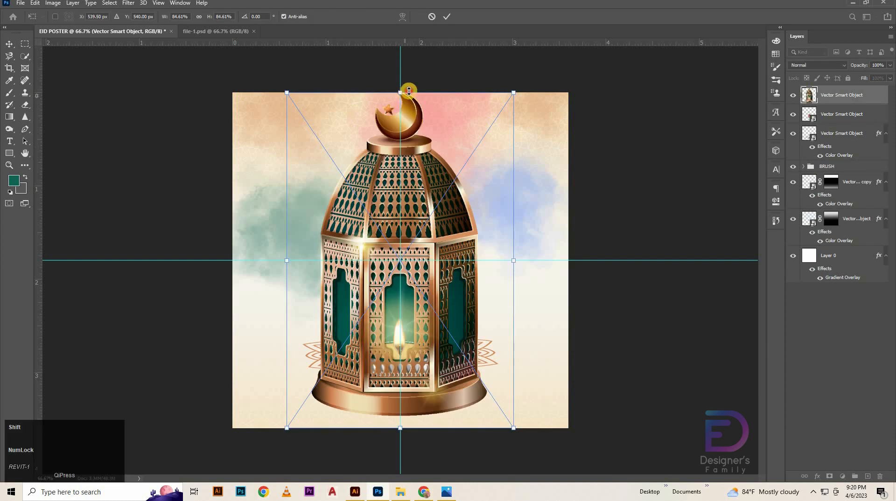
{"action": "left_click_drag", "start_coordinate": [400, 93], "coordinate": [466, 328]}
{"action": "key", "text": "Down"}
{"action": "key", "text": "Down"}
{"action": "key", "text": "Down"}
{"action": "key", "text": "Down"}
{"action": "key", "text": "Down"}
{"action": "key", "text": "Down"}
{"action": "key", "text": "Down"}
{"action": "key", "text": "Down"}
{"action": "key", "text": "Down"}
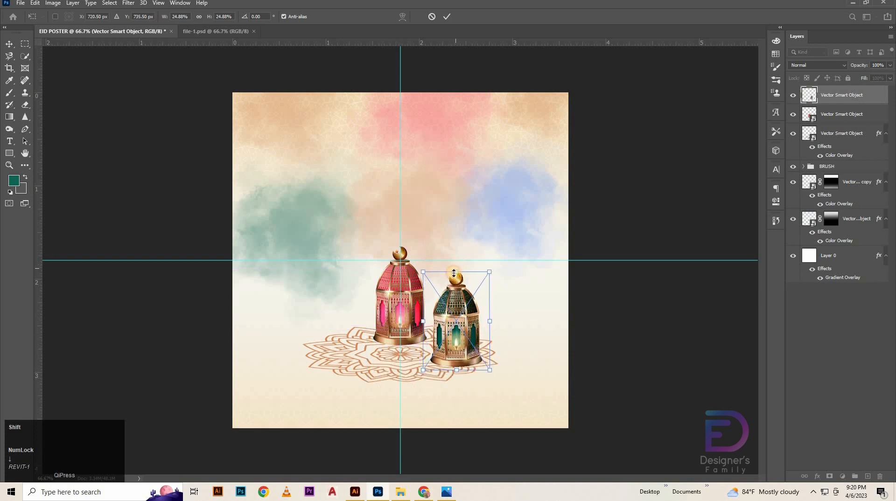
{"action": "left_click_drag", "start_coordinate": [453, 272], "coordinate": [455, 281]}
{"action": "left_click", "coordinate": [458, 170]}
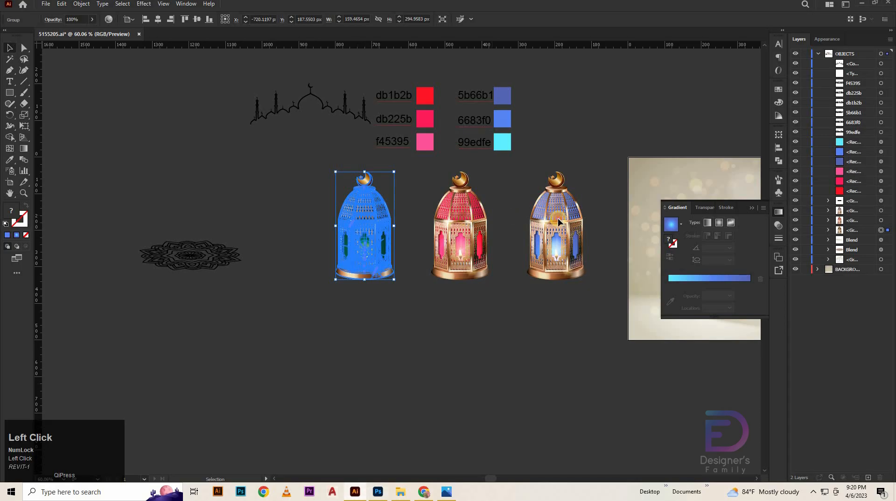
Bring the blue lantern from Illustrator into the Photoshop poster as a smart object, scaled to about 21.74% on the mandala's left side
{"action": "left_click_drag", "start_coordinate": [570, 224], "coordinate": [329, 334]}
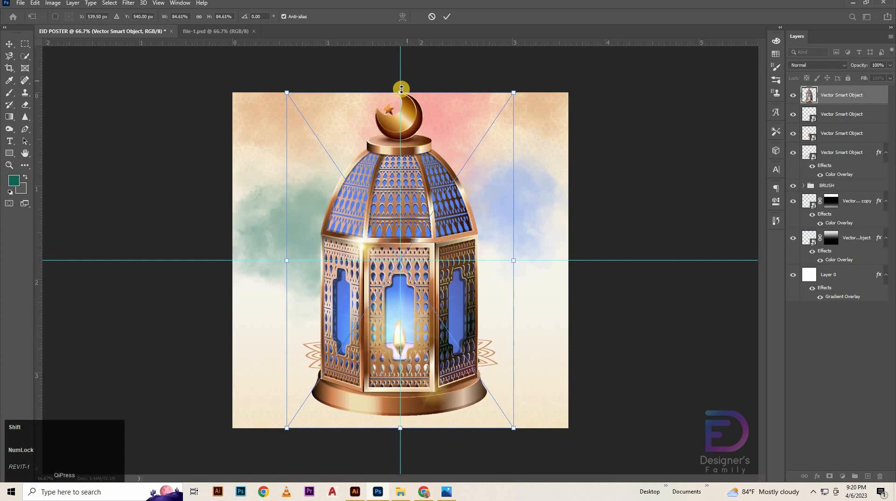
{"action": "left_click_drag", "start_coordinate": [400, 91], "coordinate": [390, 311]}
{"action": "left_click_drag", "start_coordinate": [404, 429], "coordinate": [356, 352]}
{"action": "key", "text": "shift"}
{"action": "left_click_drag", "start_coordinate": [342, 274], "coordinate": [351, 340]}
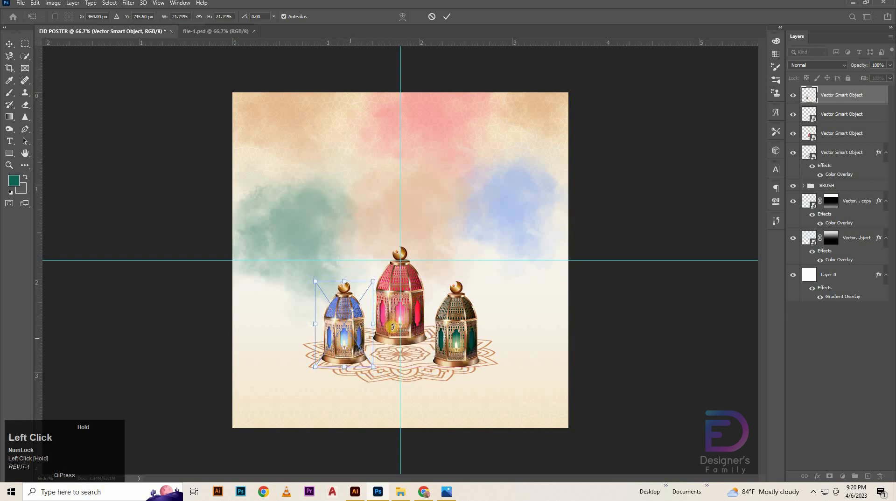
{"action": "left_click", "coordinate": [629, 355]}
{"action": "left_click", "coordinate": [413, 327]}
{"action": "left_click", "coordinate": [589, 340]}
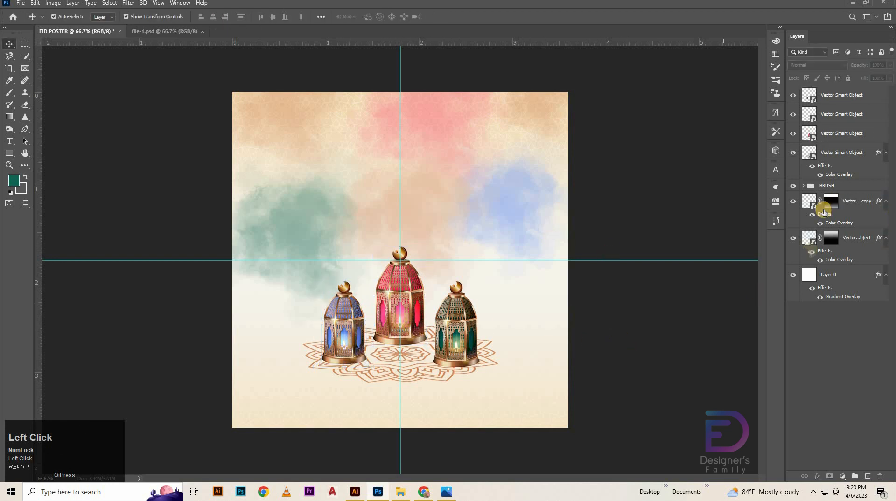
Add a layer mask to the mandala layer and fade the mandala's upper edge behind the lanterns with a vertical black-to-transparent gradient
{"action": "left_click", "coordinate": [794, 238]}
{"action": "left_click", "coordinate": [835, 157]}
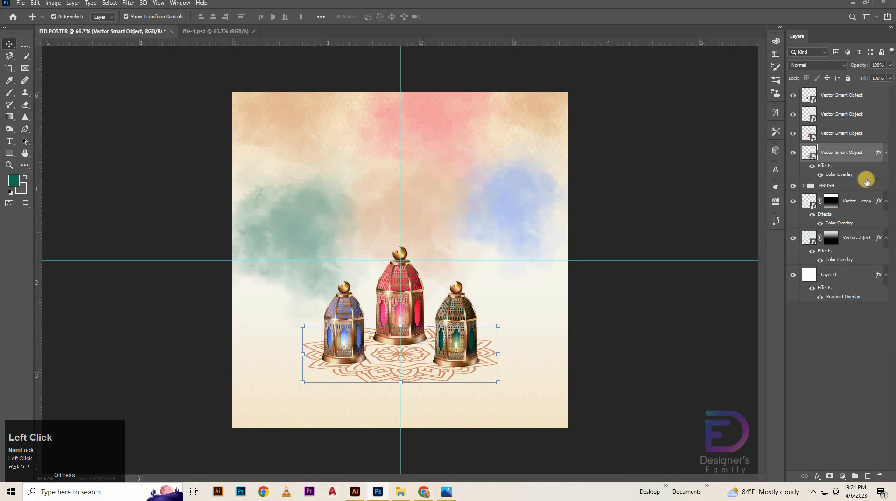
{"action": "left_click", "coordinate": [828, 476]}
{"action": "left_click", "coordinate": [10, 115]}
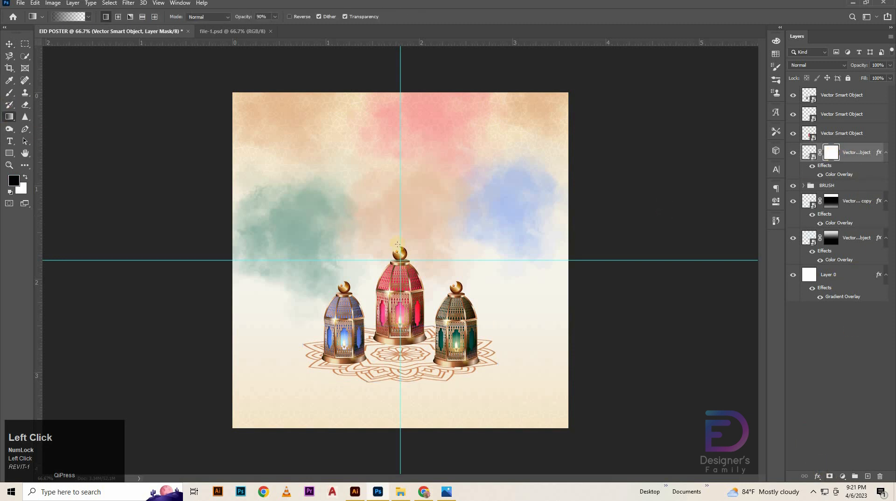
{"action": "left_click_drag", "start_coordinate": [400, 316], "coordinate": [400, 357]}
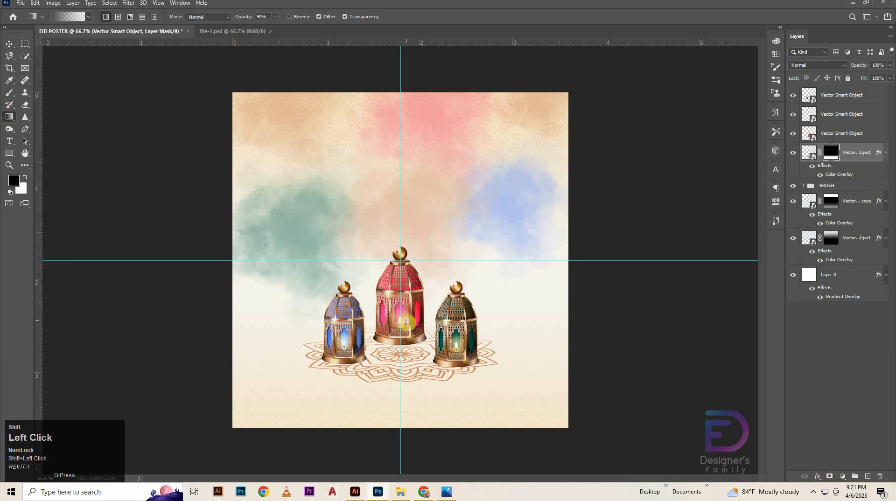
{"action": "left_click_drag", "start_coordinate": [402, 314], "coordinate": [396, 339]}
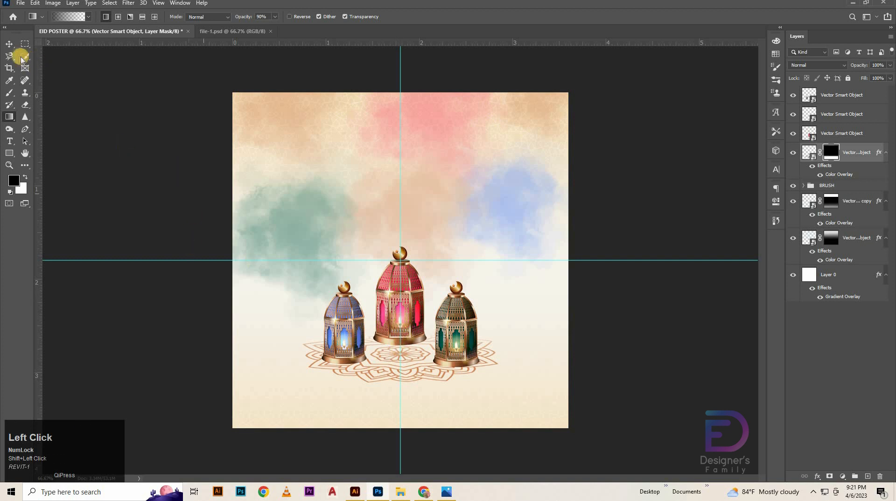
{"action": "left_click", "coordinate": [159, 169]}
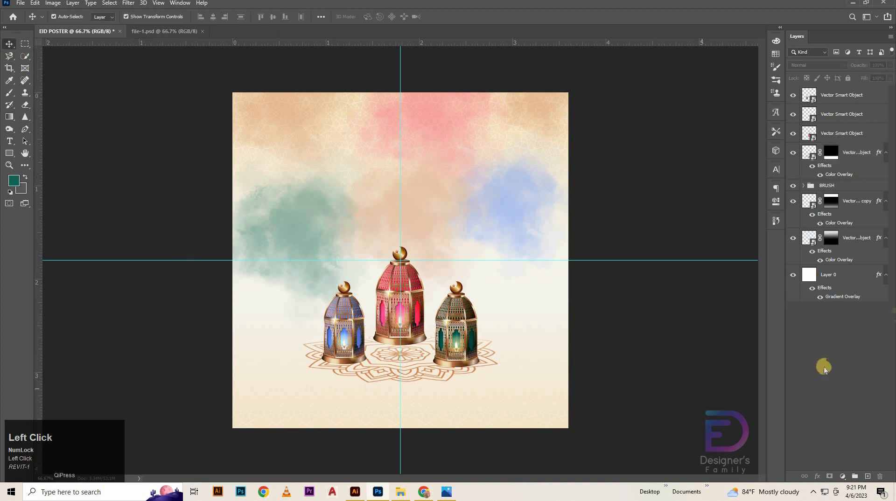
Add a new layer directly below the three lantern layers and name it Shadow
{"action": "left_click", "coordinate": [842, 133]}
{"action": "left_click", "coordinate": [843, 316]}
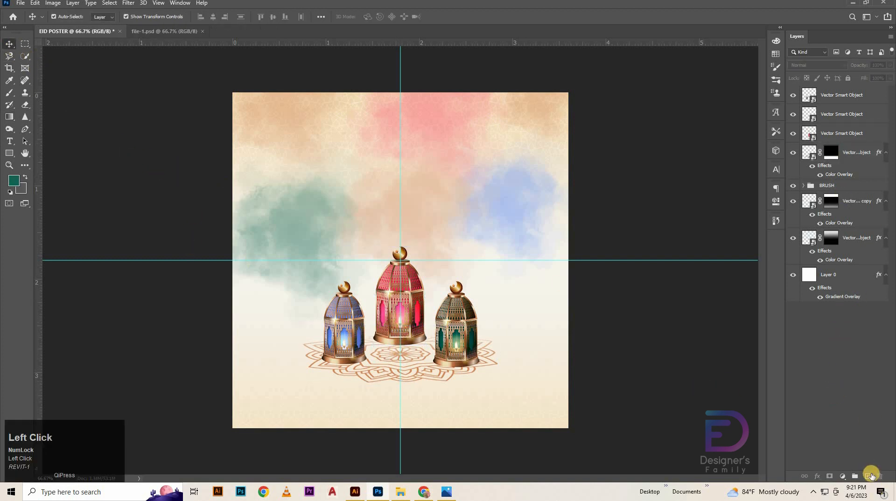
{"action": "left_click", "coordinate": [869, 475]}
{"action": "left_click_drag", "start_coordinate": [855, 95], "coordinate": [835, 157]}
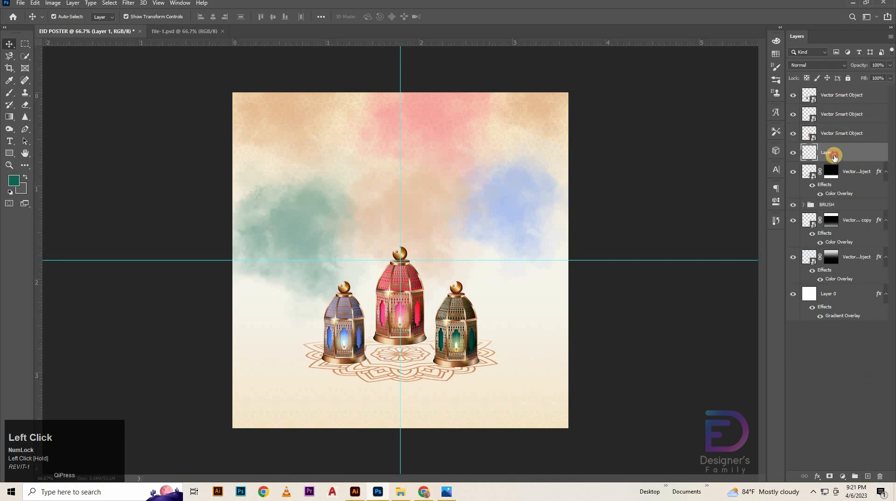
{"action": "type", "text": "Sh"}
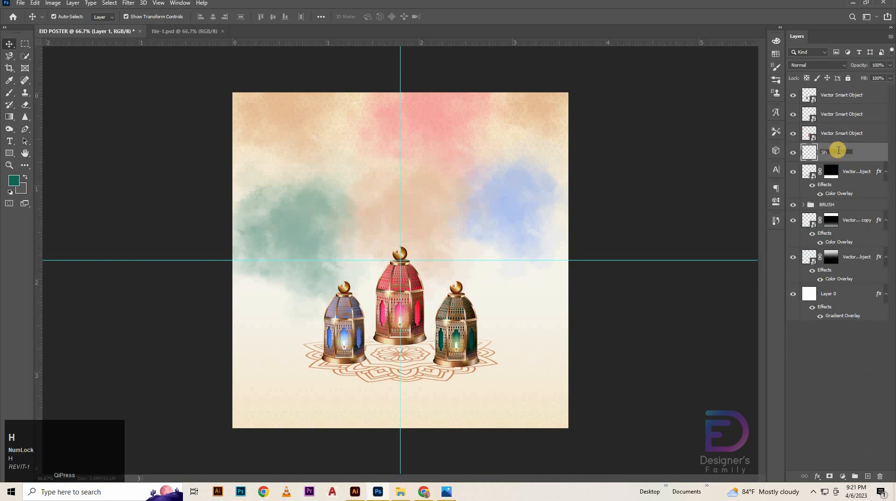
{"action": "type", "text": "adow"}
{"action": "key", "text": "Return"}
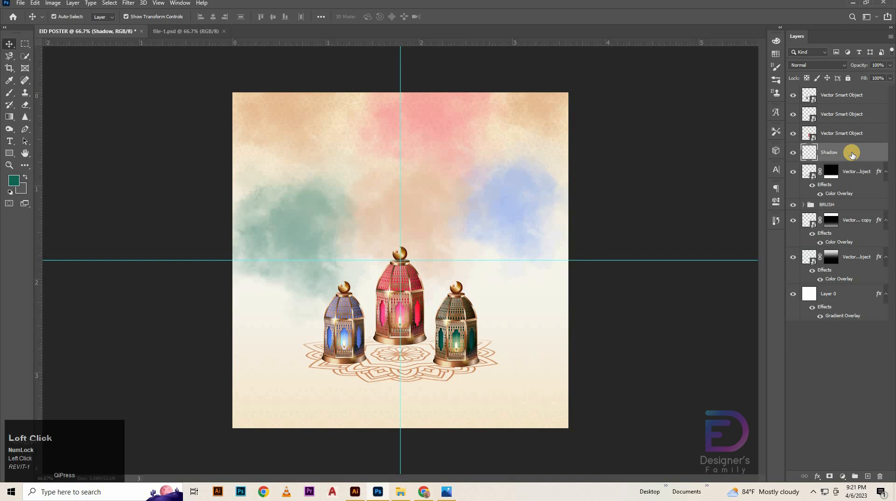
Duplicate the Shadow layer twice, place one copy beneath each of the two upper lantern layers, and hide both copies
{"action": "key", "text": "ctrl+j"}
{"action": "key", "text": "ctrl+j"}
{"action": "left_click_drag", "start_coordinate": [833, 174], "coordinate": [853, 123]}
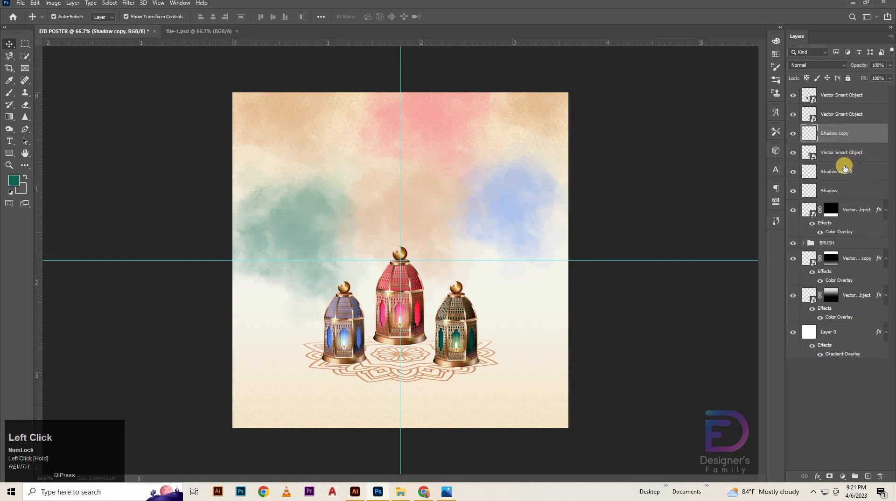
{"action": "left_click_drag", "start_coordinate": [845, 168], "coordinate": [854, 107]}
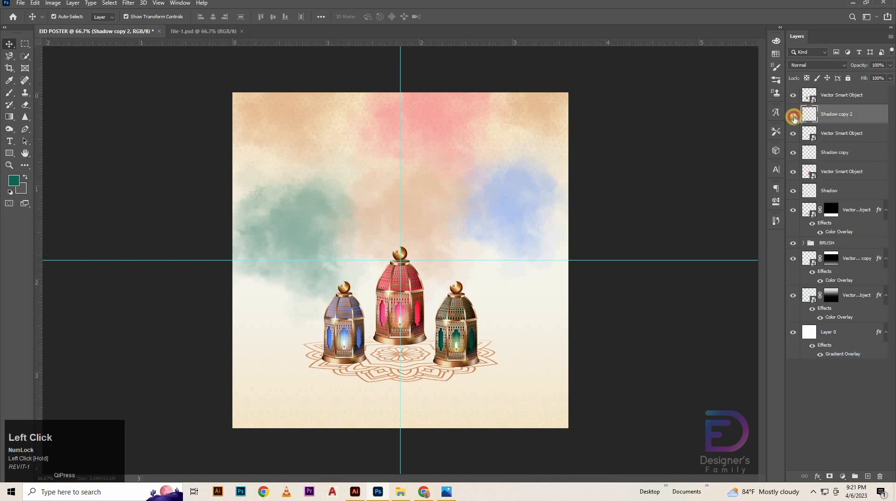
{"action": "left_click_drag", "start_coordinate": [794, 118], "coordinate": [793, 152]}
Select the original Shadow layer and set the foreground colour to near-black
{"action": "left_click", "coordinate": [841, 195]}
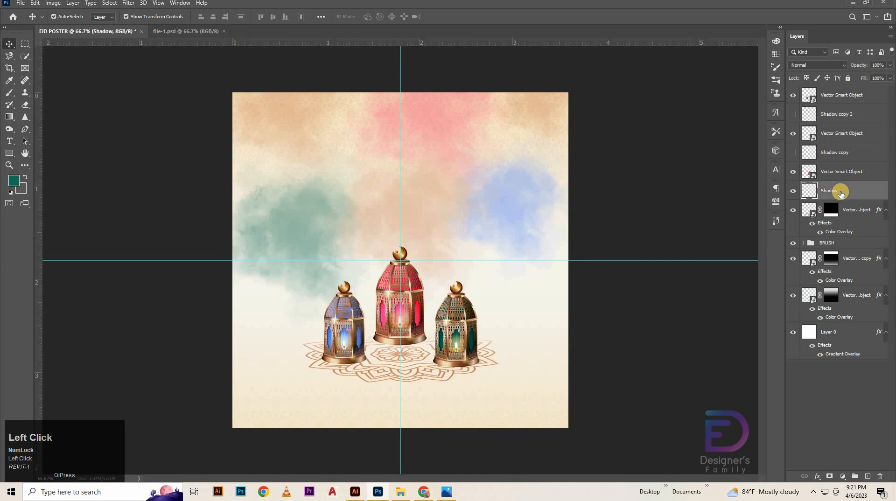
{"action": "left_click", "coordinate": [14, 180]}
{"action": "left_click_drag", "start_coordinate": [377, 251], "coordinate": [346, 272]}
{"action": "left_click", "coordinate": [578, 159]}
Set the Brush to Soft Round from General Brushes at 300 px, then make and undo a test dab above the pink lantern
{"action": "left_click", "coordinate": [11, 95]}
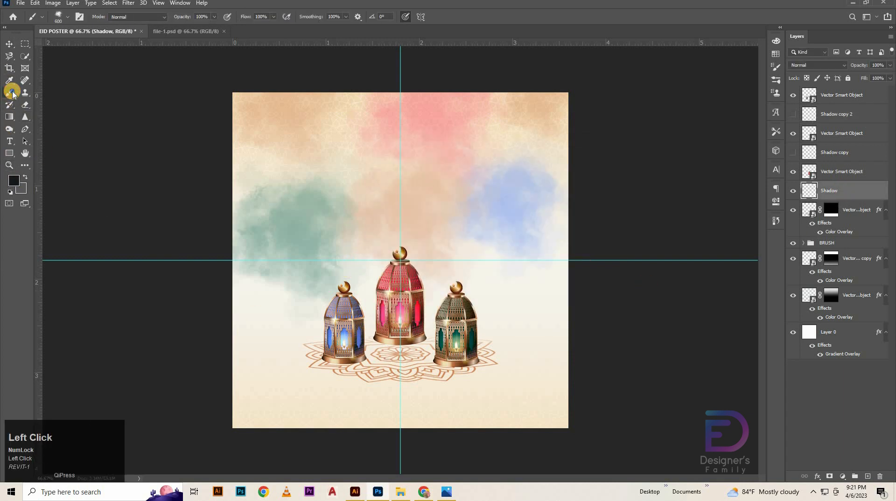
{"action": "right_click", "coordinate": [11, 92]}
{"action": "left_click", "coordinate": [232, 134]}
{"action": "right_click", "coordinate": [333, 160]}
{"action": "scroll", "coordinate": [737, 375], "scroll_direction": "up", "scroll_amount": 2}
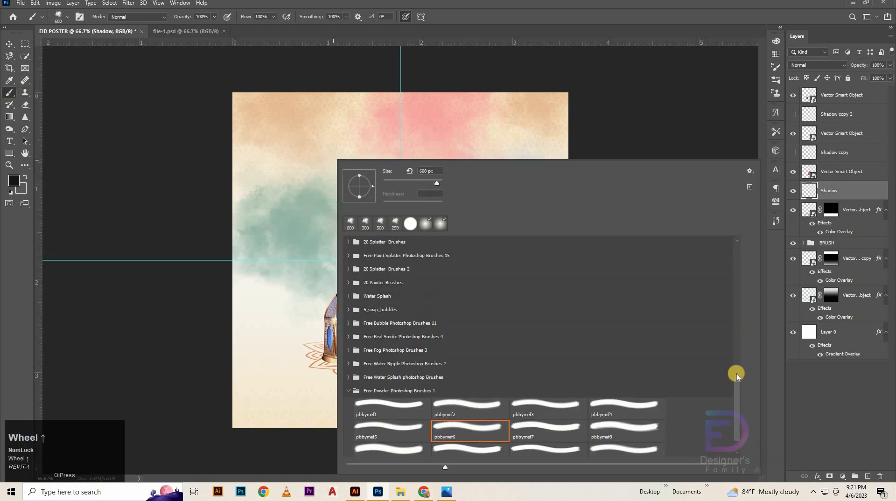
{"action": "mouse_move", "coordinate": [733, 392]}
{"action": "left_mouse_down"}
{"action": "mouse_move", "coordinate": [745, 220]}
{"action": "mouse_move", "coordinate": [382, 240]}
{"action": "left_mouse_up"}
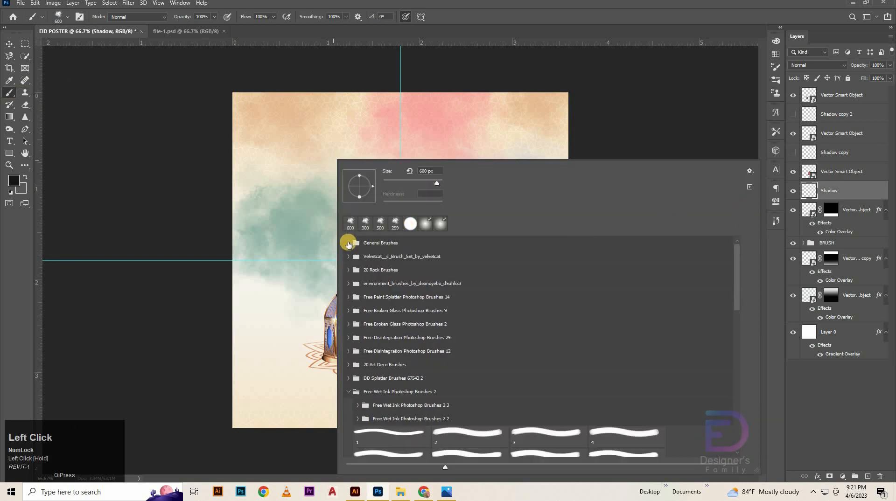
{"action": "left_click", "coordinate": [349, 243]}
{"action": "left_click", "coordinate": [386, 269]}
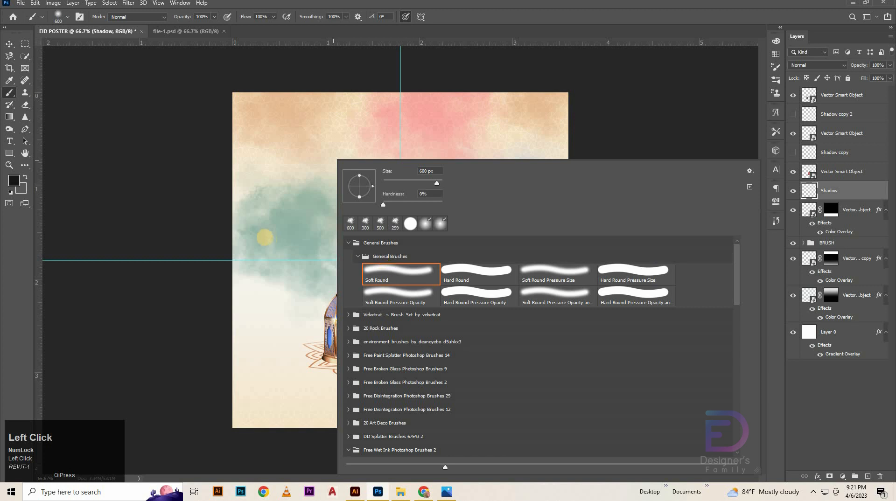
{"action": "left_click", "coordinate": [264, 238]}
{"action": "key", "text": "bracketleft"}
{"action": "left_click", "coordinate": [422, 198]}
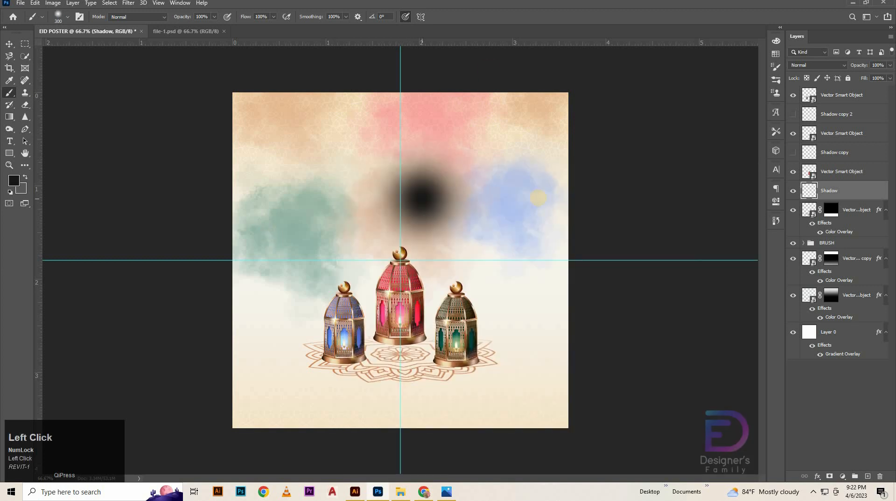
{"action": "key", "text": "ctrl+z"}
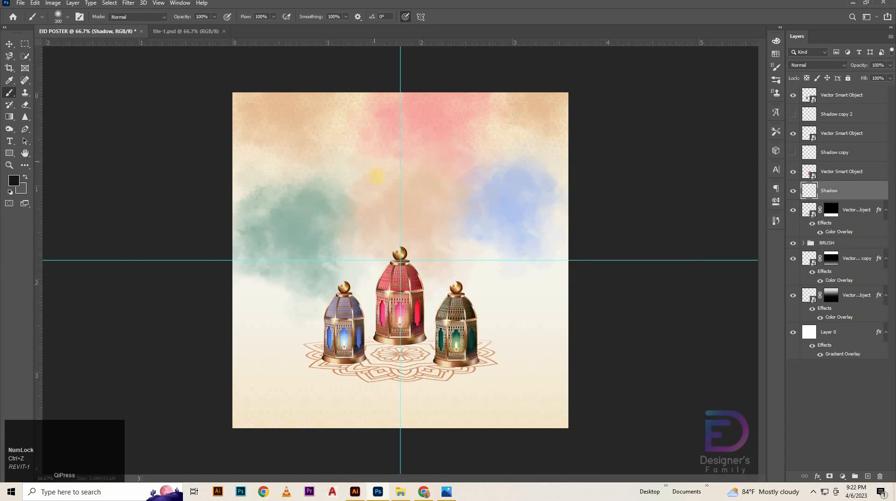
Nudge the blue lantern slightly left, away from the pink lantern
{"action": "left_click", "coordinate": [8, 48]}
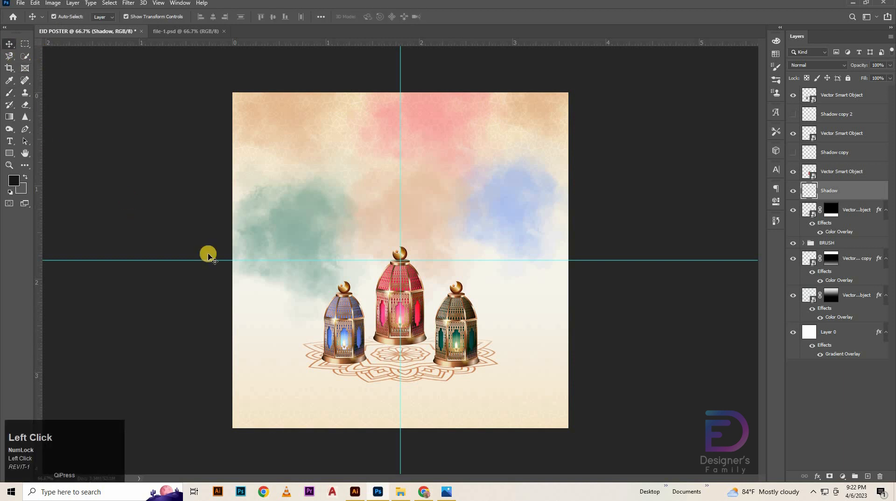
{"action": "left_click", "coordinate": [359, 337]}
{"action": "key", "text": "Left"}
{"action": "key", "text": "Left"}
{"action": "key", "text": "Left"}
{"action": "key", "text": "Left"}
{"action": "key", "text": "Left"}
{"action": "key", "text": "Left"}
{"action": "key", "text": "Left"}
{"action": "key", "text": "Left"}
{"action": "key", "text": "Left"}
{"action": "key", "text": "Left"}
{"action": "key", "text": "Left"}
{"action": "key", "text": "Left"}
{"action": "key", "text": "Left"}
{"action": "key", "text": "Left"}
{"action": "key", "text": "Left"}
{"action": "key", "text": "Left"}
{"action": "key", "text": "Left"}
{"action": "key", "text": "Left"}
{"action": "key", "text": "Left"}
{"action": "key", "text": "Left"}
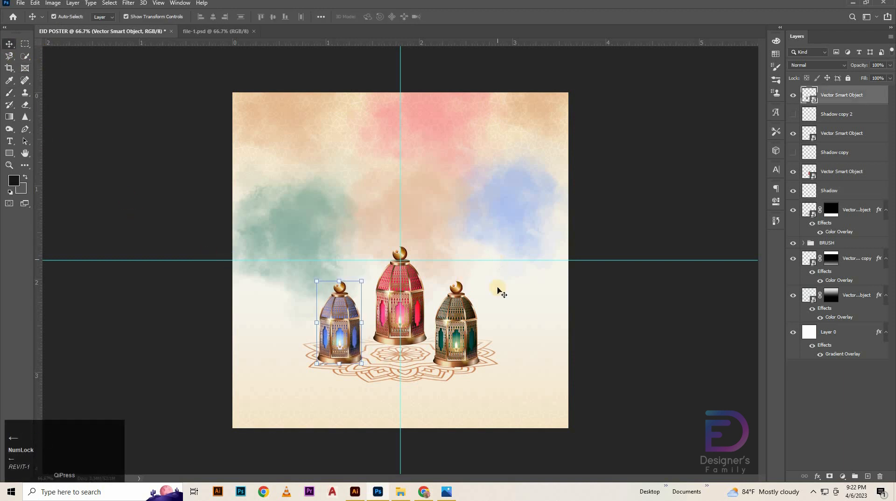
{"action": "left_click", "coordinate": [606, 332]}
Paint one soft black dab on the Shadow layer in the empty area above the green lantern
{"action": "left_click_drag", "start_coordinate": [403, 352], "coordinate": [422, 240]}
{"action": "left_click", "coordinate": [422, 240]}
{"action": "left_click", "coordinate": [872, 194]}
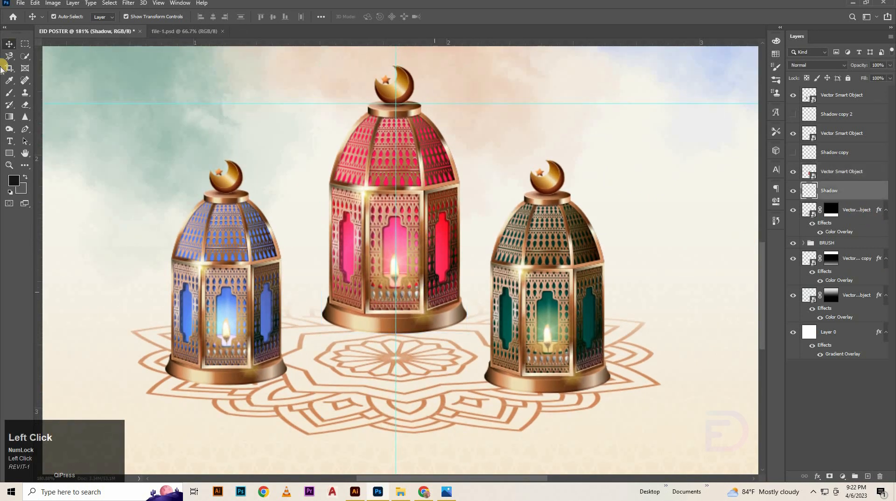
{"action": "left_click", "coordinate": [12, 93]}
{"action": "left_click_drag", "start_coordinate": [653, 99], "coordinate": [580, 185]}
{"action": "left_click", "coordinate": [579, 185]}
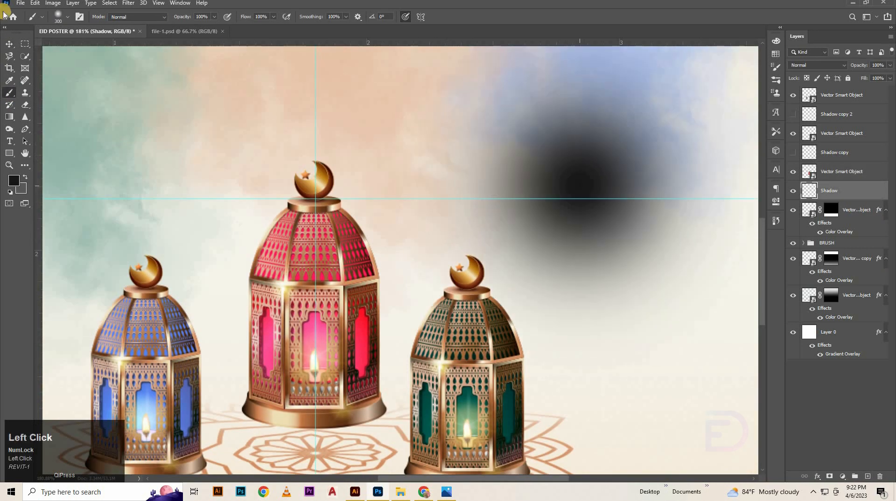
Move the black dab to the pink lantern's base and flatten it to about 123.67% width and 11.36% height
{"action": "key", "text": "v"}
{"action": "mouse_move", "coordinate": [583, 226]}
{"action": "left_mouse_down"}
{"action": "mouse_move", "coordinate": [467, 210]}
{"action": "mouse_move", "coordinate": [470, 218]}
{"action": "mouse_move", "coordinate": [485, 99]}
{"action": "left_mouse_up"}
{"action": "mouse_move", "coordinate": [487, 64]}
{"action": "left_mouse_down"}
{"action": "mouse_move", "coordinate": [331, 418]}
{"action": "mouse_move", "coordinate": [435, 381]}
{"action": "mouse_move", "coordinate": [561, 286]}
{"action": "mouse_move", "coordinate": [554, 341]}
{"action": "mouse_move", "coordinate": [525, 362]}
{"action": "left_mouse_up"}
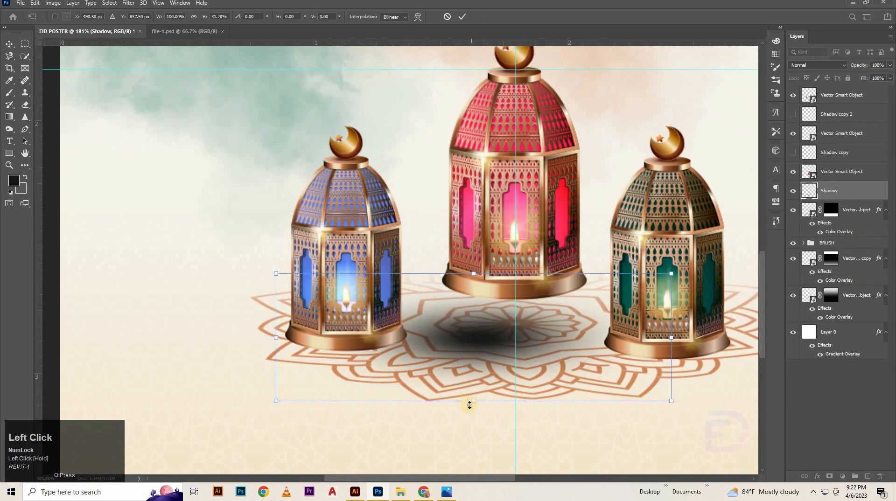
{"action": "left_click_drag", "start_coordinate": [472, 402], "coordinate": [479, 354]}
{"action": "left_click_drag", "start_coordinate": [276, 311], "coordinate": [182, 309]}
{"action": "left_click_drag", "start_coordinate": [431, 286], "coordinate": [466, 298]}
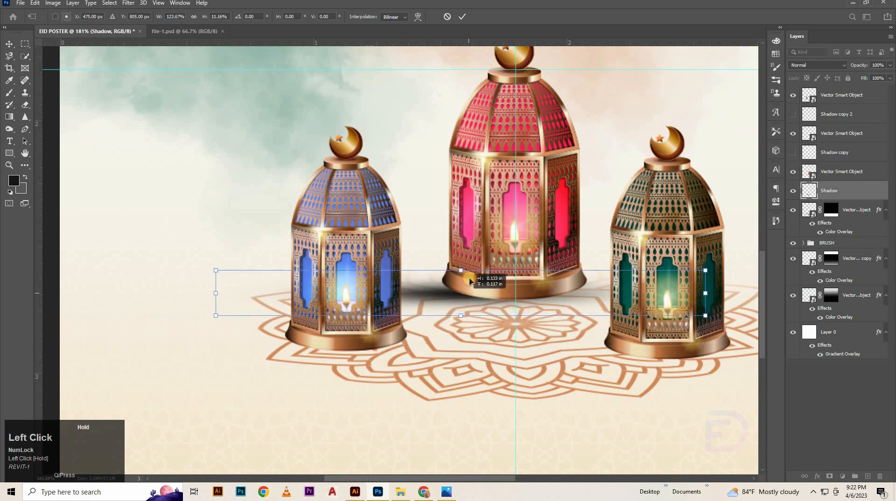
{"action": "left_click_drag", "start_coordinate": [457, 268], "coordinate": [459, 267]}
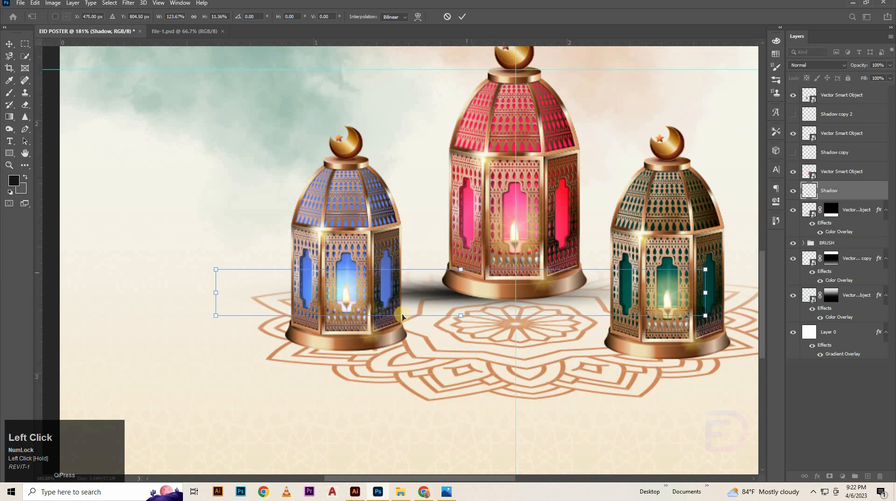
Nudge the flattened shadow under the pink lantern's base to X 502 px, Y 805.50 px and apply the transform
{"action": "left_click", "coordinate": [570, 320]}
{"action": "key", "text": "Down"}
{"action": "key", "text": "Down"}
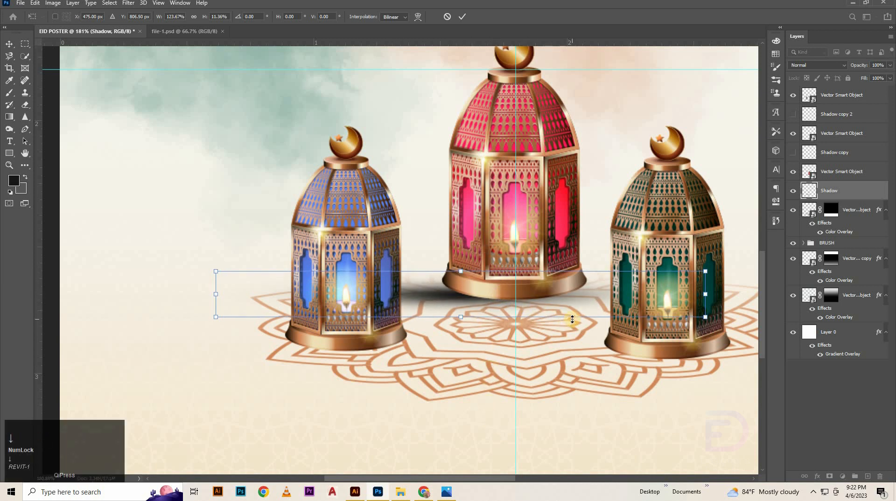
{"action": "key", "text": "Right"}
{"action": "key", "text": "Up"}
{"action": "key", "text": "Up"}
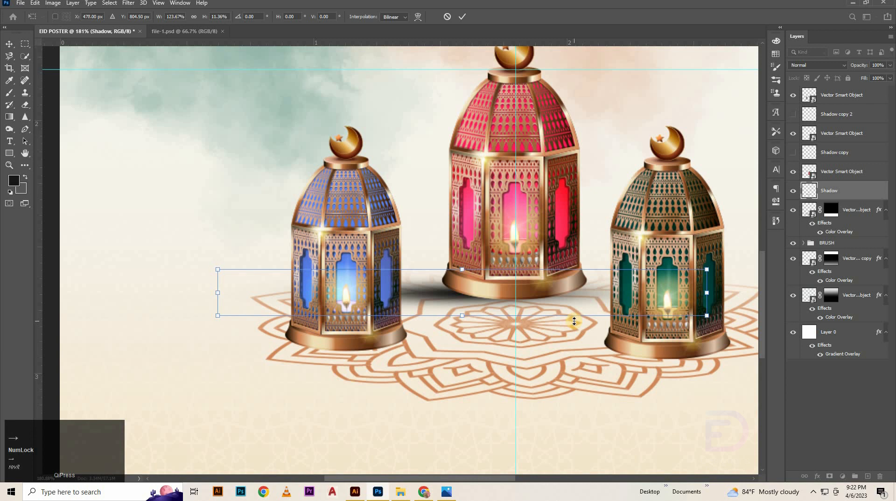
{"action": "key", "text": "Right"}
{"action": "key", "text": "Right"}
{"action": "key", "text": "Right"}
{"action": "key", "text": "Right"}
{"action": "key", "text": "Right"}
{"action": "key", "text": "Right"}
{"action": "key", "text": "Right"}
{"action": "key", "text": "Right"}
{"action": "key", "text": "Right"}
{"action": "key", "text": "Right"}
{"action": "key", "text": "Right"}
{"action": "key", "text": "Right"}
{"action": "key", "text": "Right"}
{"action": "key", "text": "Right"}
{"action": "key", "text": "Right"}
{"action": "key", "text": "Right"}
{"action": "key", "text": "Right"}
{"action": "key", "text": "Right"}
{"action": "key", "text": "Right"}
{"action": "key", "text": "Right"}
{"action": "key", "text": "Right"}
{"action": "key", "text": "Right"}
{"action": "key", "text": "Right"}
{"action": "key", "text": "Right"}
{"action": "key", "text": "Right"}
{"action": "key", "text": "Right"}
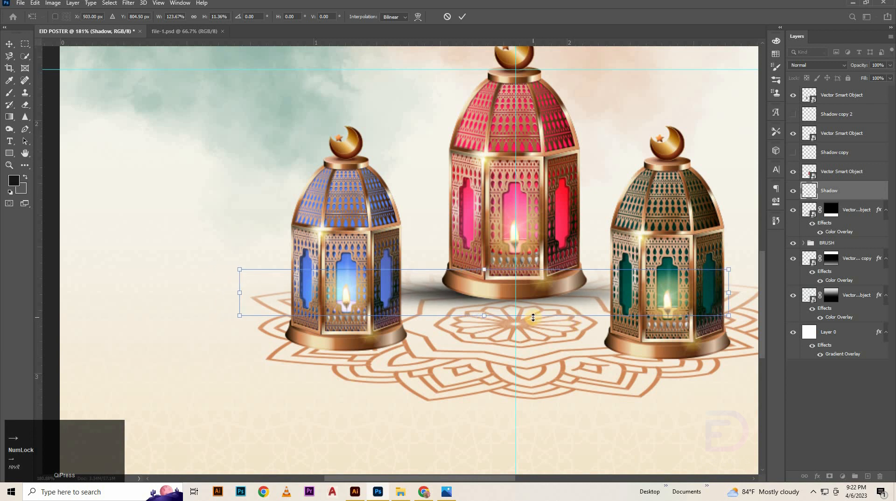
{"action": "key", "text": "Down"}
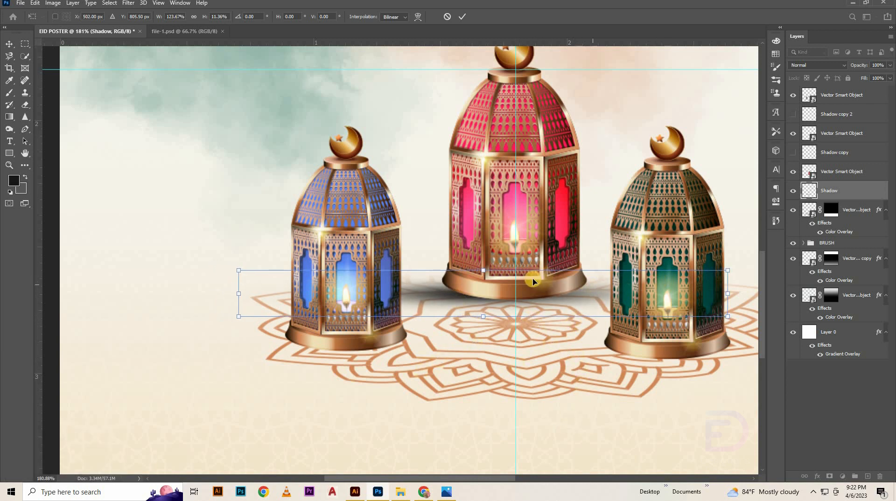
{"action": "left_click", "coordinate": [524, 294]}
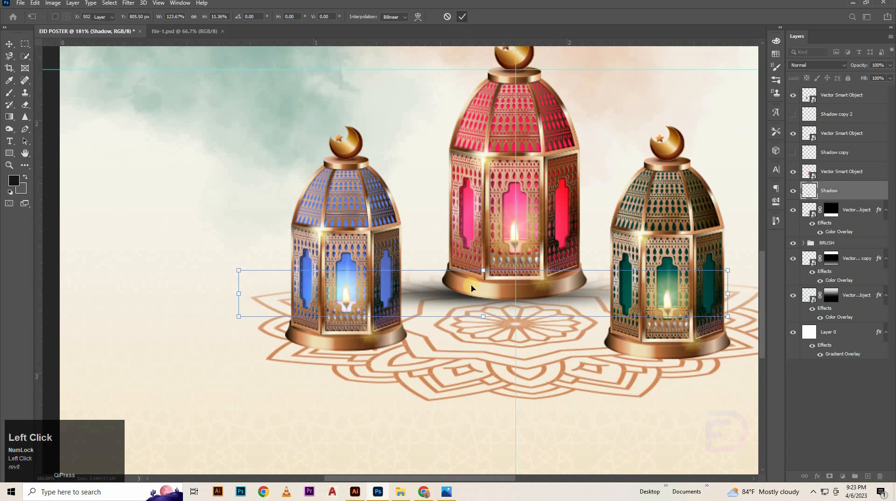
{"action": "left_click", "coordinate": [461, 17]}
Warp the pink lantern's shadow, stretching its upper-left edge upward behind the blue lantern, and apply the warp
{"action": "left_click", "coordinate": [450, 295]}
{"action": "right_click", "coordinate": [429, 287]}
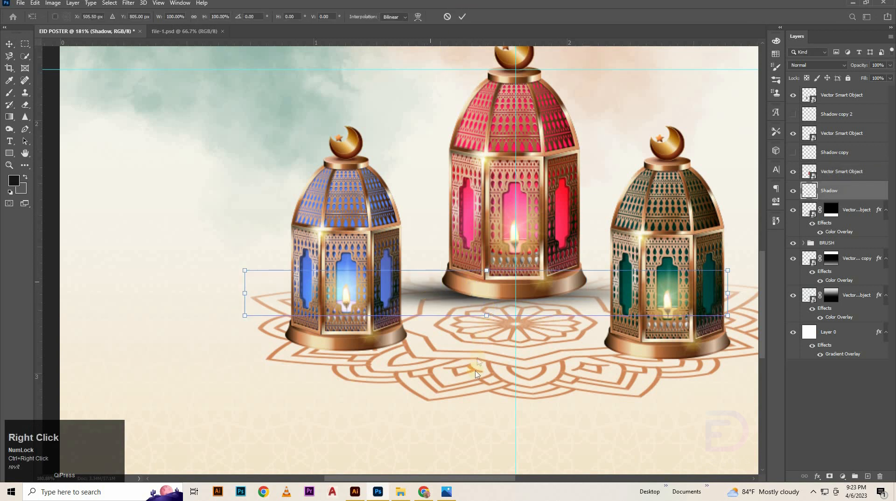
{"action": "left_click", "coordinate": [485, 345]}
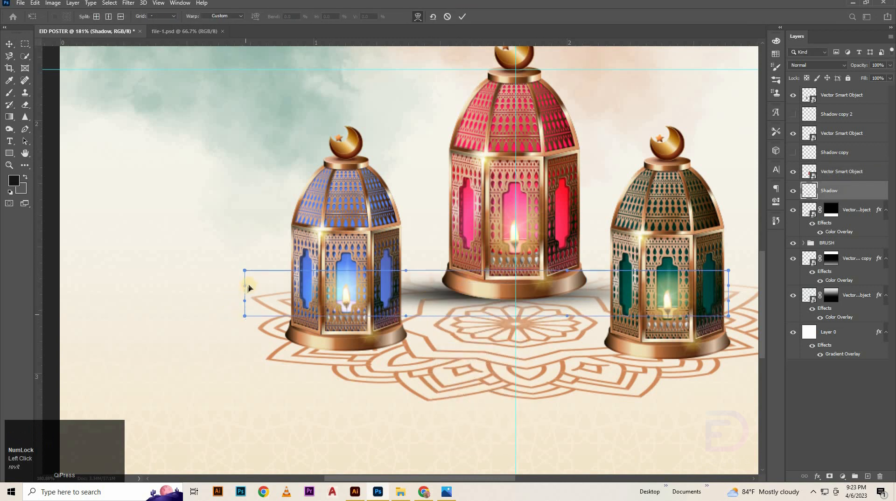
{"action": "left_click_drag", "start_coordinate": [404, 286], "coordinate": [405, 259]}
{"action": "left_click_drag", "start_coordinate": [405, 316], "coordinate": [403, 317]}
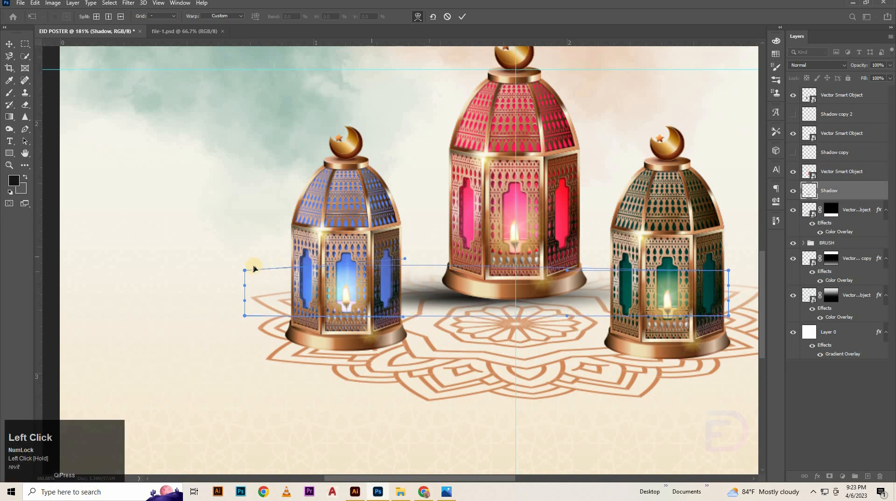
{"action": "left_click_drag", "start_coordinate": [240, 260], "coordinate": [219, 208]}
{"action": "left_click_drag", "start_coordinate": [247, 317], "coordinate": [233, 309]}
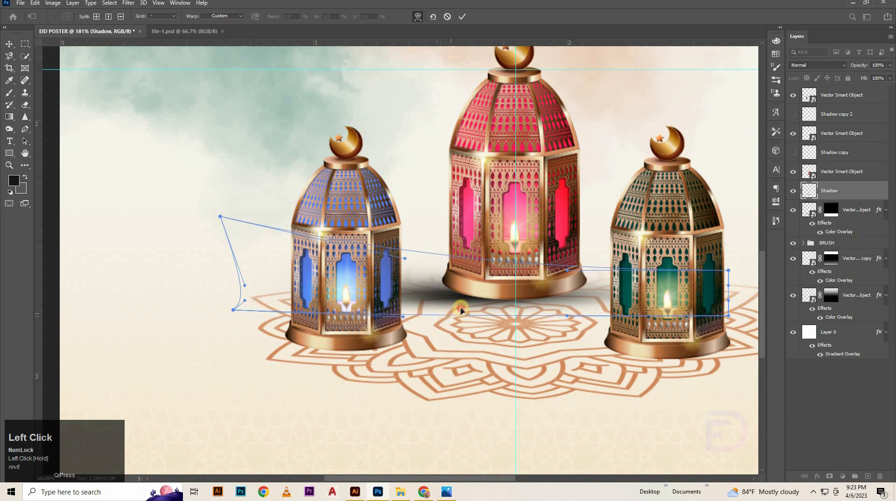
{"action": "left_click_drag", "start_coordinate": [460, 309], "coordinate": [405, 233]}
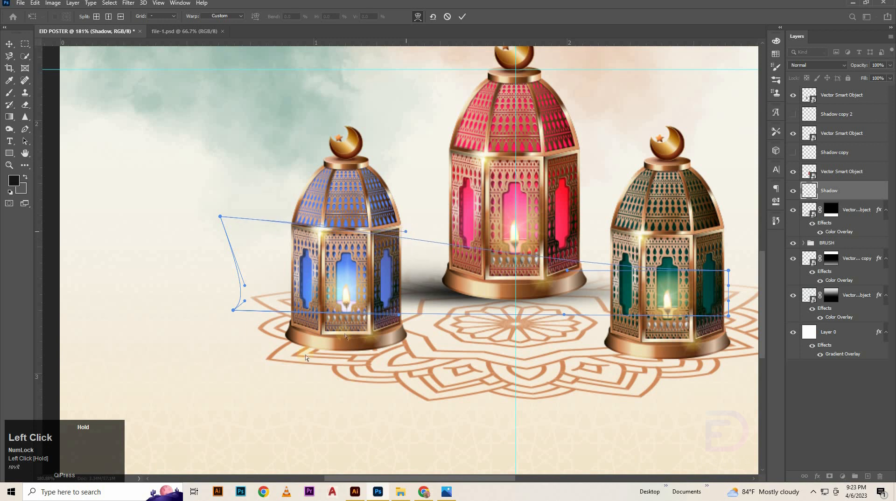
{"action": "left_click", "coordinate": [460, 17]}
Select the Shadow layer with the Eraser, try one 80 px stroke beside the green lantern's base, and undo it
{"action": "left_click", "coordinate": [438, 292]}
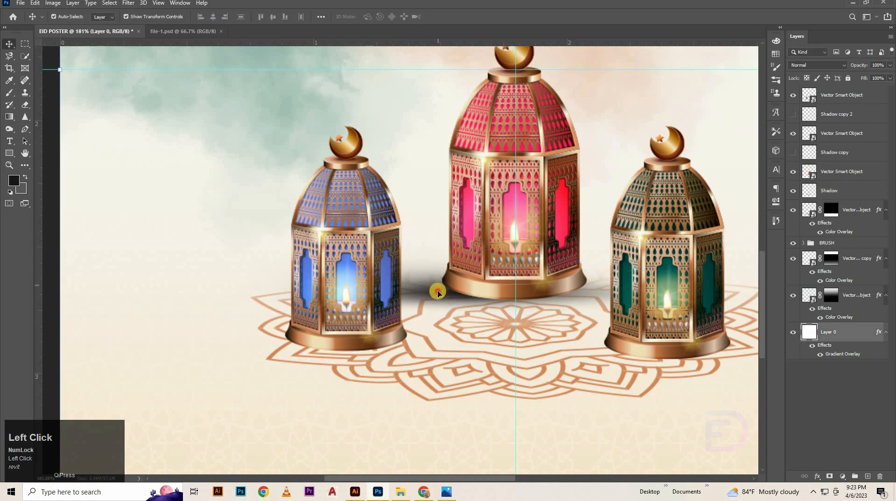
{"action": "double_click", "coordinate": [829, 191]}
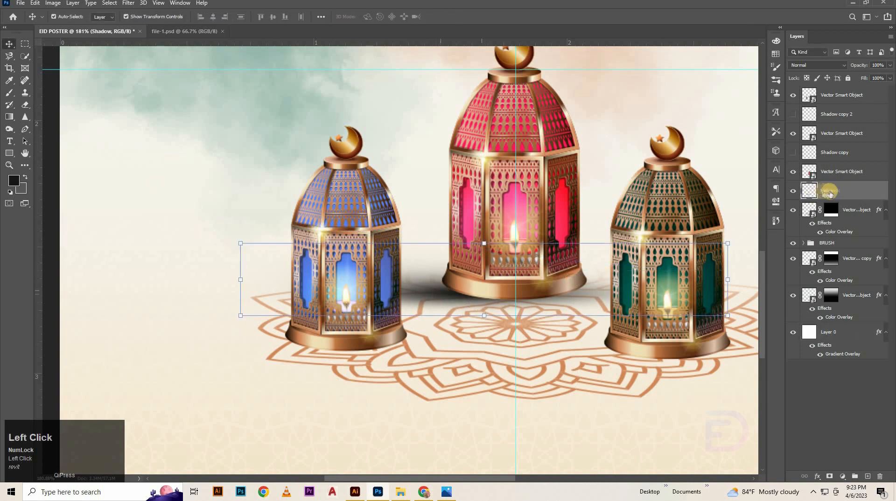
{"action": "left_click", "coordinate": [25, 105]}
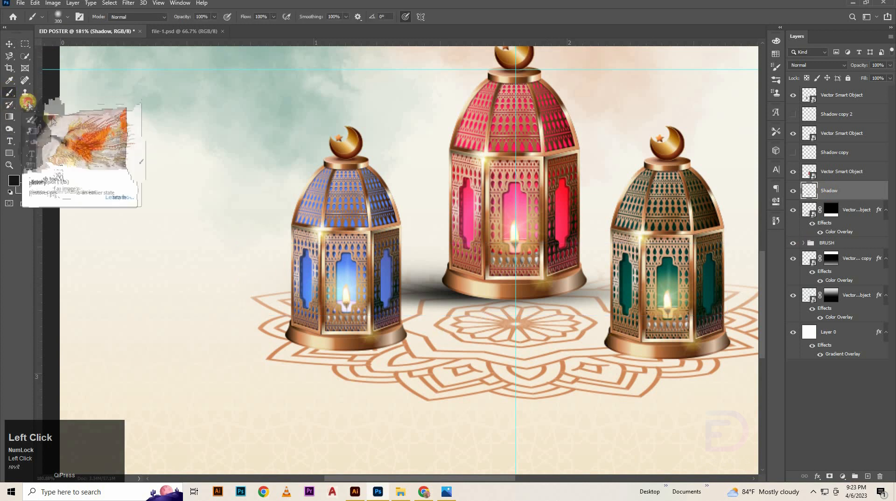
{"action": "right_click", "coordinate": [342, 157]}
{"action": "left_click_drag", "start_coordinate": [341, 154], "coordinate": [97, 150]}
{"action": "left_click", "coordinate": [404, 37]}
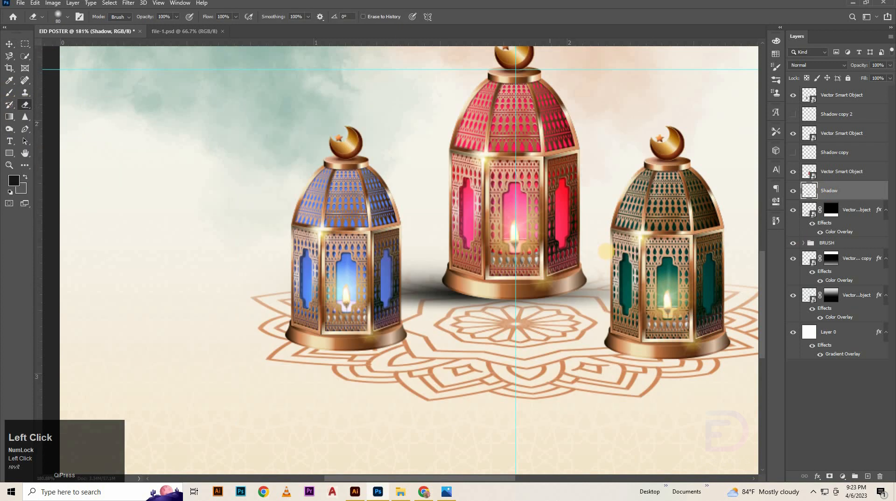
{"action": "mouse_move", "coordinate": [620, 317]}
{"action": "left_mouse_down"}
{"action": "mouse_move", "coordinate": [629, 320]}
{"action": "mouse_move", "coordinate": [599, 332]}
{"action": "left_mouse_up"}
{"action": "key", "text": "ctrl+z"}
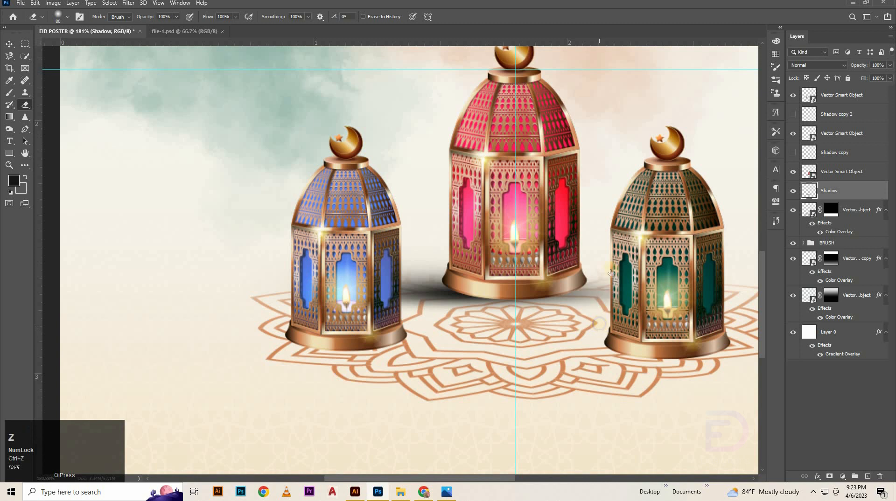
Reduce the Eraser to 53 px and erase the pink lantern's shadow between its base and the green lantern
{"action": "right_click", "coordinate": [606, 273]}
{"action": "left_click_drag", "start_coordinate": [538, 192], "coordinate": [534, 192]}
{"action": "left_click", "coordinate": [607, 37]}
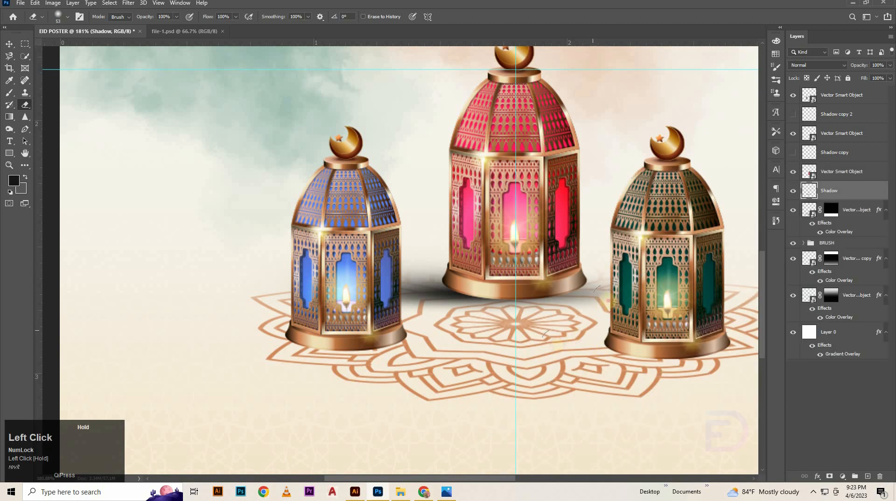
{"action": "left_click_drag", "start_coordinate": [596, 289], "coordinate": [575, 277]}
{"action": "left_click_drag", "start_coordinate": [570, 317], "coordinate": [488, 375]}
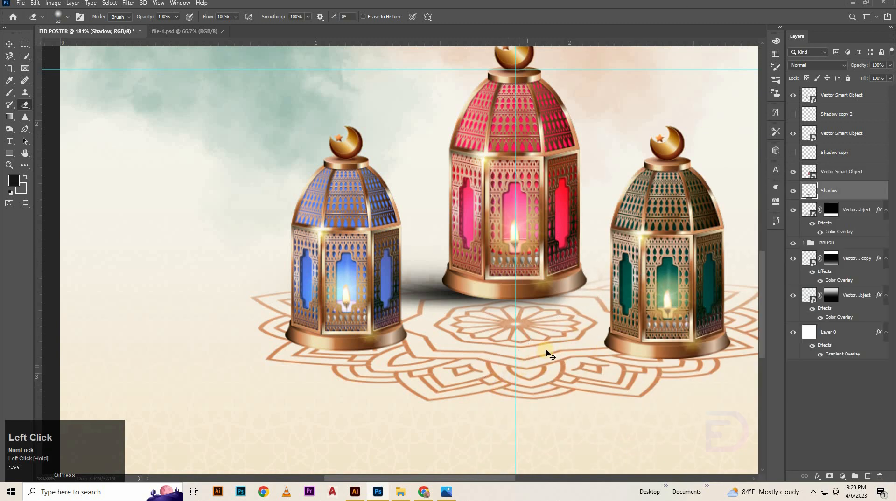
{"action": "key", "text": "ctrl+z"}
{"action": "mouse_move", "coordinate": [670, 299]}
{"action": "left_mouse_down"}
{"action": "mouse_move", "coordinate": [631, 290]}
{"action": "mouse_move", "coordinate": [549, 339]}
{"action": "mouse_move", "coordinate": [530, 330]}
{"action": "mouse_move", "coordinate": [650, 272]}
{"action": "left_mouse_up"}
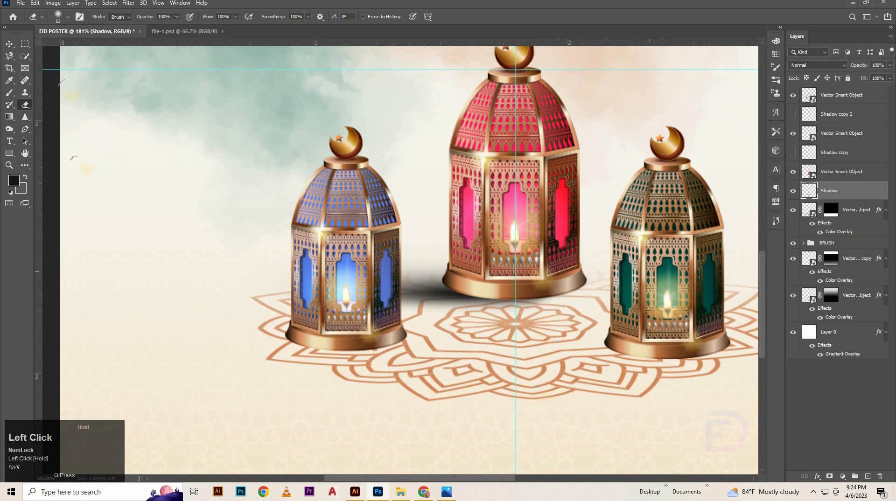
Lower the Shadow layer's opacity to 83%
{"action": "left_click", "coordinate": [9, 44]}
{"action": "left_click_drag", "start_coordinate": [345, 191], "coordinate": [280, 198]}
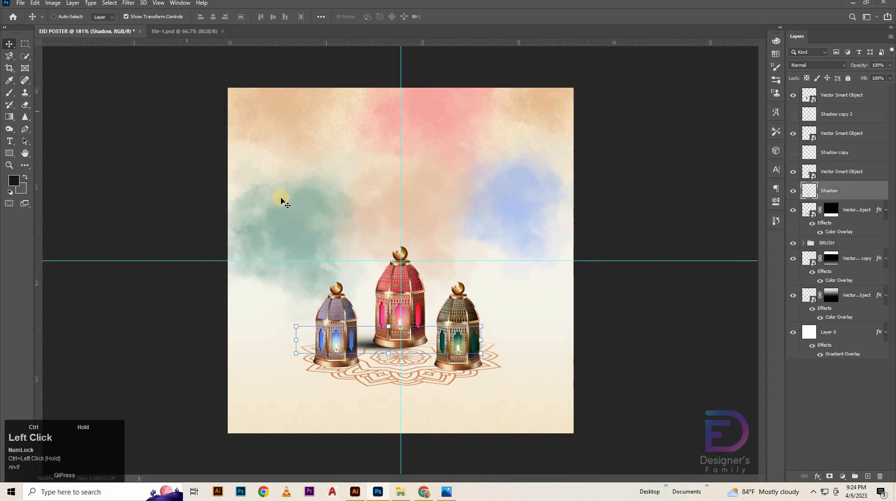
{"action": "left_click", "coordinate": [578, 377]}
{"action": "left_click", "coordinate": [386, 346], "text": "ctrl"}
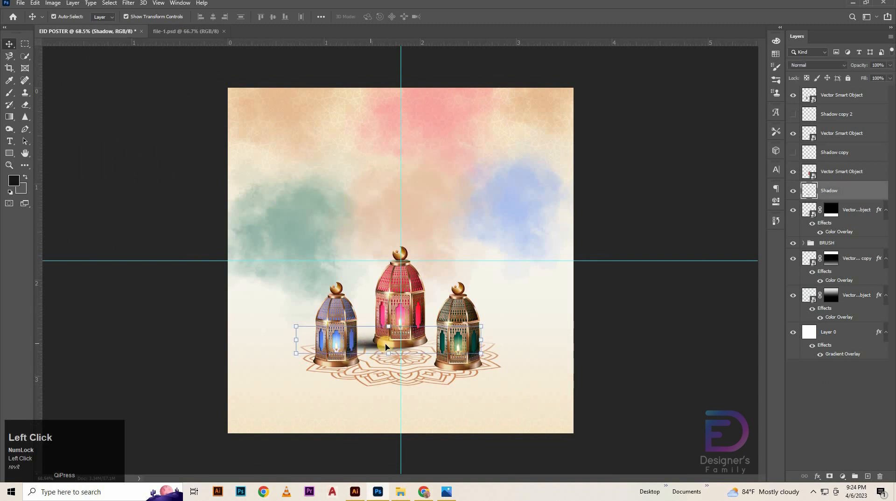
{"action": "left_click", "coordinate": [860, 67]}
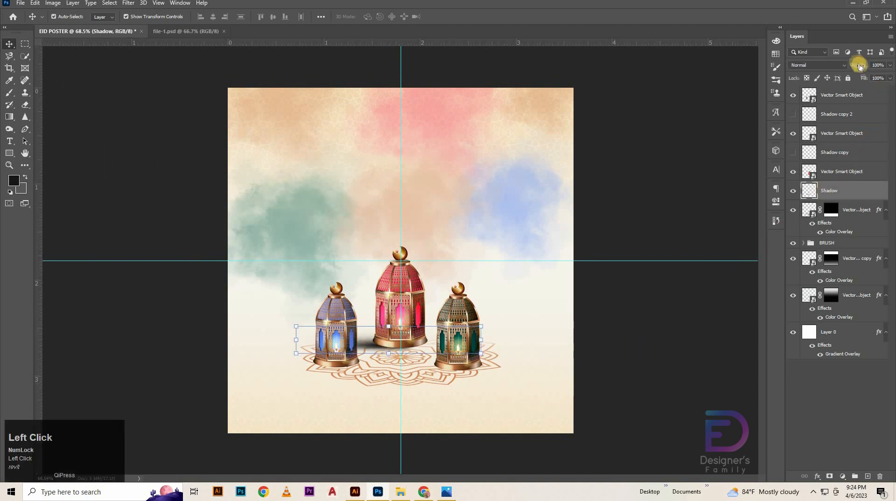
{"action": "mouse_move", "coordinate": [859, 68]}
{"action": "left_mouse_down"}
{"action": "mouse_move", "coordinate": [847, 77]}
{"action": "mouse_move", "coordinate": [858, 78]}
{"action": "left_mouse_up"}
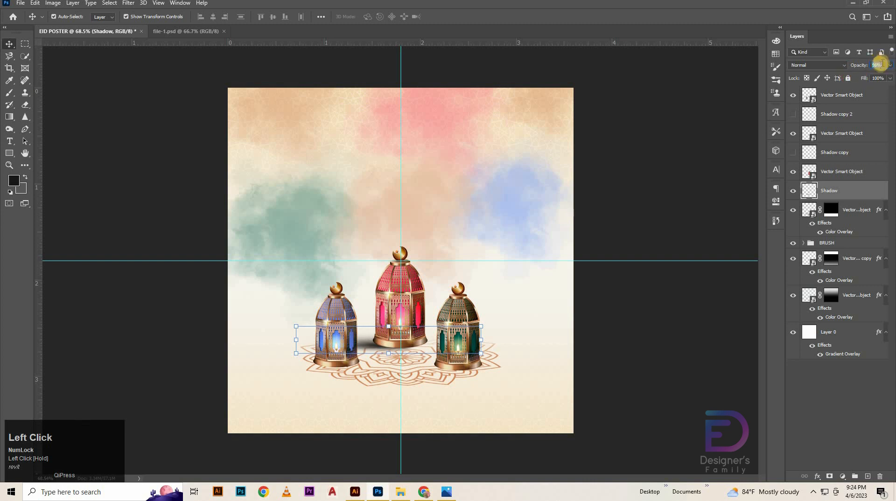
{"action": "key", "text": "Down"}
{"action": "key", "text": "Down"}
{"action": "key", "text": "Down"}
{"action": "key", "text": "Down"}
{"action": "key", "text": "Down"}
{"action": "key", "text": "Down"}
{"action": "key", "text": "Down"}
{"action": "key", "text": "Down"}
{"action": "key", "text": "Down"}
{"action": "key", "text": "Down"}
{"action": "key", "text": "Down"}
{"action": "key", "text": "Down"}
{"action": "key", "text": "Down"}
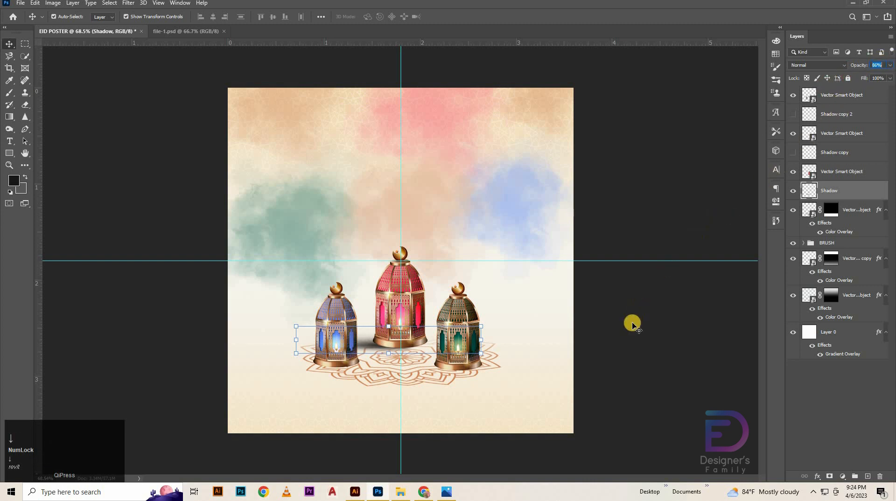
Duplicate the Shadow layer, raise the copy just above the Shadow copy layer, and move it to the blue lantern's base
{"action": "left_click", "coordinate": [854, 193]}
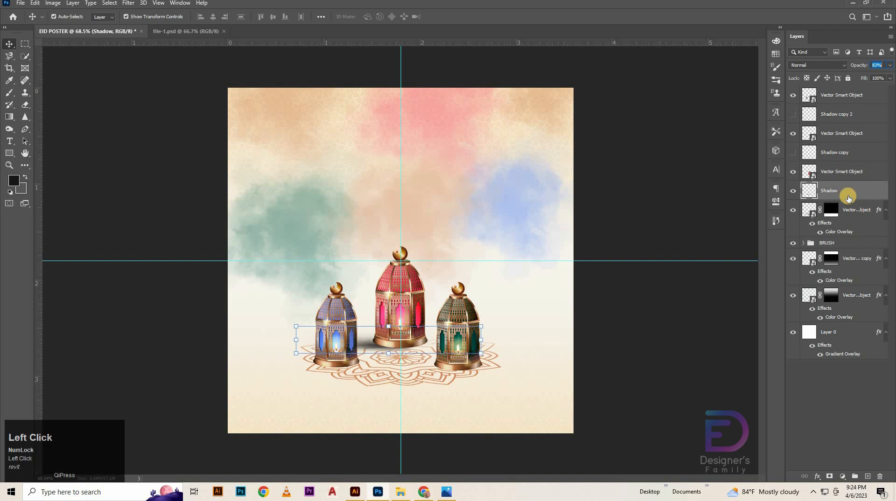
{"action": "key", "text": "ctrl+j"}
{"action": "left_click_drag", "start_coordinate": [853, 193], "coordinate": [873, 147]}
{"action": "left_click_drag", "start_coordinate": [394, 344], "coordinate": [342, 360]}
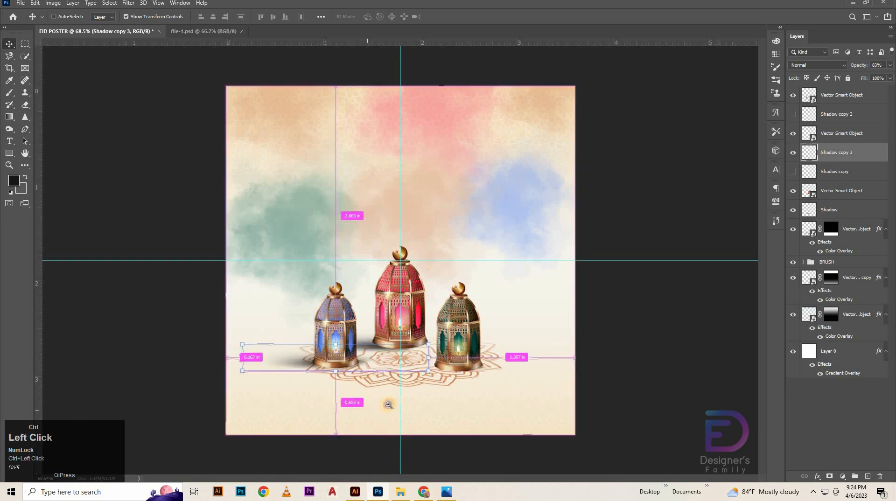
Scale the blue lantern's shadow to 77.34% width and 92.94% height and nudge it to X 315.50 px, Y 847.50 px
{"action": "left_click_drag", "start_coordinate": [354, 416], "coordinate": [461, 348]}
{"action": "left_click_drag", "start_coordinate": [535, 300], "coordinate": [463, 310]}
{"action": "mouse_move", "coordinate": [323, 313]}
{"action": "left_mouse_down"}
{"action": "mouse_move", "coordinate": [348, 317]}
{"action": "mouse_move", "coordinate": [341, 313]}
{"action": "left_mouse_up"}
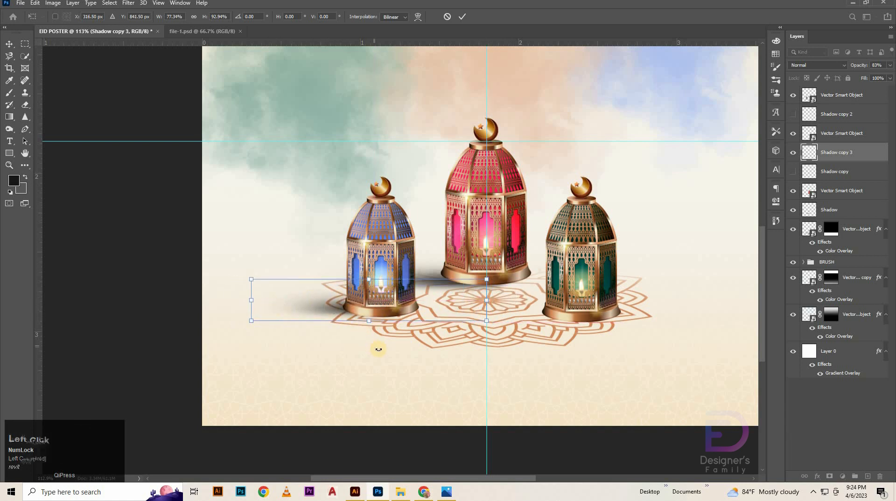
{"action": "key", "text": "Down"}
{"action": "key", "text": "Down"}
{"action": "key", "text": "Down"}
{"action": "key", "text": "Down"}
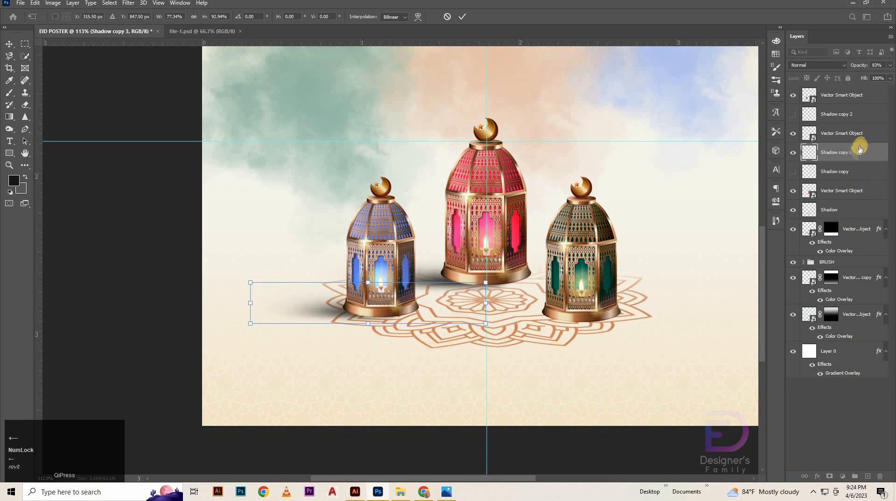
Apply the transform, duplicate Shadow copy 3 directly under the top lantern layer, and move the duplicate to the green lantern's base
{"action": "left_click", "coordinate": [856, 149]}
{"action": "key", "text": "ctrl+j"}
{"action": "left_click_drag", "start_coordinate": [856, 149], "coordinate": [868, 105]}
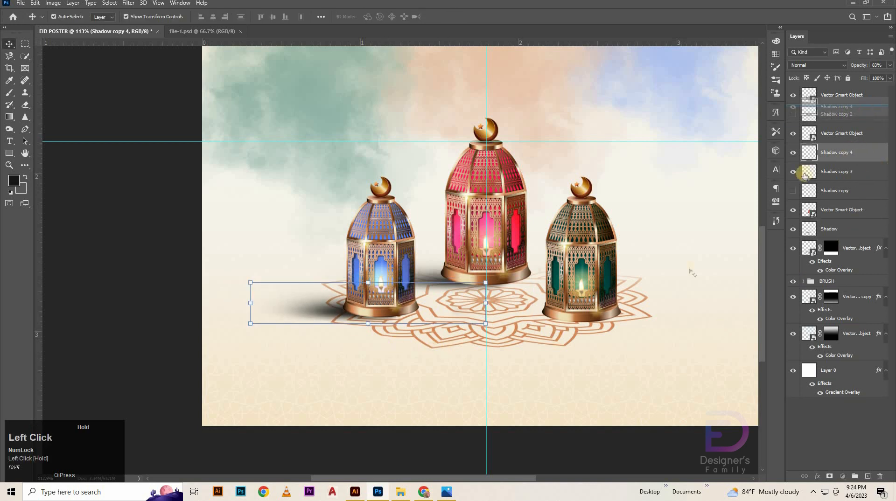
{"action": "key", "text": "ctrl+t"}
{"action": "left_click_drag", "start_coordinate": [341, 308], "coordinate": [546, 309]}
Identify the lantern layers by toggling their visibility and swap Shadow copy 3 and Shadow copy 4 so each sits beneath its own lantern
{"action": "left_click", "coordinate": [794, 99]}
{"action": "left_click", "coordinate": [793, 100]}
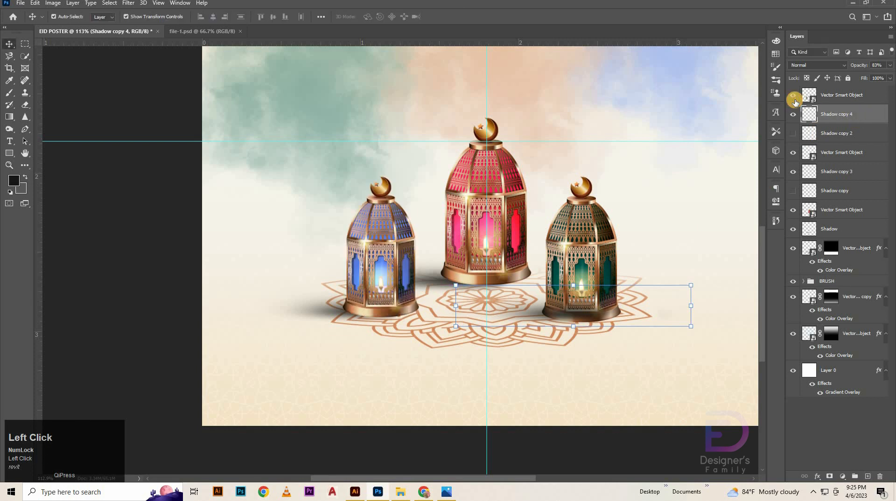
{"action": "left_click", "coordinate": [842, 114]}
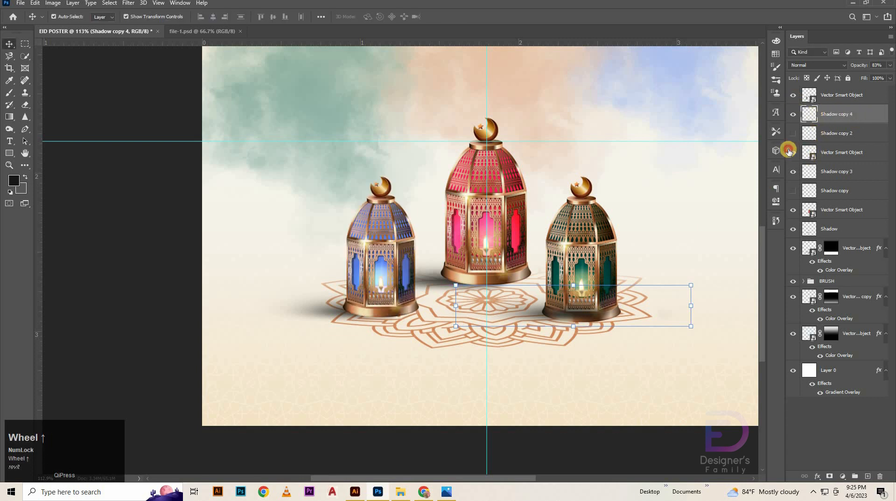
{"action": "left_click", "coordinate": [792, 150]}
{"action": "left_click", "coordinate": [792, 150]}
{"action": "left_click_drag", "start_coordinate": [856, 116], "coordinate": [844, 170]}
{"action": "left_click_drag", "start_coordinate": [845, 172], "coordinate": [876, 105]}
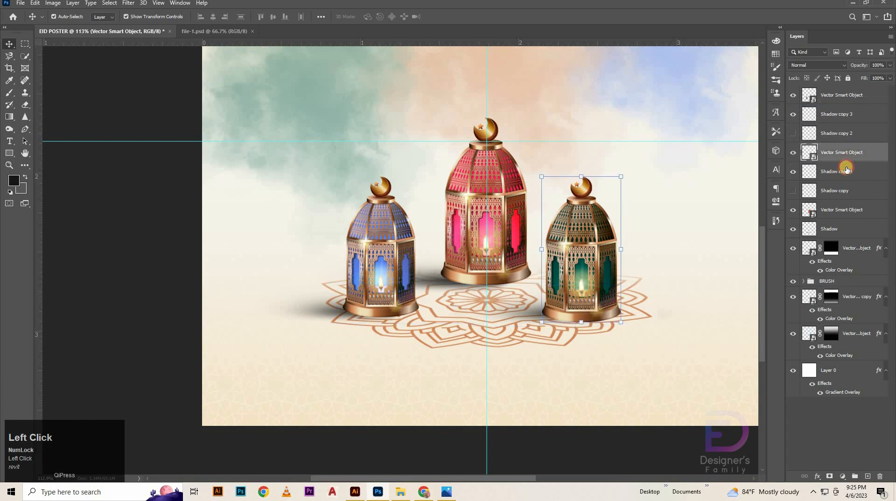
Nudge Shadow copy 4 slightly down and left so it sits under the green lantern's base
{"action": "left_click", "coordinate": [845, 172]}
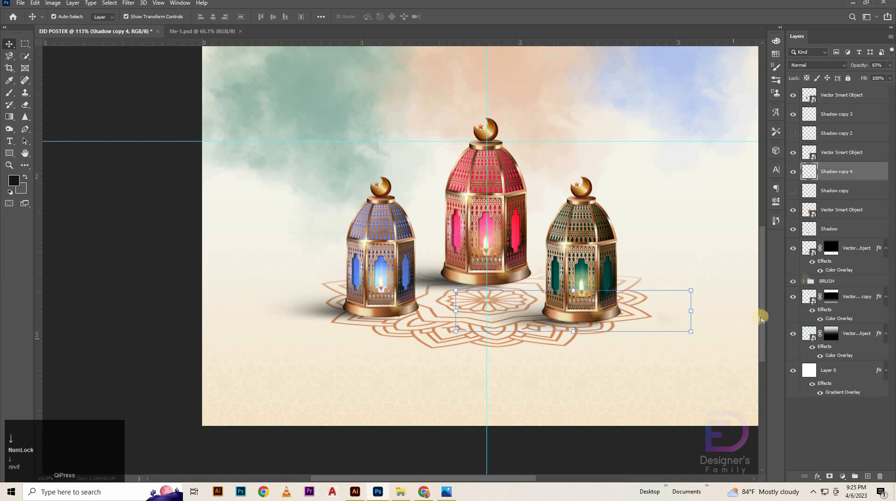
{"action": "left_click_drag", "start_coordinate": [835, 154], "coordinate": [837, 176]}
{"action": "left_click", "coordinate": [837, 176]}
{"action": "key", "text": "Down"}
{"action": "key", "text": "Down"}
{"action": "key", "text": "Down"}
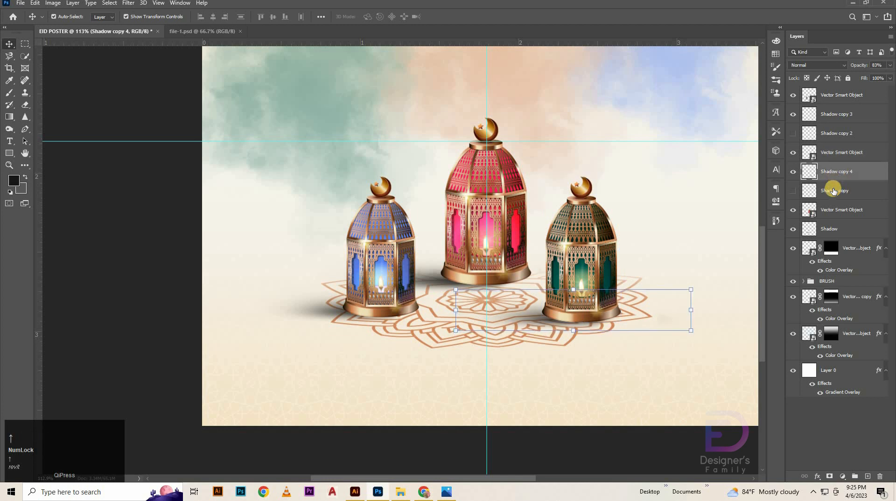
{"action": "key", "text": "Up"}
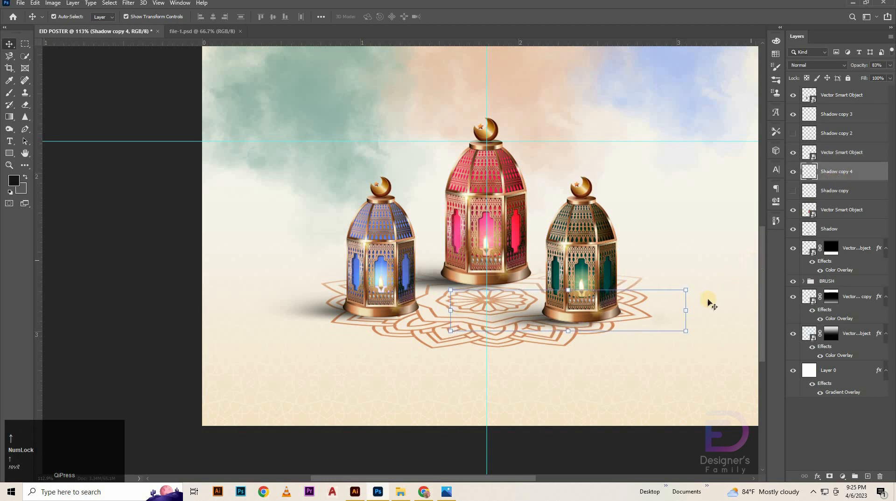
{"action": "left_click", "coordinate": [632, 450]}
{"action": "left_click_drag", "start_coordinate": [670, 314], "coordinate": [616, 316]}
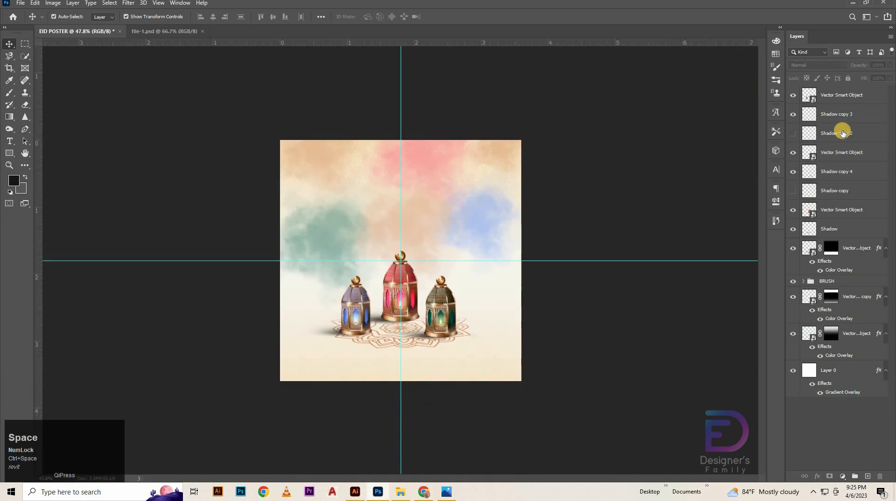
Delete the two hidden layers Shadow copy 2 and Shadow copy
{"action": "left_click", "coordinate": [842, 133]}
{"action": "key", "text": "Delete"}
{"action": "left_click", "coordinate": [835, 177]}
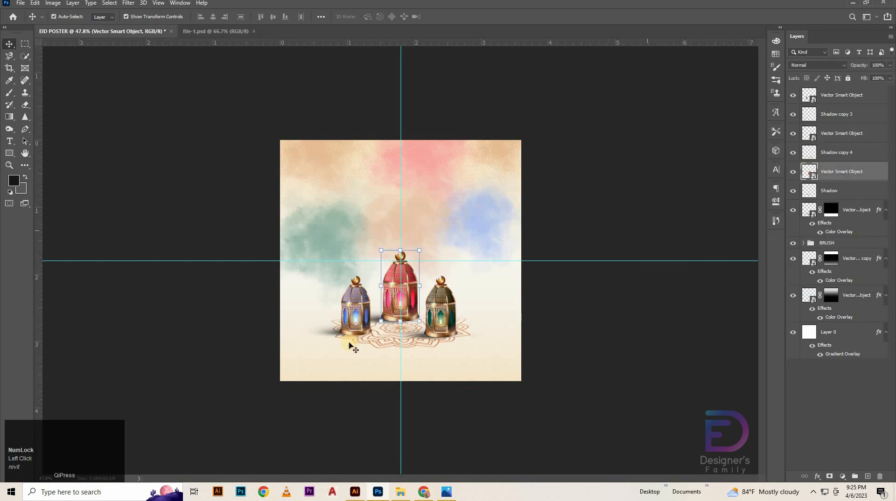
Nudge the blue lantern's shadow slightly down and right, and deselect it
{"action": "left_click", "coordinate": [332, 335]}
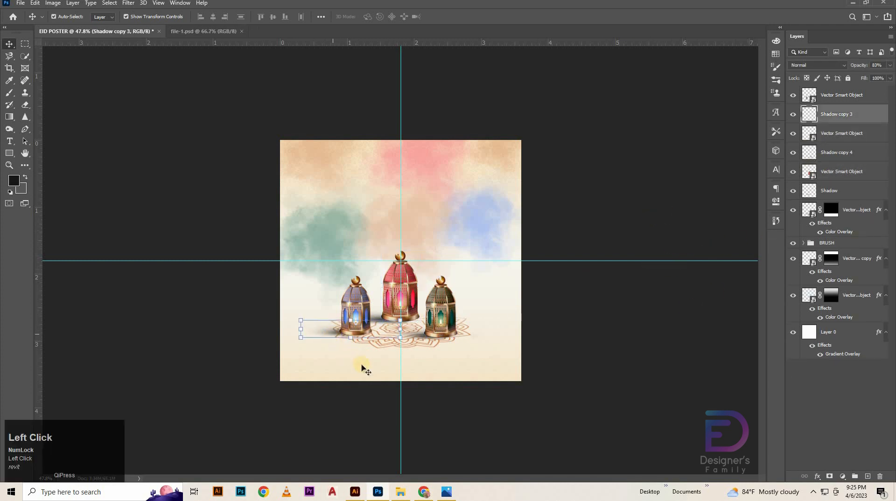
{"action": "key", "text": "Down"}
{"action": "key", "text": "Down"}
{"action": "left_click", "coordinate": [568, 337]}
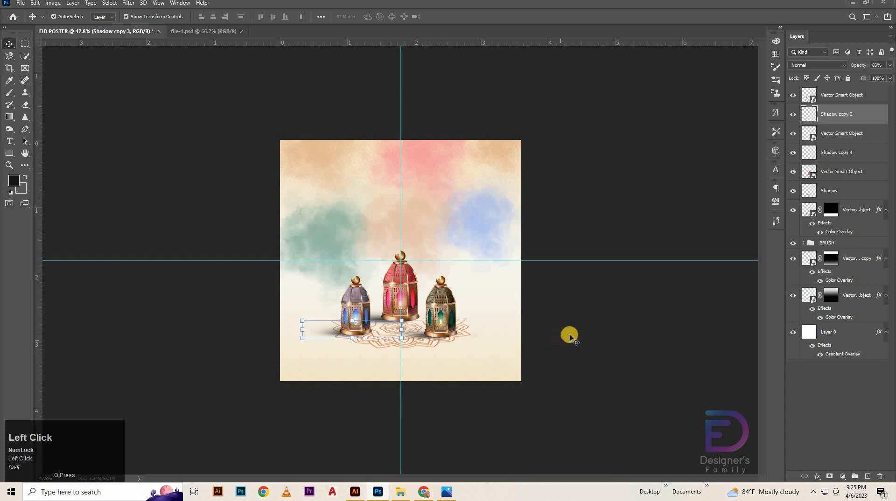
{"action": "key", "text": "ctrl+space"}
{"action": "left_click", "coordinate": [492, 387]}
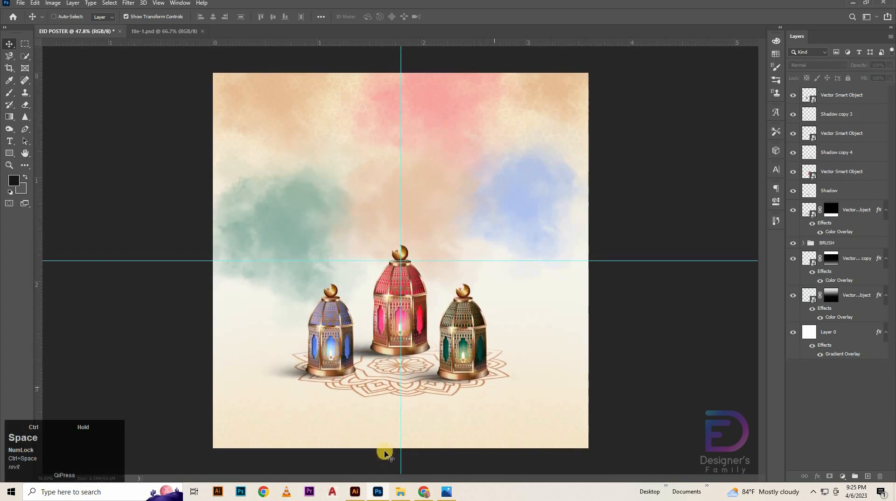
Switch to Illustrator and bring the black mosque skyline outline into the EID POSTER document across its full width
{"action": "left_click", "coordinate": [355, 492]}
{"action": "left_click", "coordinate": [321, 103]}
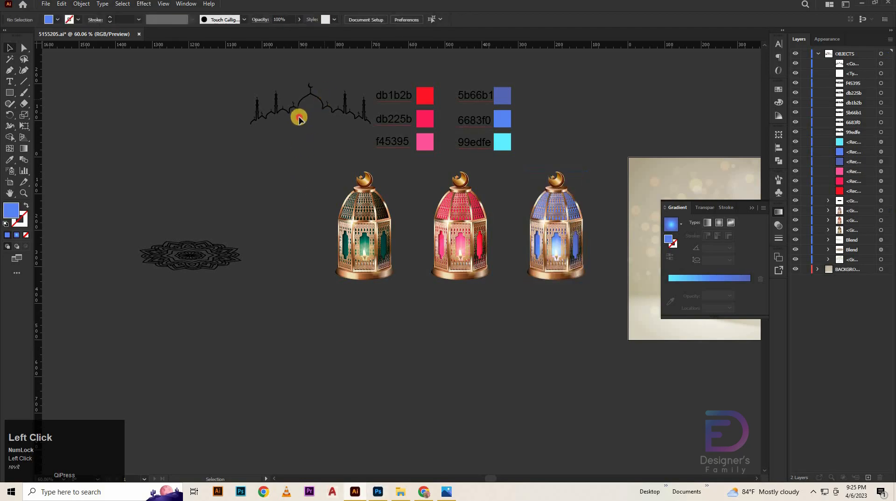
{"action": "left_click", "coordinate": [324, 103]}
{"action": "left_click_drag", "start_coordinate": [325, 105], "coordinate": [404, 232]}
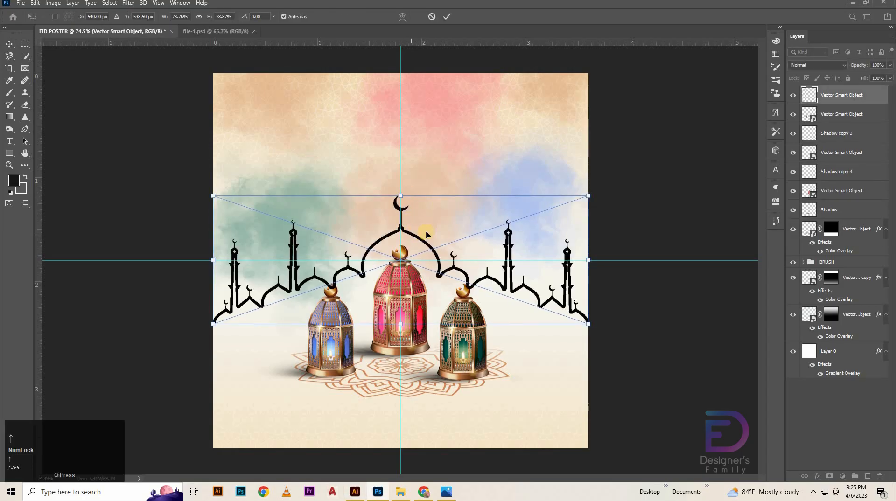
Move the mosque outline up to the poster's top edge, at Y 192.50 px
{"action": "key", "text": "shift+Up"}
{"action": "key", "text": "shift+Up"}
{"action": "key", "text": "shift+Up"}
{"action": "key", "text": "shift+Up"}
{"action": "key", "text": "shift+Up"}
{"action": "key", "text": "shift+Up"}
{"action": "key", "text": "shift+Up"}
{"action": "key", "text": "shift+Up"}
{"action": "key", "text": "shift+Up"}
{"action": "key", "text": "shift+Up"}
{"action": "key", "text": "shift+Up"}
{"action": "key", "text": "shift+Up"}
{"action": "key", "text": "shift+Up"}
{"action": "key", "text": "shift+Up"}
{"action": "key", "text": "shift+Up"}
{"action": "key", "text": "shift+Up"}
{"action": "key", "text": "shift+Up"}
{"action": "key", "text": "shift+Up"}
{"action": "key", "text": "shift+Up"}
{"action": "key", "text": "shift+Up"}
{"action": "key", "text": "shift+Up"}
{"action": "key", "text": "shift+Up"}
{"action": "key", "text": "shift+Up"}
{"action": "key", "text": "shift+Up"}
{"action": "key", "text": "shift+Up"}
{"action": "key", "text": "shift+Up"}
{"action": "key", "text": "shift+Up"}
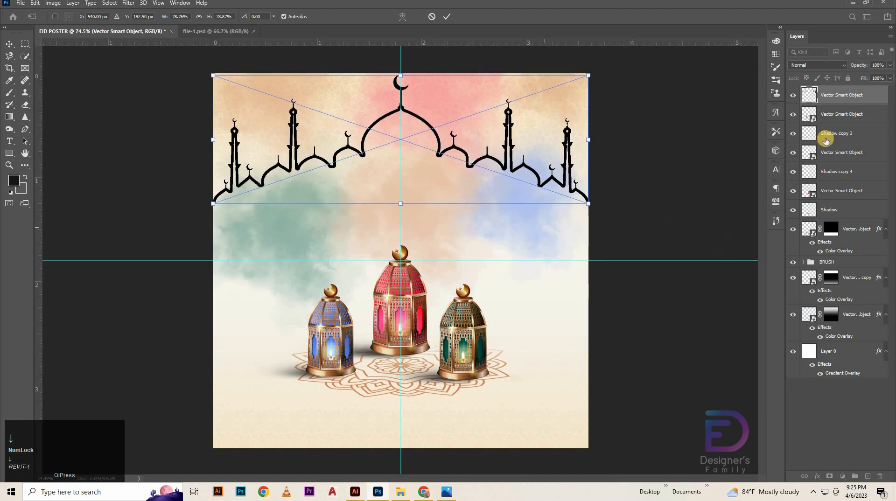
Add a Gradient Overlay to the mosque outline using the striped gold gradient preset
{"action": "double_click", "coordinate": [872, 94]}
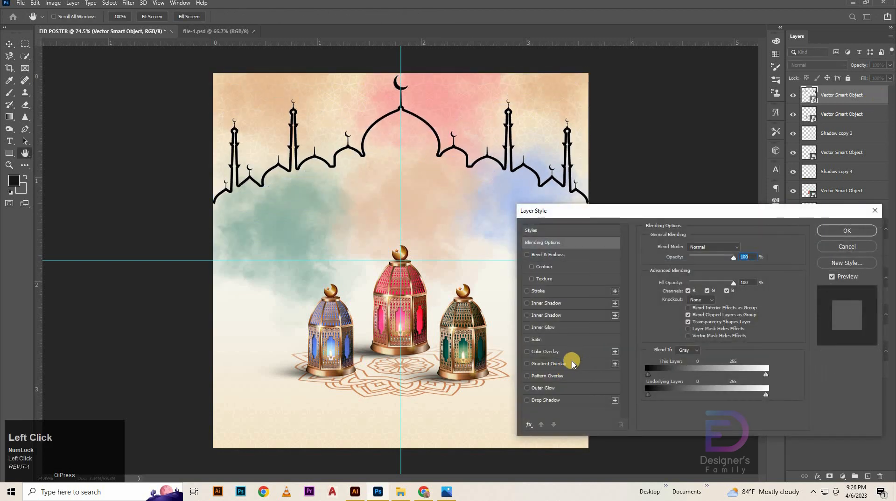
{"action": "left_click", "coordinate": [549, 361]}
{"action": "left_click", "coordinate": [697, 269]}
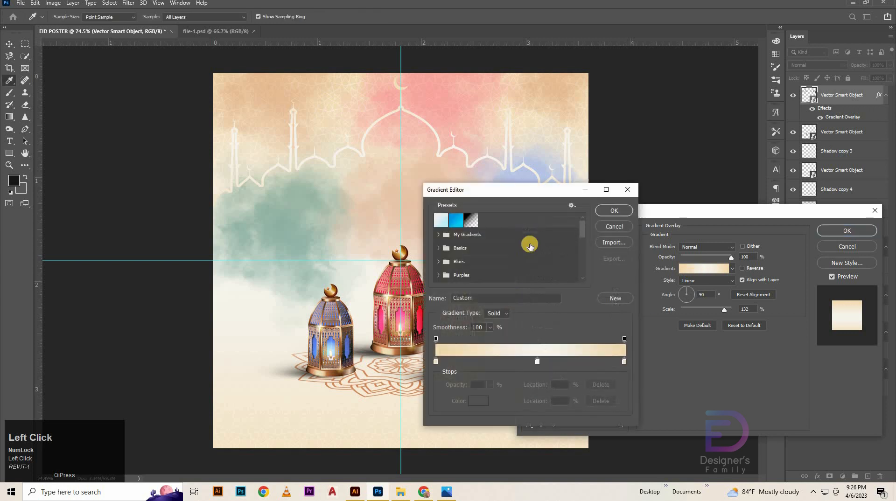
{"action": "scroll", "coordinate": [534, 240], "scroll_direction": "down", "scroll_amount": 5}
{"action": "left_click", "coordinate": [456, 276]}
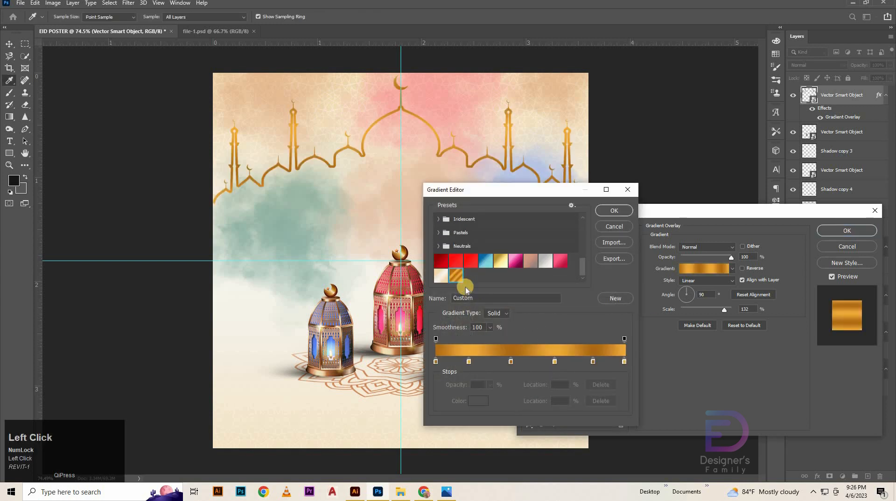
{"action": "left_click", "coordinate": [619, 211]}
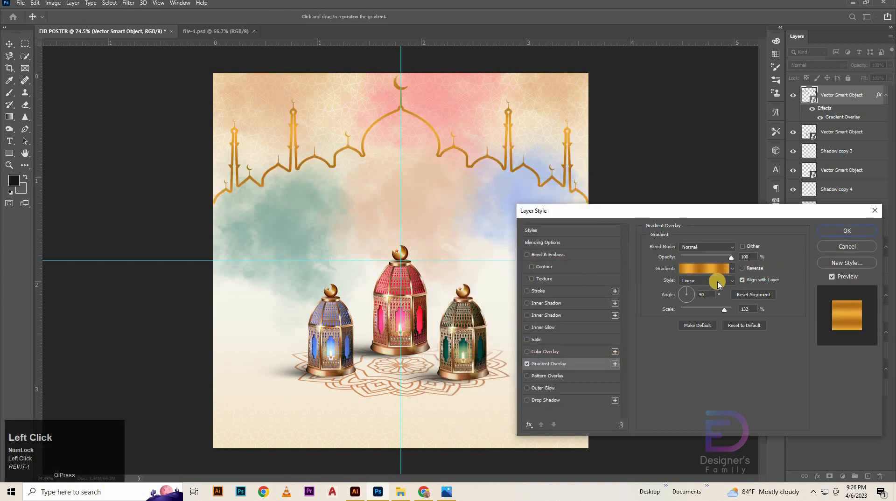
Try a gradient angle of 0° on the mosque outline's overlay, and restore it to 90°
{"action": "left_click", "coordinate": [704, 294]}
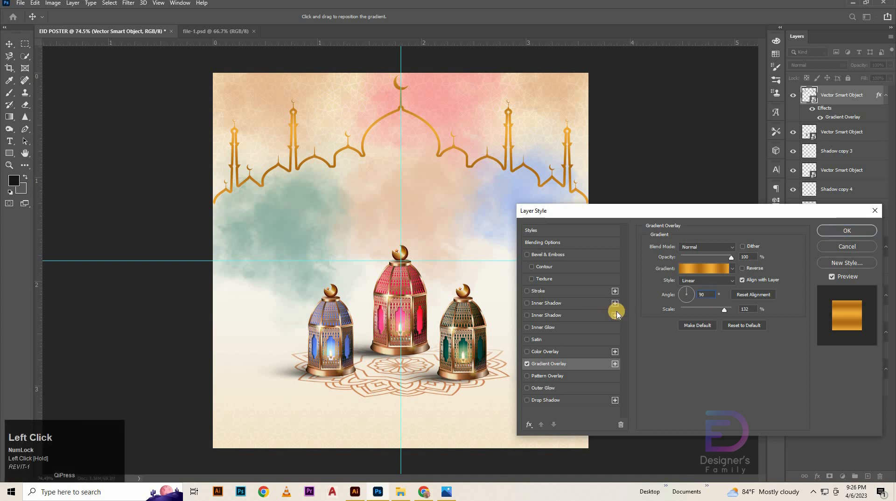
{"action": "type", "text": "0"}
{"action": "left_click", "coordinate": [571, 309]}
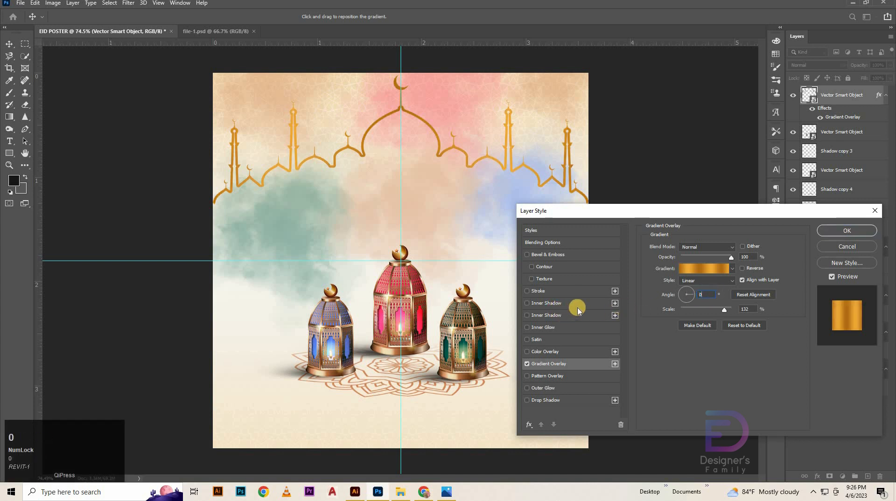
{"action": "key", "text": "ctrl+z"}
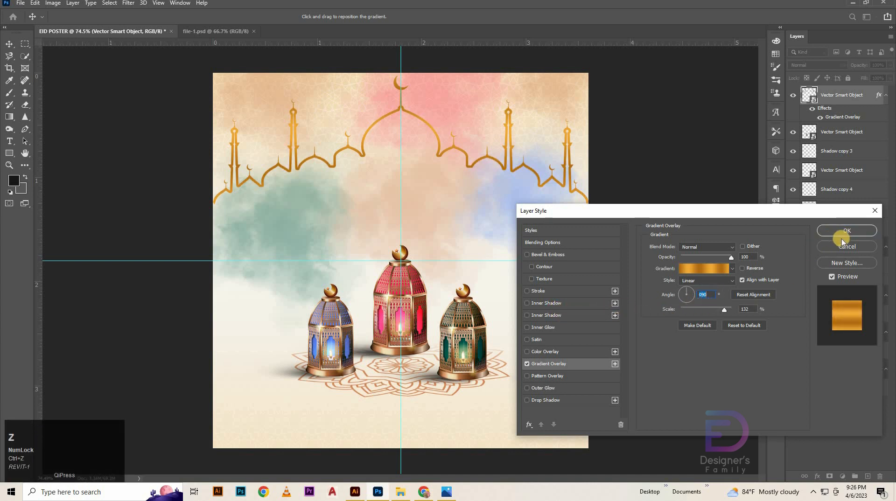
{"action": "left_click", "coordinate": [703, 294]}
{"action": "key", "text": "Left"}
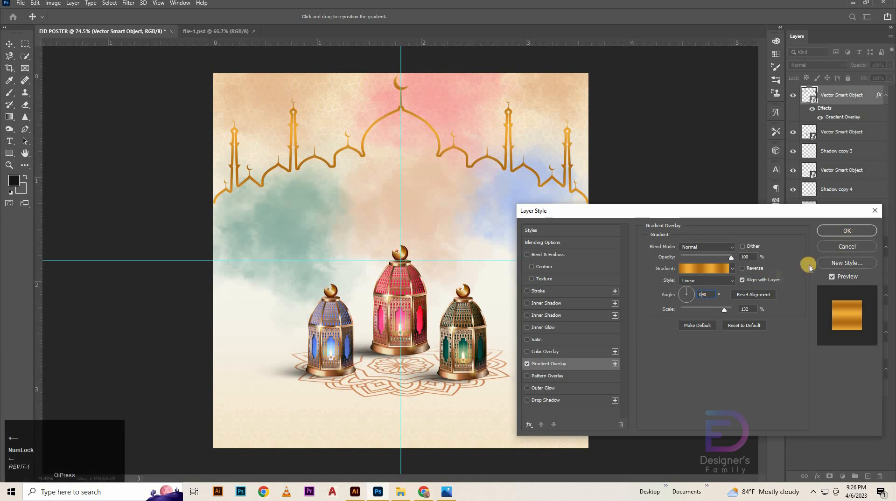
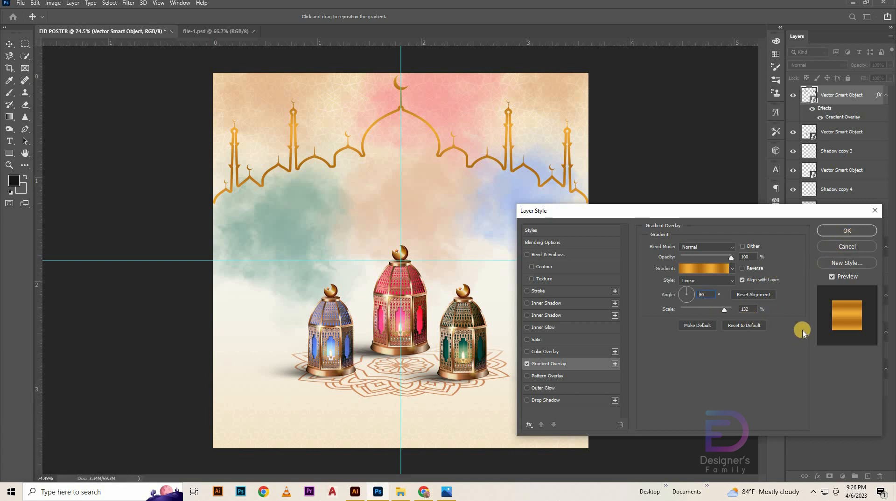
Set the mosque outline's gradient scale to 122%, apply the layer style and deselect the outline
{"action": "left_click", "coordinate": [753, 310]}
{"action": "type", "text": "122"}
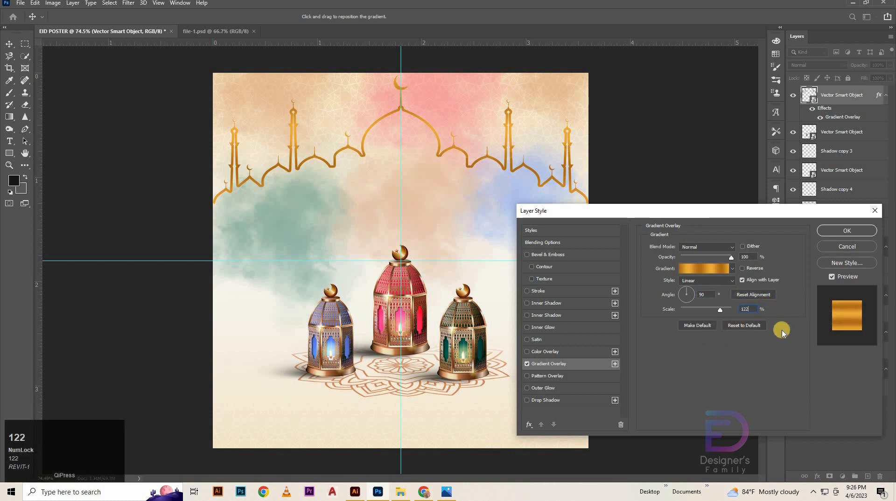
{"action": "left_click", "coordinate": [848, 231]}
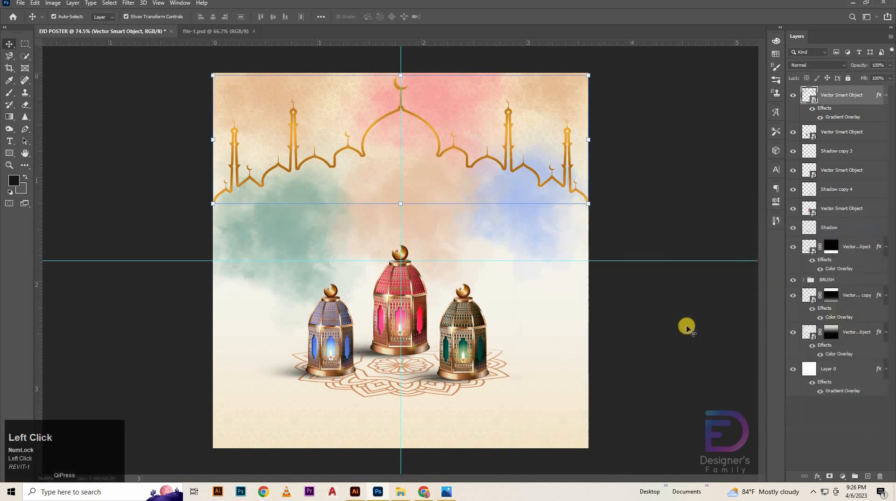
{"action": "left_click", "coordinate": [621, 240]}
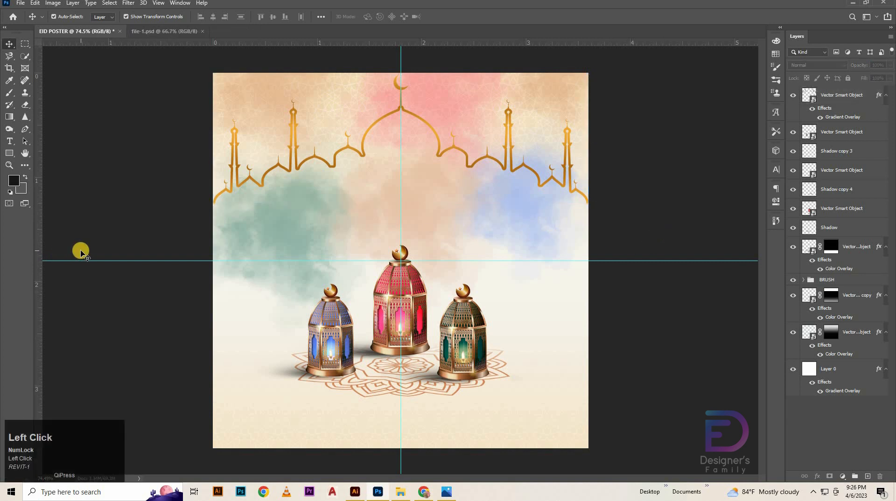
Group Layer 0 and the two masked vector layers directly above it as Background, and lock the group
{"action": "left_click", "coordinate": [873, 372]}
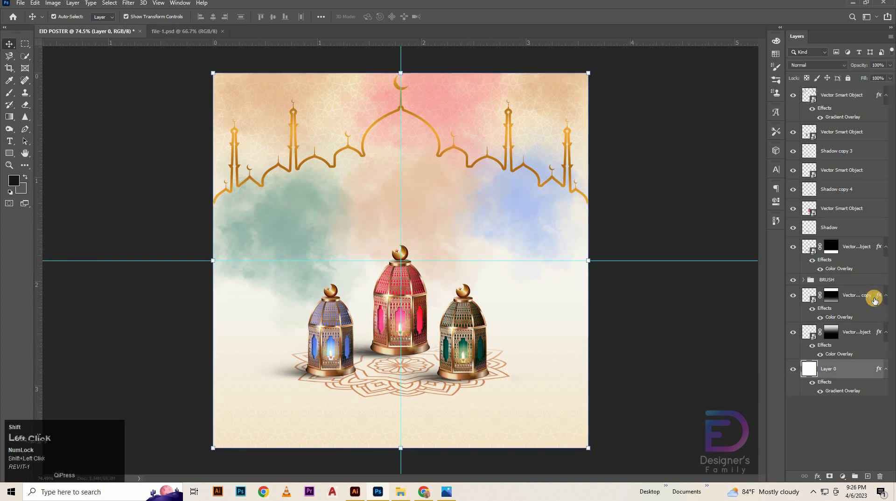
{"action": "left_click", "coordinate": [839, 295], "text": "shift"}
{"action": "key", "text": "ctrl+g"}
{"action": "double_click", "coordinate": [833, 291]}
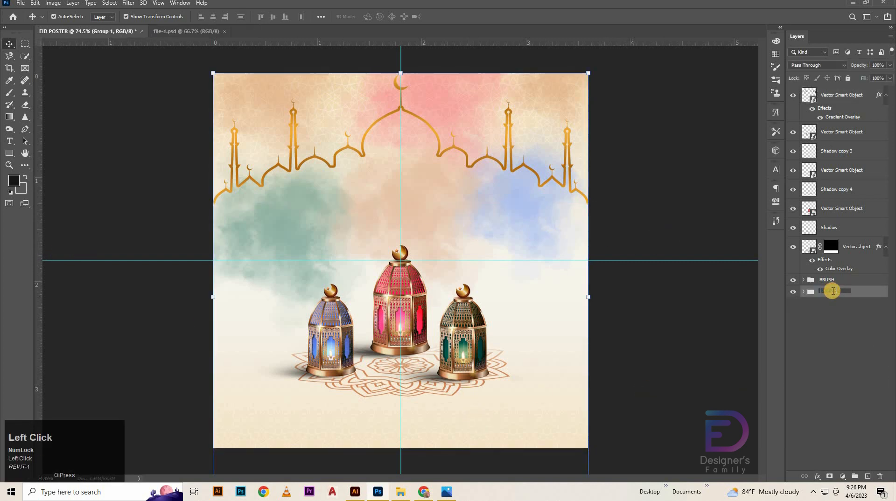
{"action": "type", "text": "Background"}
{"action": "key", "text": "Return"}
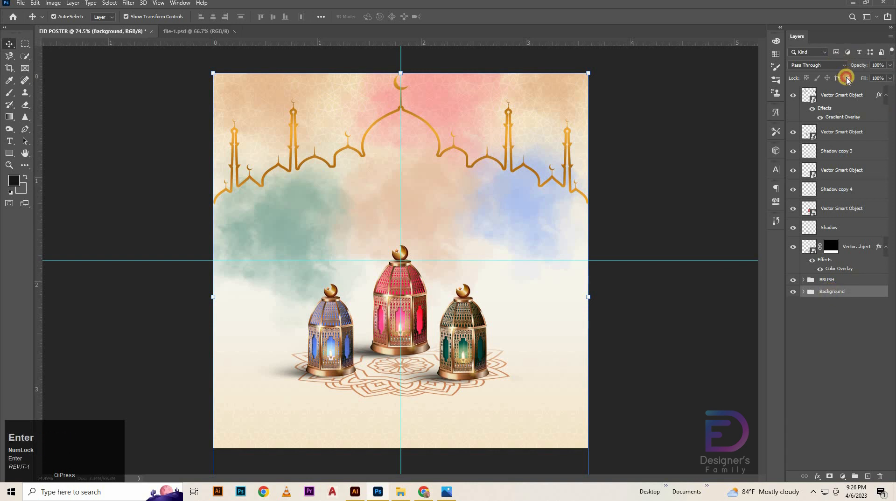
{"action": "left_click", "coordinate": [847, 78]}
Select the three lanterns with their shadows and the mandala, nudge them down and slightly right, and deselect them
{"action": "mouse_move", "coordinate": [307, 404]}
{"action": "left_mouse_down"}
{"action": "mouse_move", "coordinate": [516, 310]}
{"action": "mouse_move", "coordinate": [513, 332]}
{"action": "mouse_move", "coordinate": [580, 334]}
{"action": "left_mouse_up"}
{"action": "left_click_drag", "start_coordinate": [656, 340], "coordinate": [301, 370]}
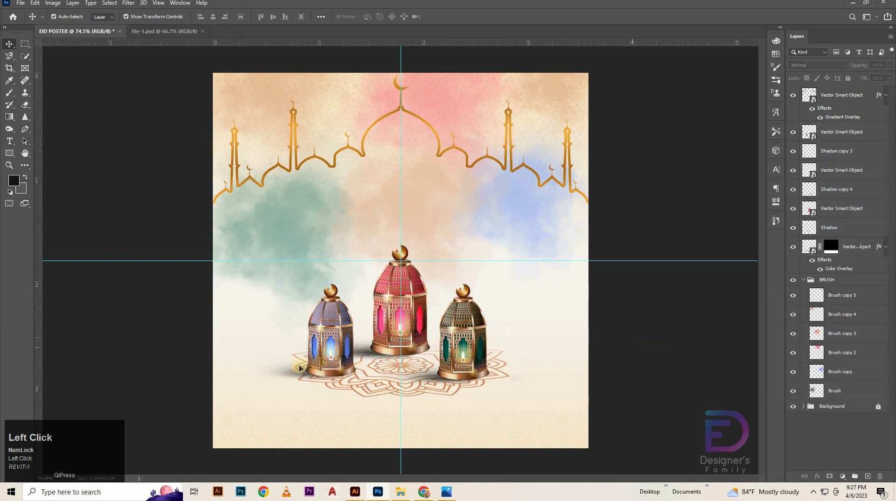
{"action": "left_click_drag", "start_coordinate": [392, 356], "coordinate": [590, 354]}
{"action": "key", "text": "Down"}
{"action": "key", "text": "Down"}
{"action": "key", "text": "Down"}
{"action": "key", "text": "Down"}
{"action": "key", "text": "Down"}
{"action": "key", "text": "Down"}
{"action": "key", "text": "Down"}
{"action": "key", "text": "Down"}
{"action": "key", "text": "Down"}
{"action": "key", "text": "Down"}
{"action": "key", "text": "Down"}
{"action": "key", "text": "Down"}
{"action": "key", "text": "Down"}
{"action": "key", "text": "Down"}
{"action": "key", "text": "Down"}
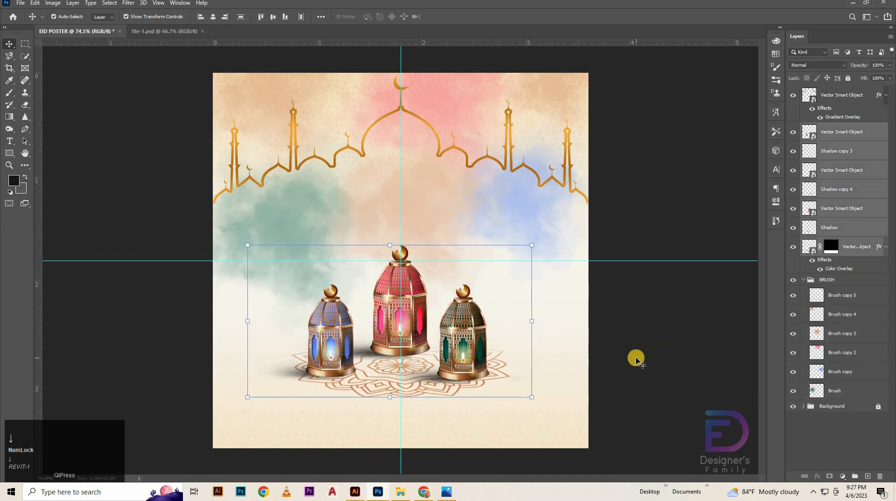
{"action": "key", "text": "Down"}
{"action": "key", "text": "Down"}
{"action": "key", "text": "Down"}
{"action": "key", "text": "Down"}
{"action": "key", "text": "Down"}
{"action": "key", "text": "Down"}
{"action": "key", "text": "Down"}
{"action": "key", "text": "Down"}
{"action": "key", "text": "Down"}
{"action": "key", "text": "Down"}
{"action": "key", "text": "Down"}
{"action": "key", "text": "Down"}
{"action": "key", "text": "Down"}
{"action": "key", "text": "Down"}
{"action": "key", "text": "Down"}
{"action": "key", "text": "Down"}
{"action": "key", "text": "Down"}
{"action": "key", "text": "Down"}
{"action": "key", "text": "Down"}
{"action": "key", "text": "Down"}
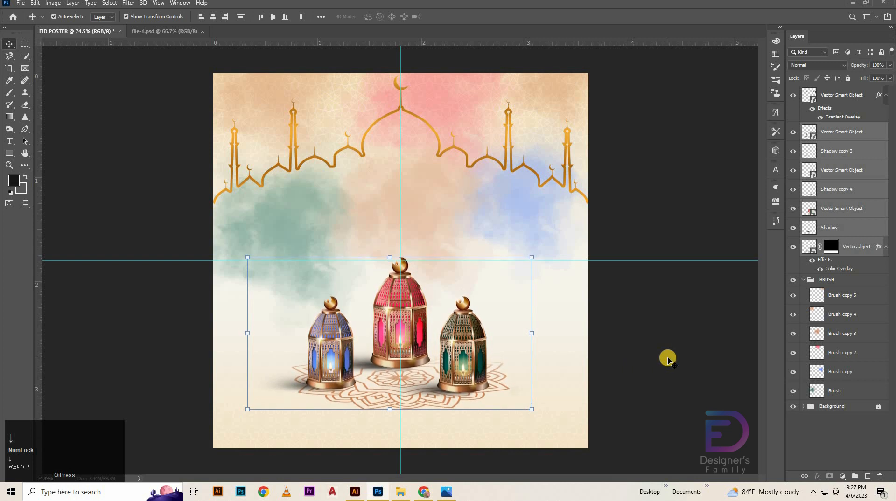
{"action": "key", "text": "Down"}
{"action": "key", "text": "Down"}
{"action": "key", "text": "Down"}
{"action": "left_click", "coordinate": [667, 359]}
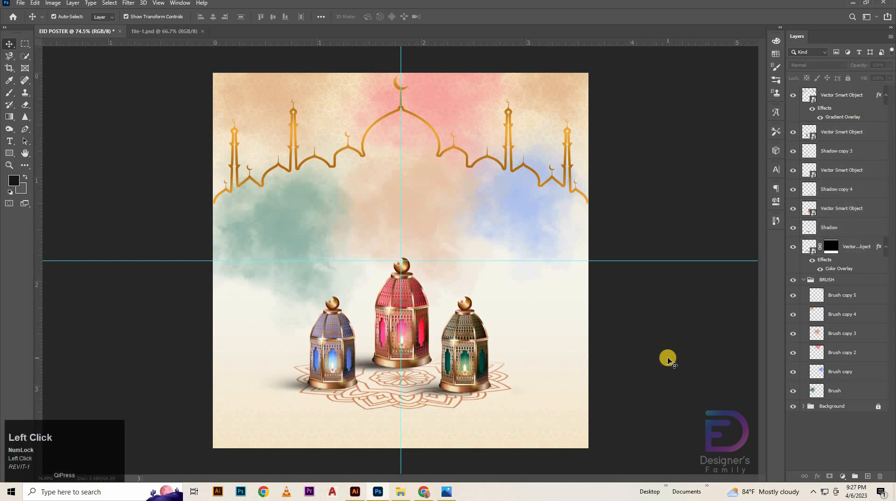
Add a text layer reading Eid below the mosque dome
{"action": "left_click", "coordinate": [858, 95]}
{"action": "left_click", "coordinate": [9, 141]}
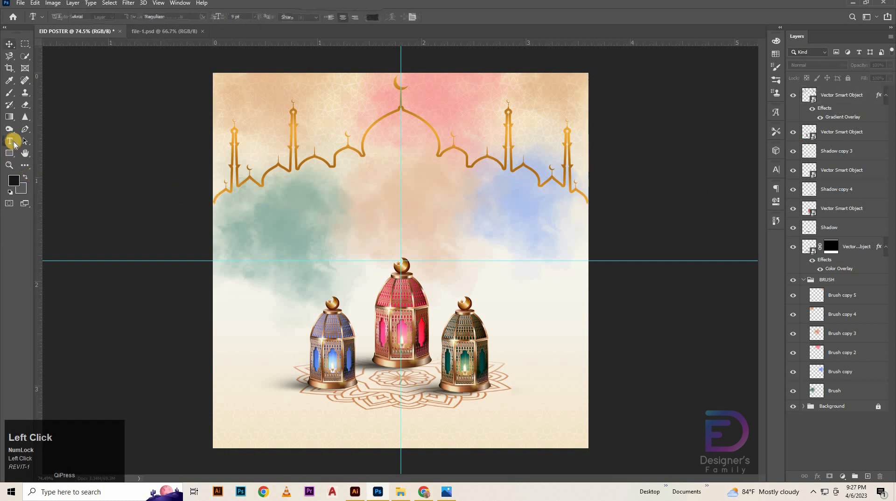
{"action": "left_click", "coordinate": [362, 190]}
{"action": "type", "text": "E"}
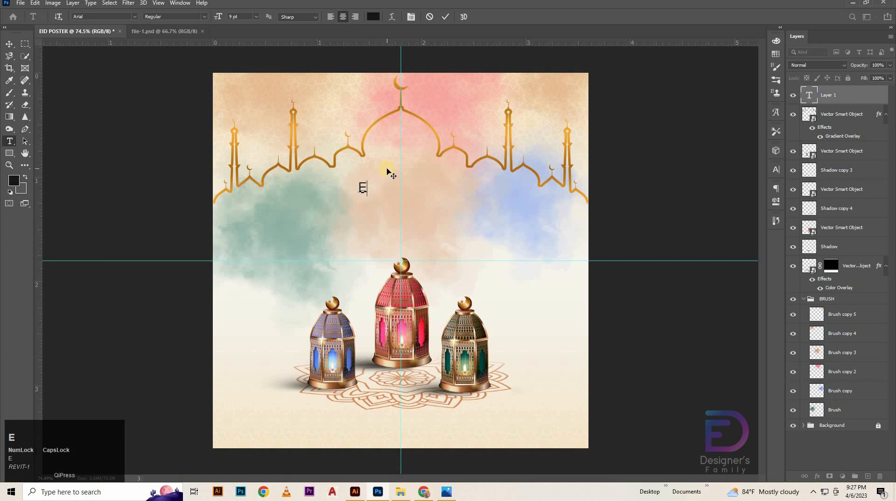
{"action": "key", "text": "Caps_Lock"}
{"action": "type", "text": "id"}
{"action": "left_click", "coordinate": [448, 19]}
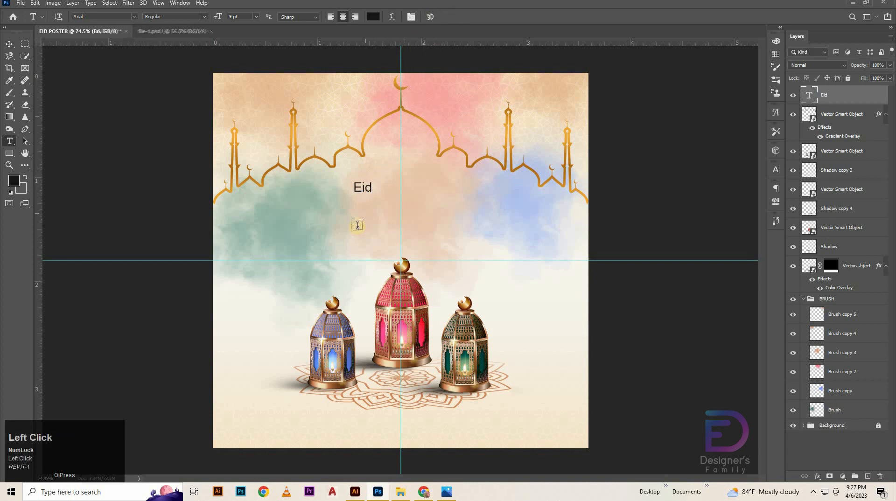
Add a separate text layer reading Mubarak just below the word Eid
{"action": "left_click", "coordinate": [369, 216]}
{"action": "key", "text": "BackSpace"}
{"action": "key", "text": "Caps_Lock"}
{"action": "type", "text": "M"}
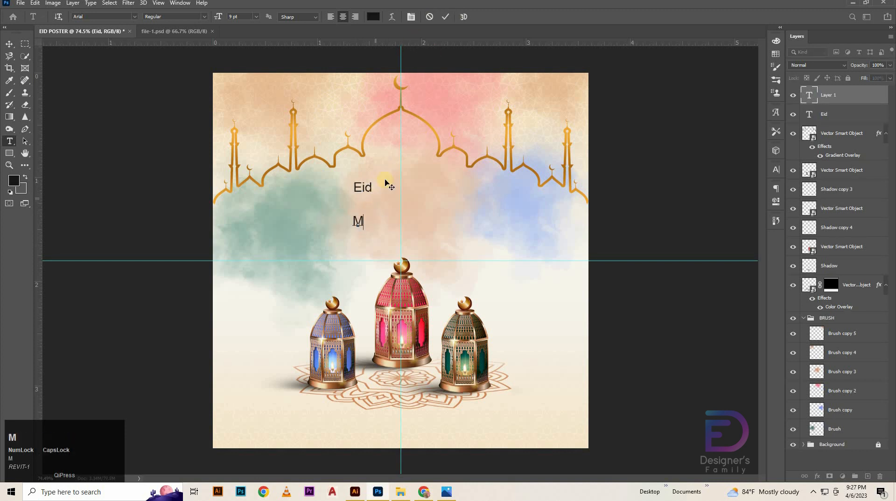
{"action": "key", "text": "Caps_Lock"}
{"action": "type", "text": "uba"}
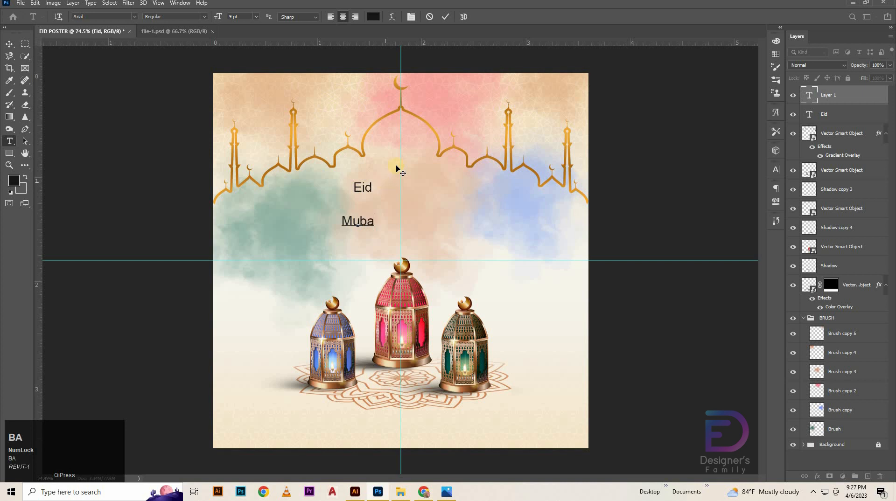
{"action": "type", "text": "rak"}
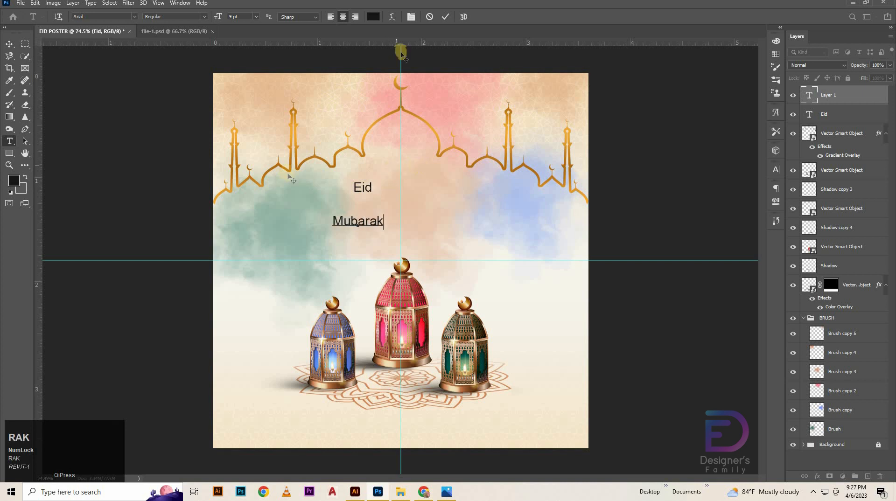
{"action": "left_click", "coordinate": [446, 17]}
Set the Eid text's font to Geruthu Regular and copy the font name
{"action": "key", "text": "v"}
{"action": "left_click", "coordinate": [363, 187]}
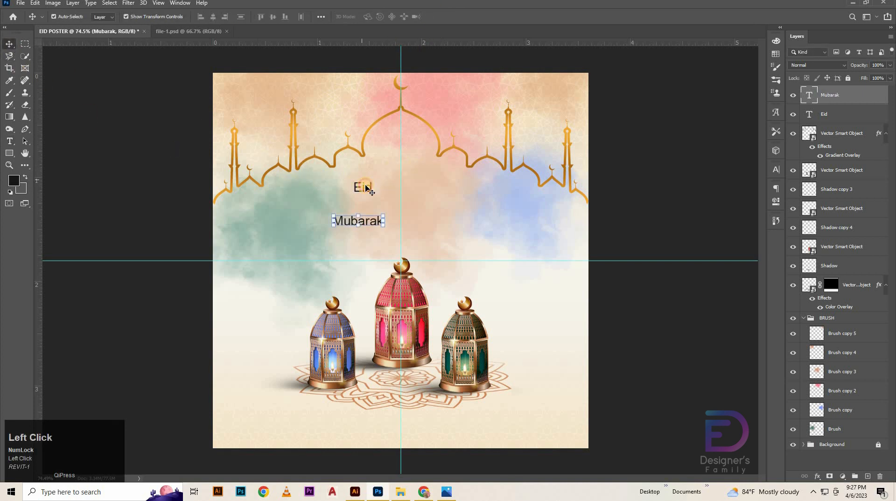
{"action": "left_click", "coordinate": [776, 169]}
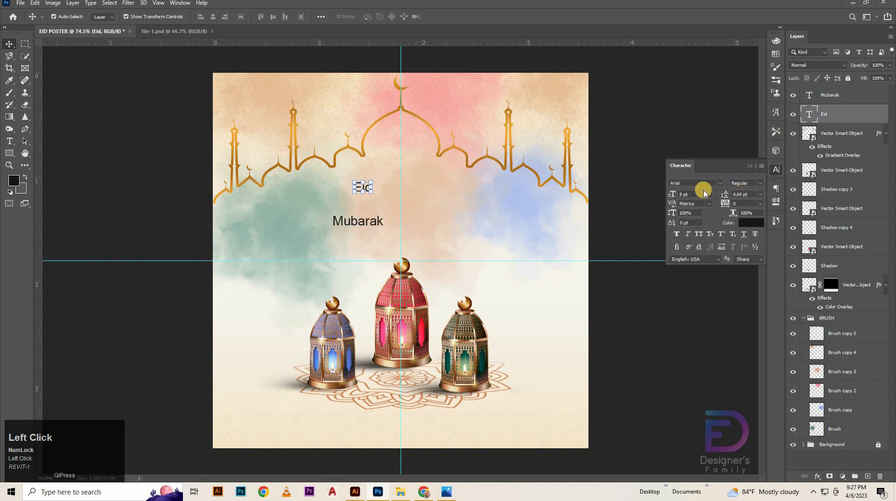
{"action": "left_click", "coordinate": [702, 185]}
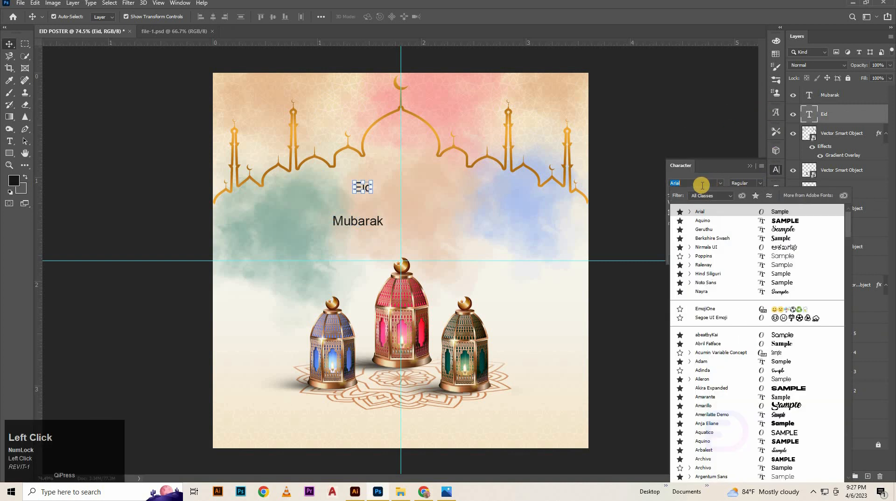
{"action": "type", "text": "geu"}
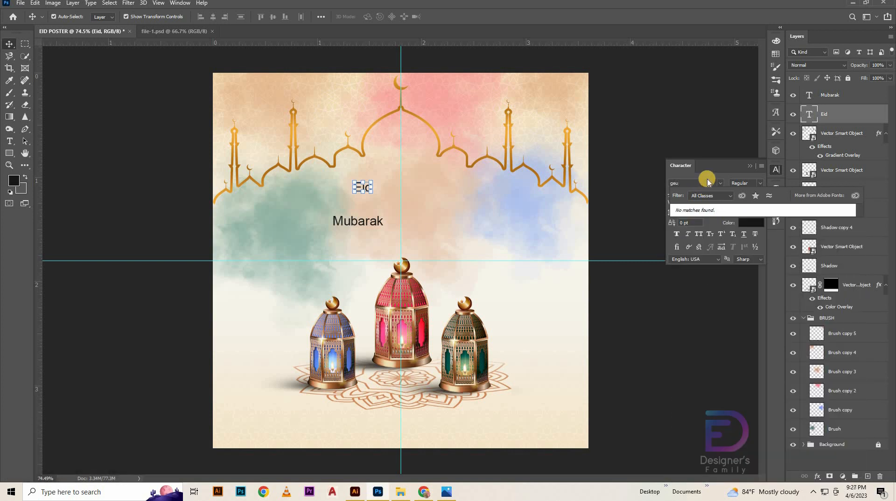
{"action": "left_click", "coordinate": [705, 181]}
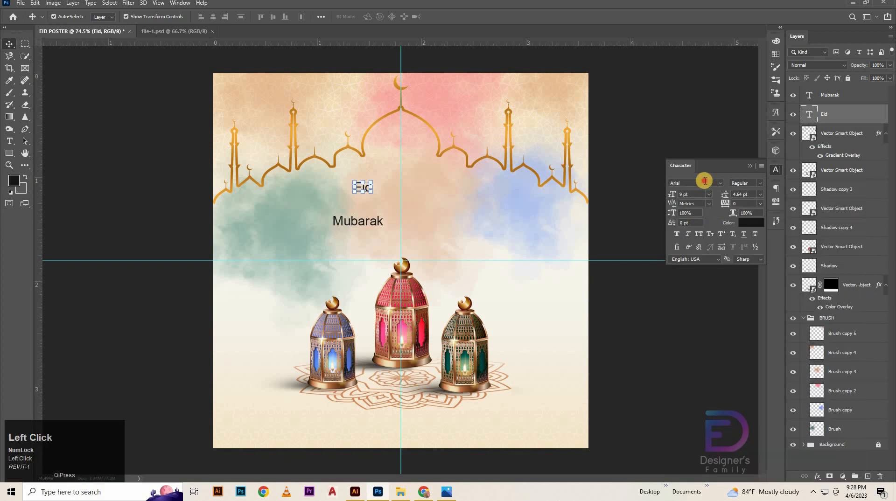
{"action": "type", "text": "ger"}
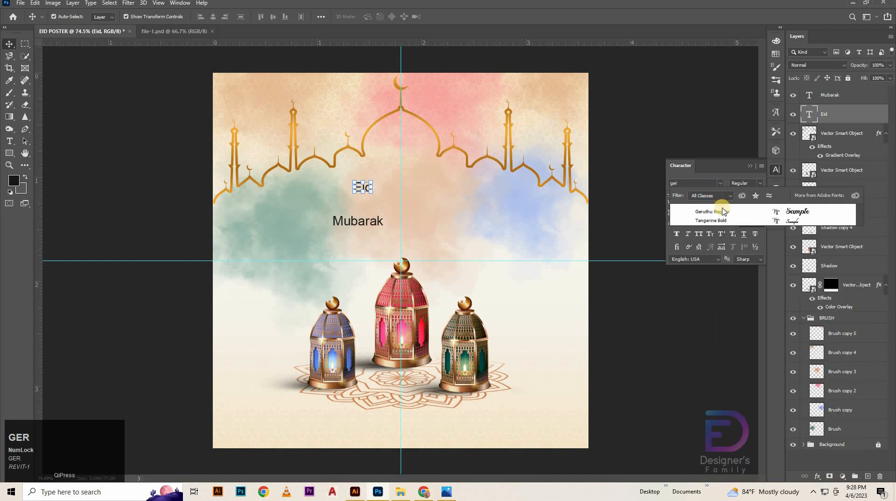
{"action": "left_click", "coordinate": [721, 207]}
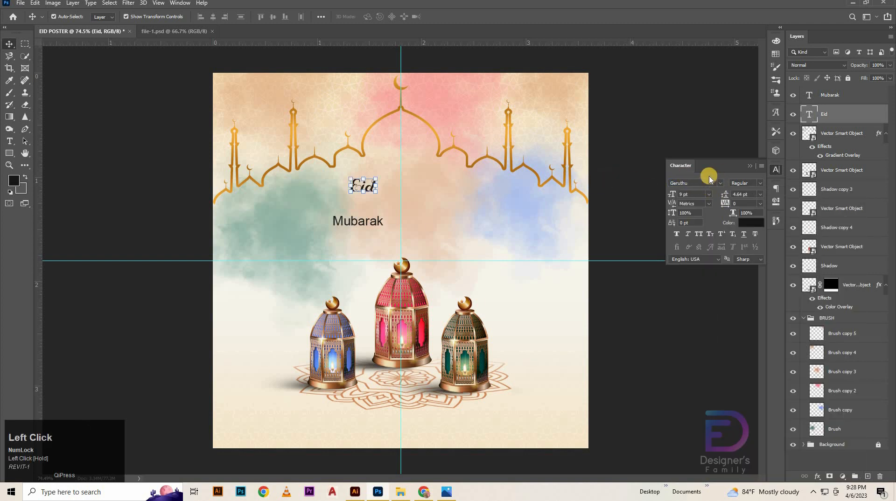
{"action": "left_click", "coordinate": [698, 182]}
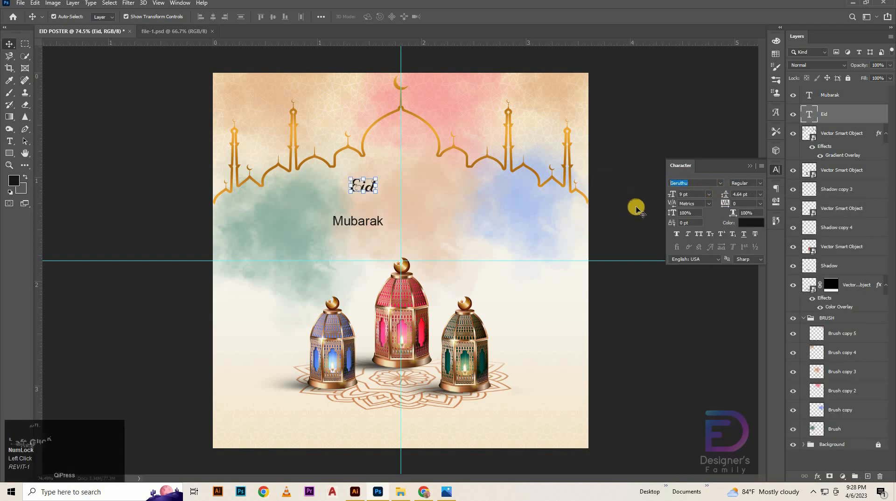
{"action": "key", "text": "ctrl+c"}
Set the Eid text's font size to 35 pt
{"action": "left_click", "coordinate": [682, 194]}
{"action": "type", "text": "3"}
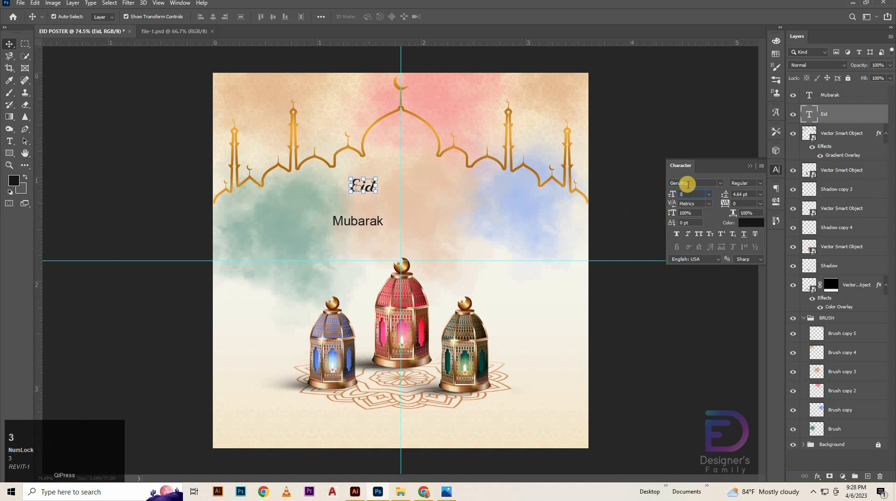
{"action": "type", "text": "5"}
{"action": "key", "text": "Return"}
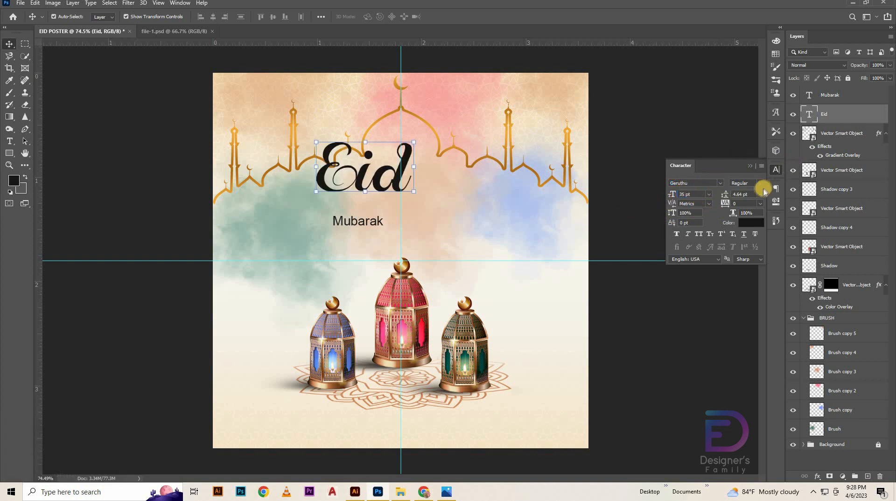
Set the Mubarak text's font to the copied Geruthu Regular and its font size to 20 pt
{"action": "left_click", "coordinate": [373, 220]}
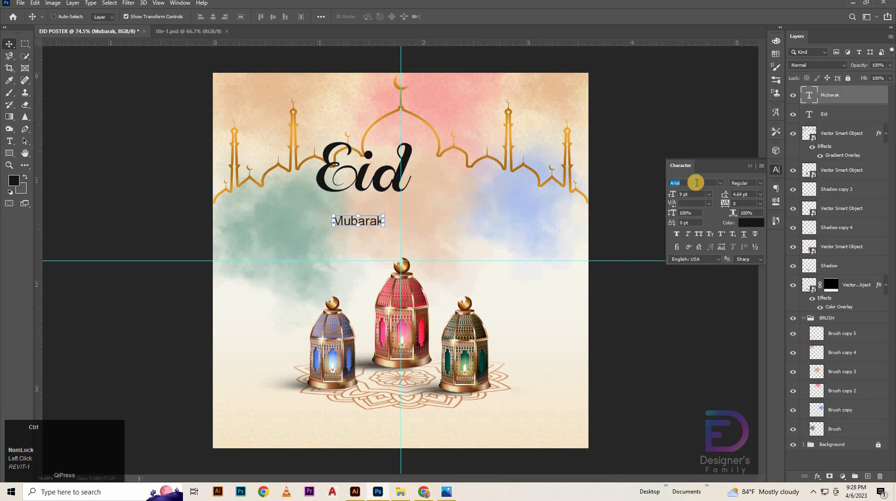
{"action": "key", "text": "ctrl+v"}
{"action": "key", "text": "Return"}
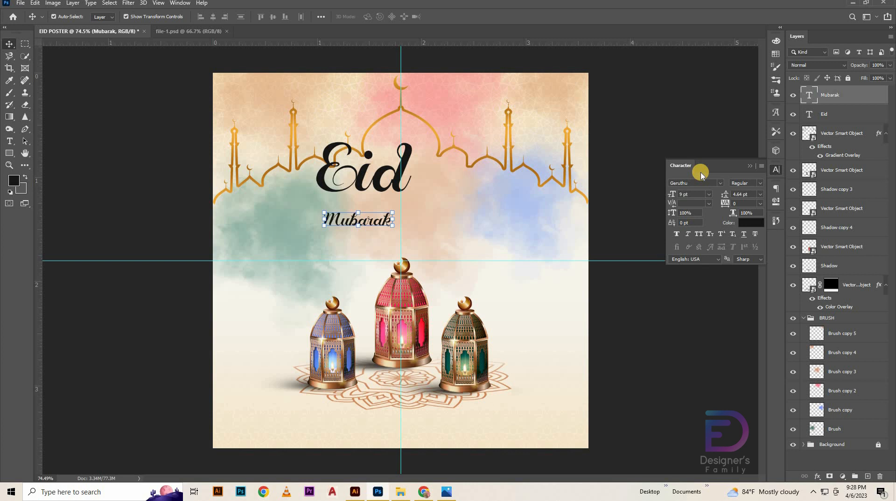
{"action": "left_click_drag", "start_coordinate": [672, 194], "coordinate": [600, 224]}
{"action": "type", "text": "2"}
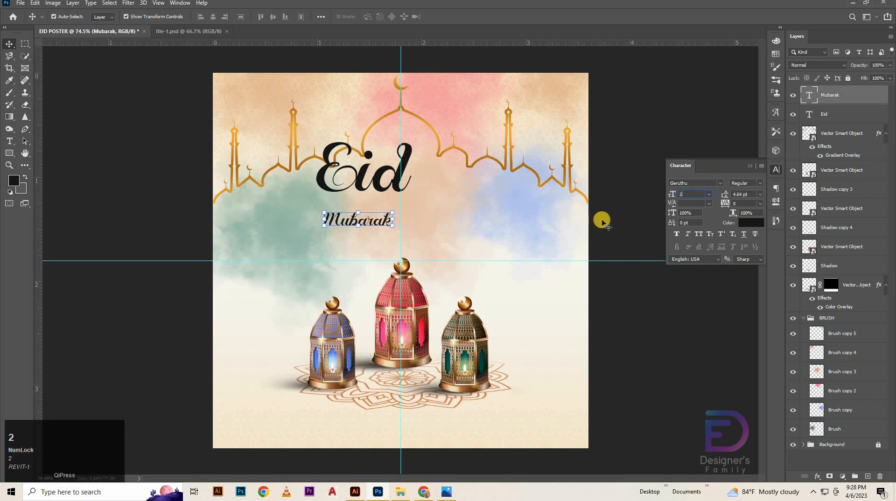
{"action": "type", "text": "0"}
{"action": "key", "text": "Return"}
Select the Eid and Mubarak text layers together and align their horizontal centers
{"action": "left_click", "coordinate": [351, 208]}
{"action": "left_click", "coordinate": [381, 190]}
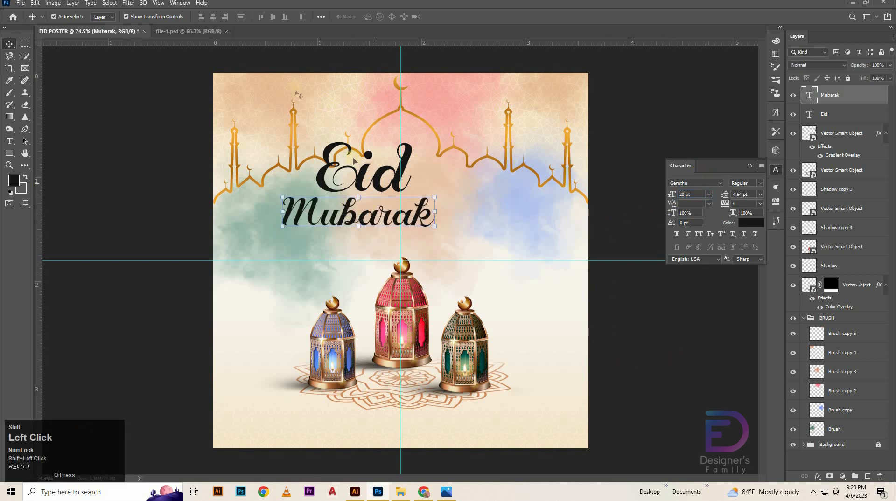
{"action": "left_click", "coordinate": [376, 185], "text": "shift"}
{"action": "left_click", "coordinate": [213, 17]}
Move the two texts together so they are centered on the vertical guide below the mosque dome
{"action": "left_click_drag", "start_coordinate": [380, 179], "coordinate": [417, 187]}
{"action": "key", "text": "Right"}
{"action": "key", "text": "Right"}
{"action": "key", "text": "Right"}
{"action": "key", "text": "Right"}
{"action": "key", "text": "Right"}
{"action": "key", "text": "Right"}
{"action": "key", "text": "Right"}
{"action": "key", "text": "Right"}
{"action": "key", "text": "Right"}
{"action": "key", "text": "Right"}
{"action": "key", "text": "Right"}
{"action": "key", "text": "Right"}
{"action": "key", "text": "Right"}
{"action": "key", "text": "Right"}
{"action": "key", "text": "Right"}
{"action": "key", "text": "Left"}
{"action": "key", "text": "Left"}
{"action": "key", "text": "Left"}
{"action": "key", "text": "Left"}
{"action": "key", "text": "Left"}
{"action": "key", "text": "Left"}
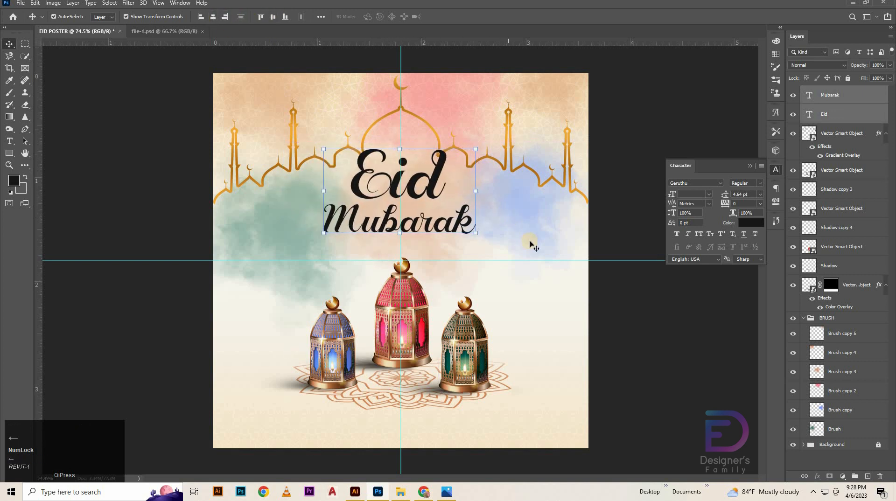
{"action": "key", "text": "Down"}
{"action": "key", "text": "Down"}
{"action": "key", "text": "Down"}
{"action": "key", "text": "Down"}
{"action": "key", "text": "Down"}
{"action": "key", "text": "Down"}
{"action": "key", "text": "Down"}
{"action": "key", "text": "Down"}
{"action": "key", "text": "Down"}
{"action": "key", "text": "Down"}
{"action": "key", "text": "Down"}
{"action": "key", "text": "Down"}
{"action": "key", "text": "Down"}
{"action": "key", "text": "Down"}
{"action": "key", "text": "Down"}
{"action": "key", "text": "Down"}
{"action": "key", "text": "Down"}
{"action": "key", "text": "Down"}
{"action": "key", "text": "Down"}
{"action": "key", "text": "Down"}
{"action": "key", "text": "Down"}
{"action": "key", "text": "Down"}
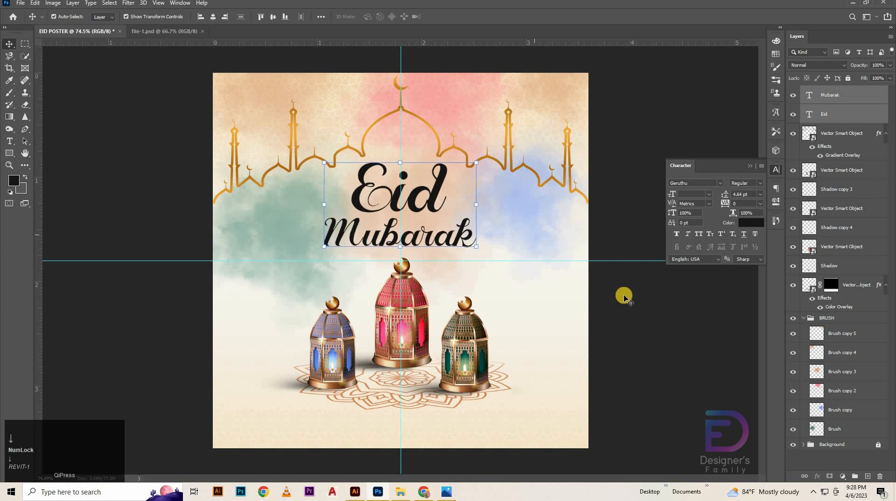
{"action": "key", "text": "Down"}
{"action": "key", "text": "Down"}
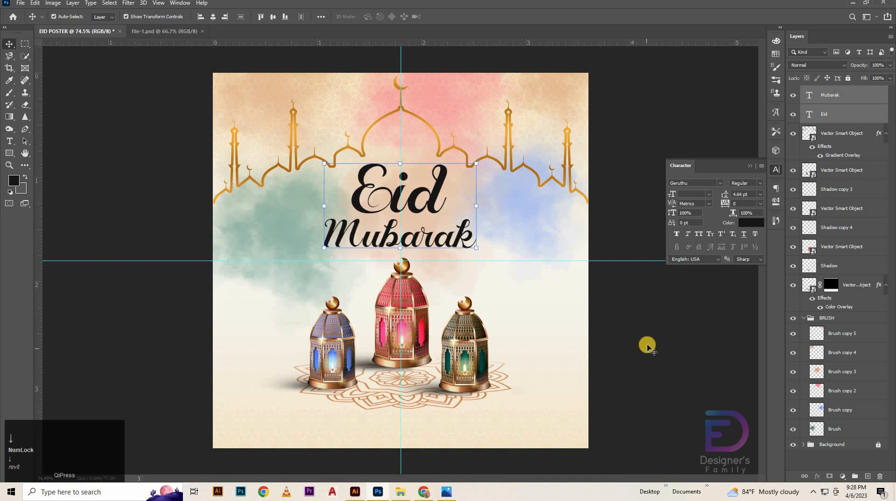
Scale the two texts down to about 92% and fine-tune their height between the dome and the middle lantern
{"action": "left_click_drag", "start_coordinate": [400, 247], "coordinate": [400, 241]}
{"action": "key", "text": "Down"}
{"action": "key", "text": "Down"}
{"action": "key", "text": "Down"}
{"action": "key", "text": "Down"}
{"action": "key", "text": "Down"}
{"action": "key", "text": "Down"}
{"action": "key", "text": "Down"}
{"action": "key", "text": "Down"}
{"action": "key", "text": "Down"}
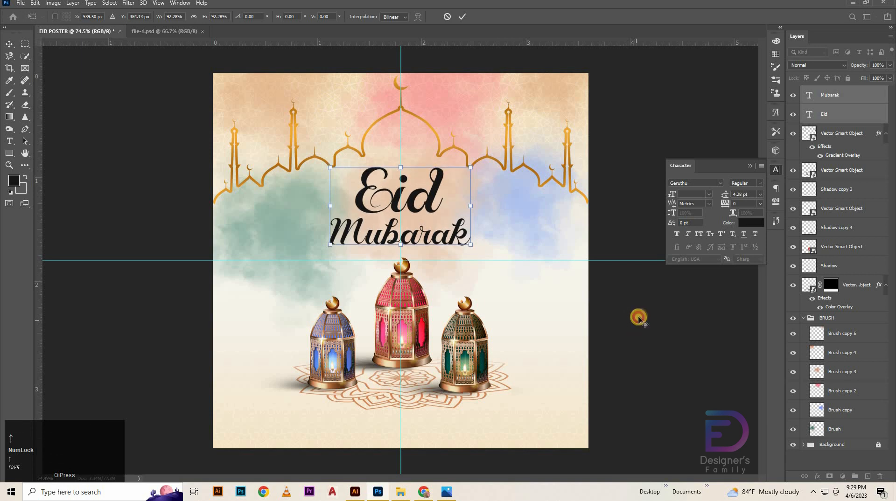
{"action": "double_click", "coordinate": [645, 312]}
Apply the golden linear Gradient Overlay to the Eid text with its angle set to 0 degrees
{"action": "left_click", "coordinate": [846, 111]}
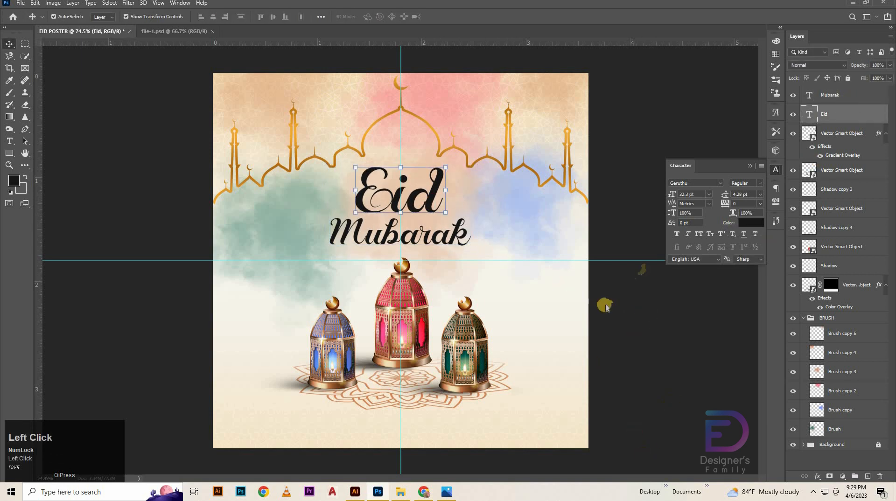
{"action": "left_click", "coordinate": [545, 363]}
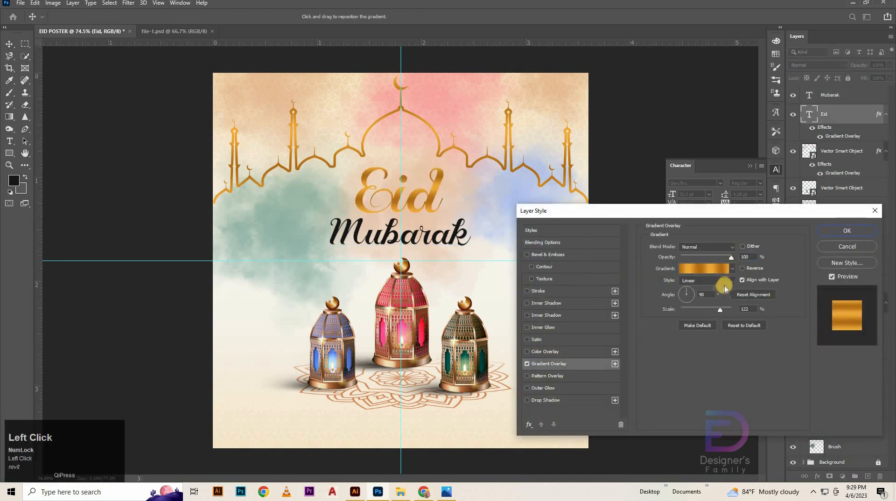
{"action": "double_click", "coordinate": [706, 294]}
{"action": "type", "text": "0"}
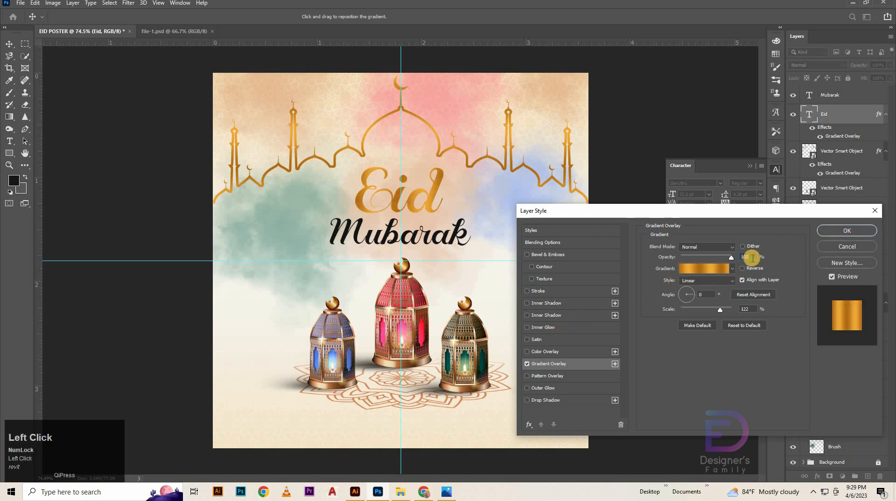
{"action": "left_click", "coordinate": [828, 228]}
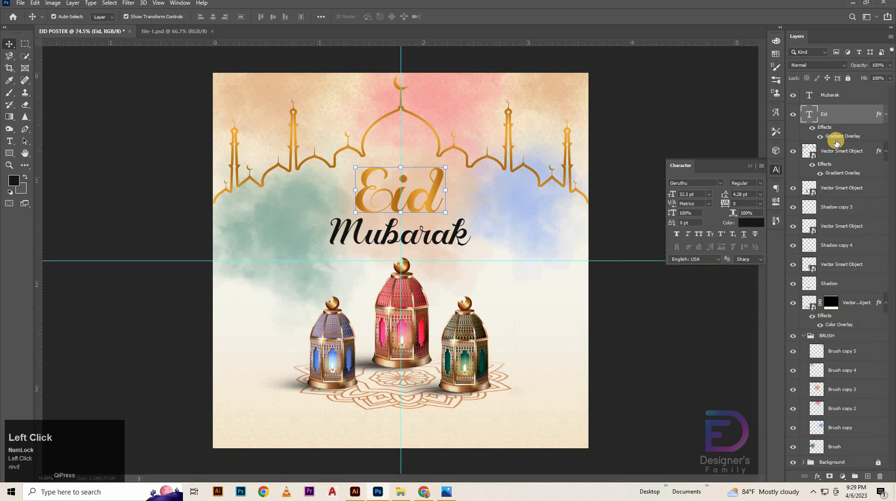
Apply the same golden Gradient Overlay to the Mubarak text and deselect the layer
{"action": "left_click", "coordinate": [858, 96]}
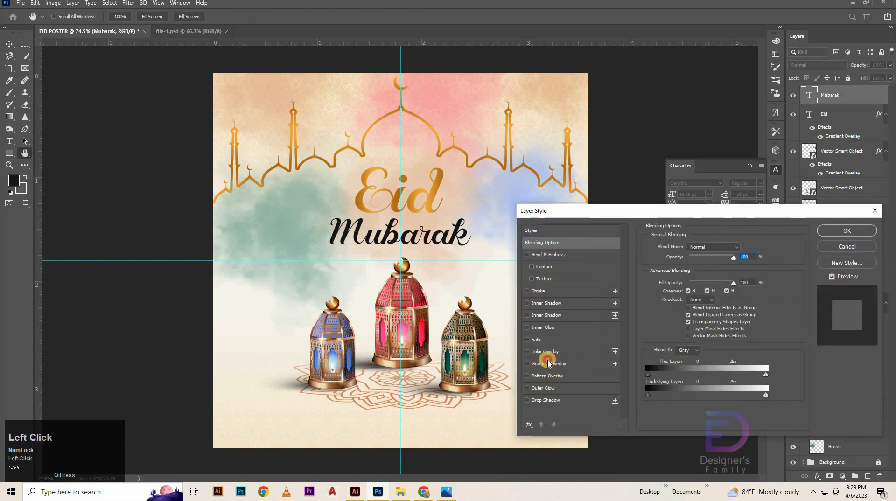
{"action": "left_click", "coordinate": [545, 363]}
{"action": "left_click", "coordinate": [829, 228]}
{"action": "left_click", "coordinate": [664, 331]}
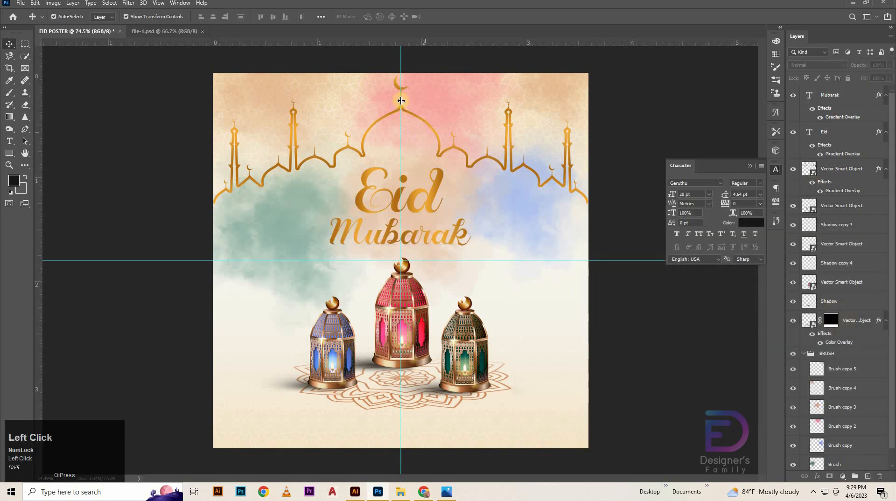
{"action": "left_click_drag", "start_coordinate": [400, 101], "coordinate": [8, 76]}
{"action": "key", "text": "ctrl+z"}
{"action": "key", "text": "ctrl+z"}
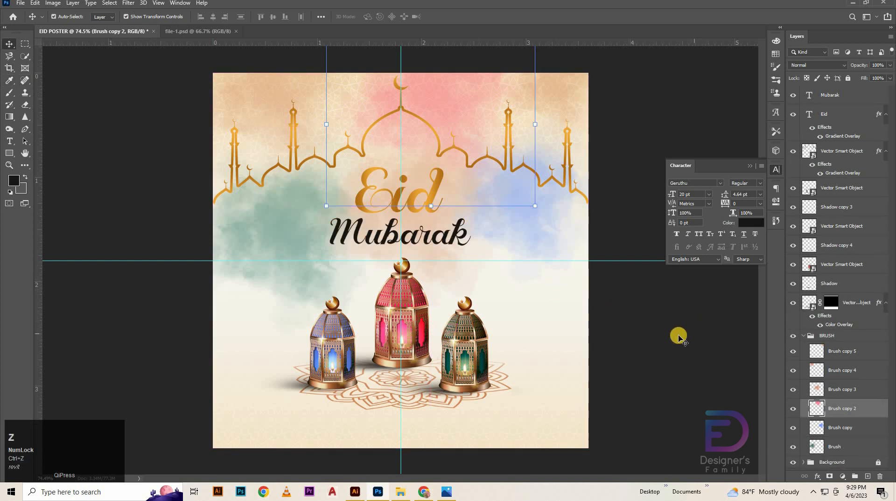
{"action": "left_click", "coordinate": [685, 328]}
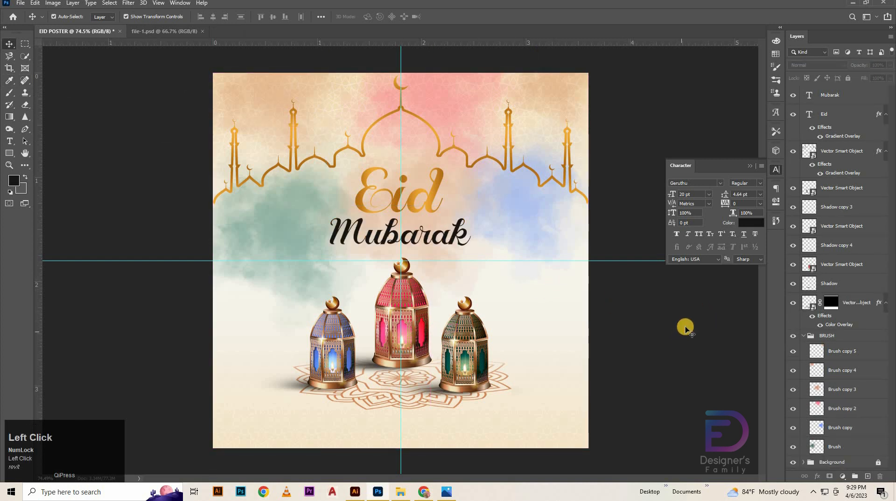
{"action": "left_click", "coordinate": [776, 219]}
{"action": "left_click", "coordinate": [704, 457]}
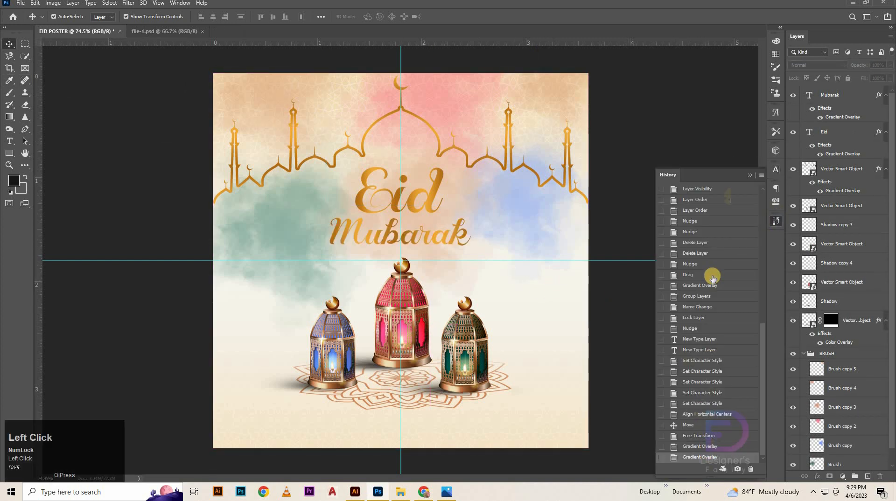
{"action": "left_click", "coordinate": [750, 177]}
{"action": "left_click", "coordinate": [837, 101]}
{"action": "left_click", "coordinate": [716, 202]}
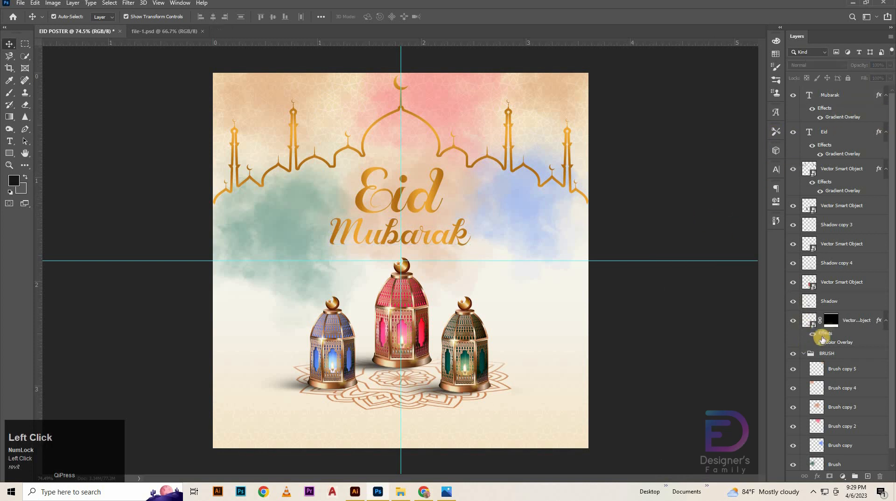
Group the three lantern layers with their shadow layers and collapse the BRUSH group
{"action": "left_click", "coordinate": [830, 171]}
{"action": "left_click", "coordinate": [828, 209]}
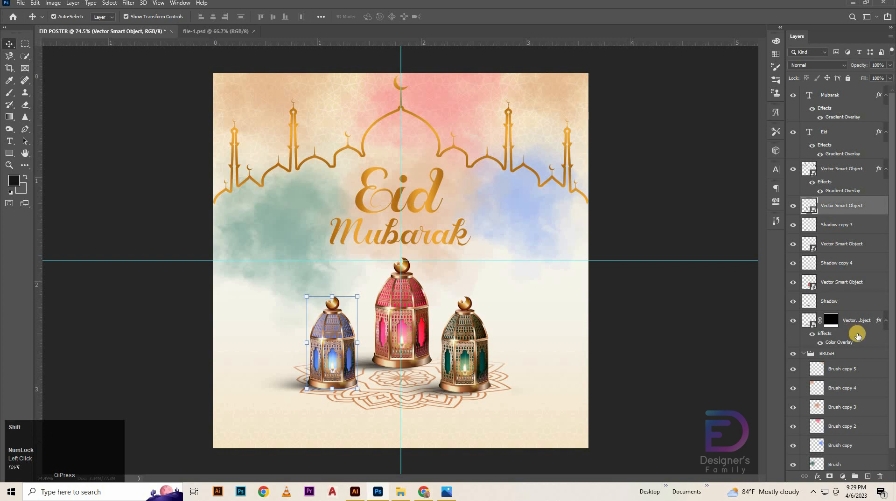
{"action": "left_click", "coordinate": [856, 302], "text": "shift"}
{"action": "key", "text": "ctrl+g"}
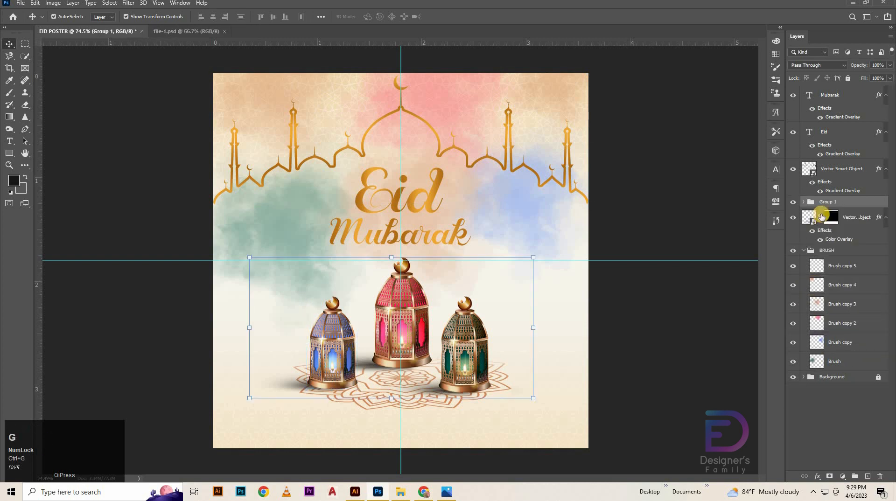
{"action": "left_click", "coordinate": [803, 251]}
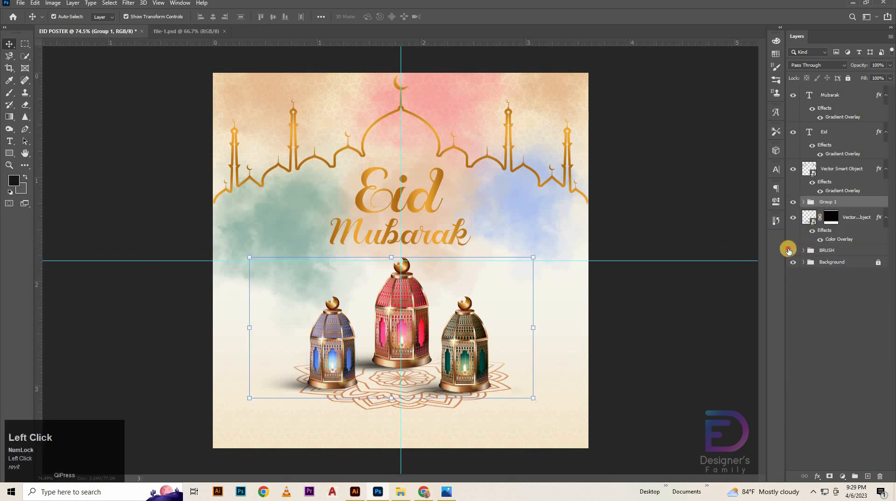
Toggle the BRUSH group's visibility off and on, and remove the vertical center guide
{"action": "left_click", "coordinate": [791, 251]}
{"action": "left_click", "coordinate": [791, 250]}
{"action": "left_click", "coordinate": [672, 162]}
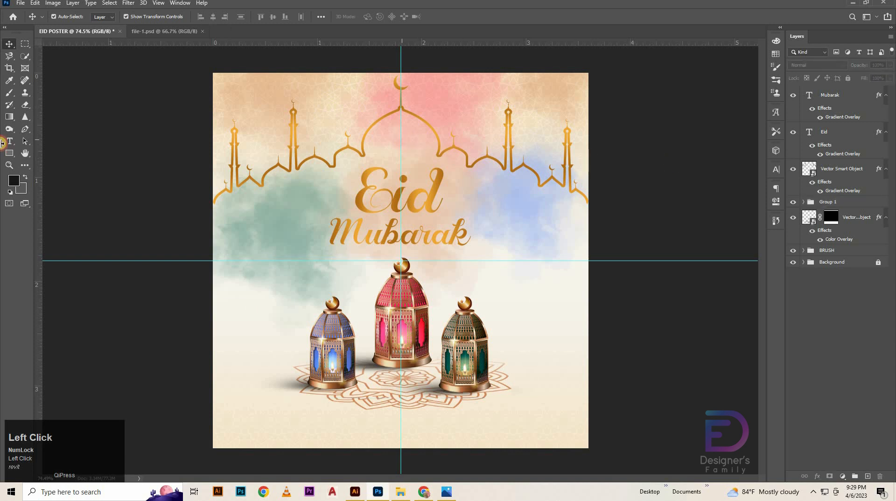
{"action": "left_click_drag", "start_coordinate": [401, 140], "coordinate": [2, 144]}
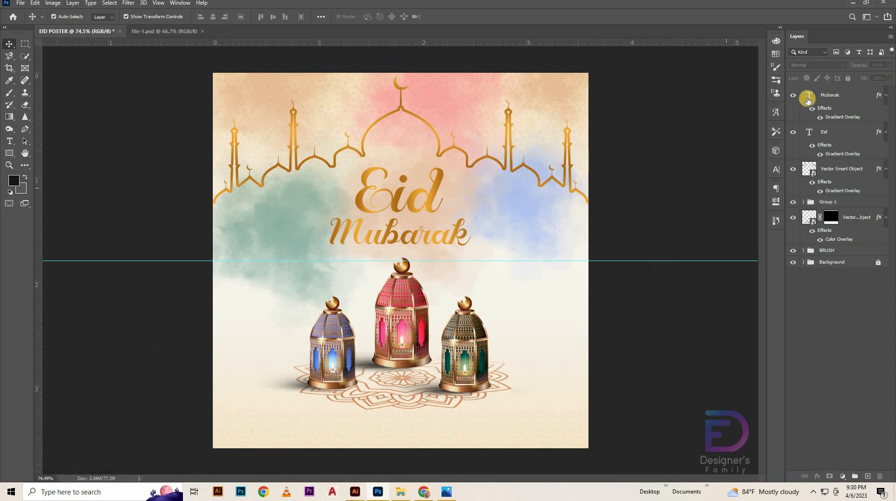
Check the Gradient Overlay settings of the Mubarak text
{"action": "double_click", "coordinate": [854, 95]}
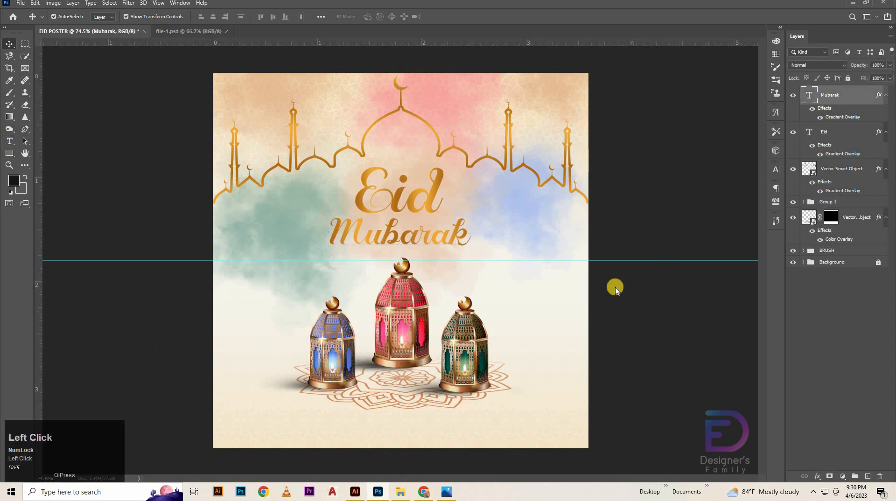
{"action": "left_click", "coordinate": [549, 363]}
{"action": "left_click", "coordinate": [717, 282]}
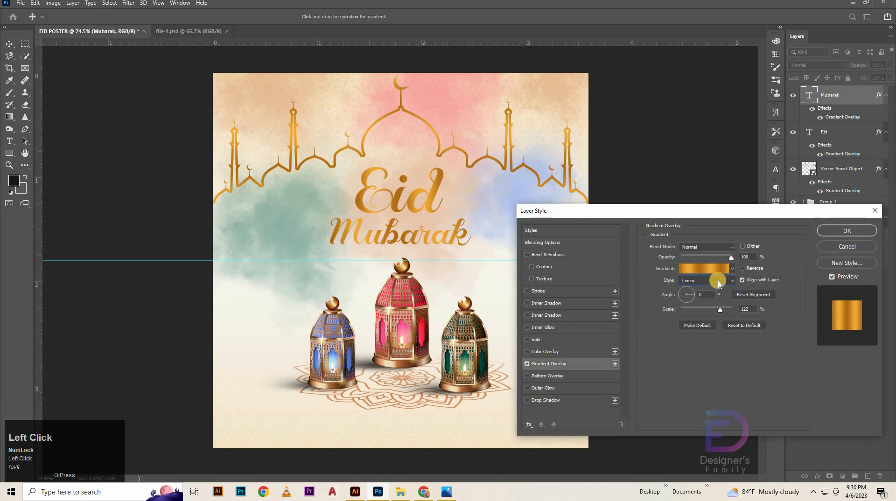
{"action": "left_click", "coordinate": [840, 233]}
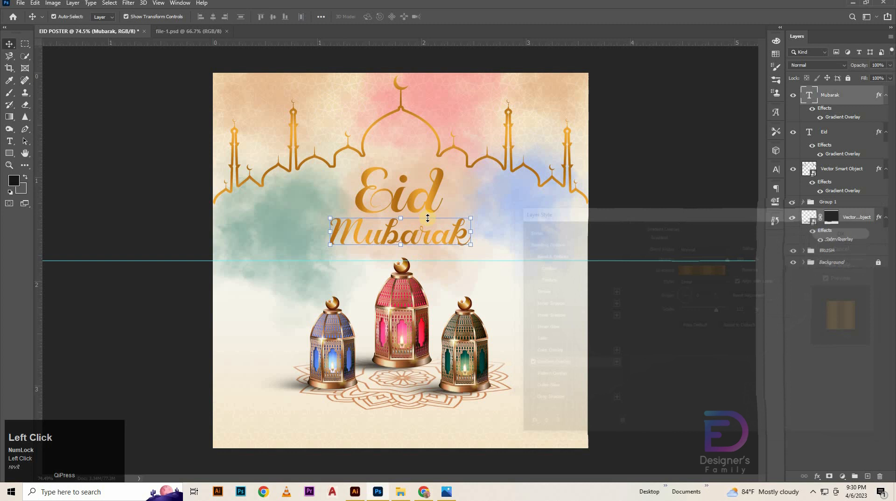
Add a Drop Shadow to the Eid text with its opacity lowered to 32%
{"action": "left_click", "coordinate": [430, 194]}
{"action": "double_click", "coordinate": [835, 135]}
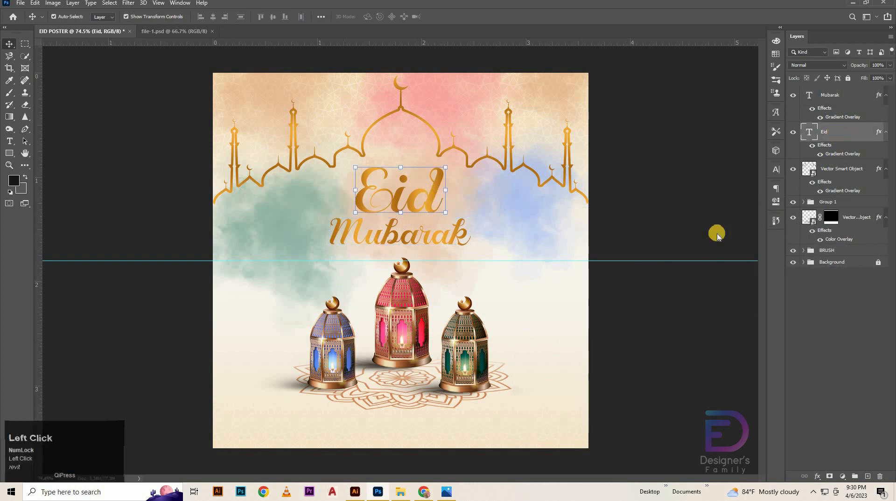
{"action": "left_click", "coordinate": [555, 401]}
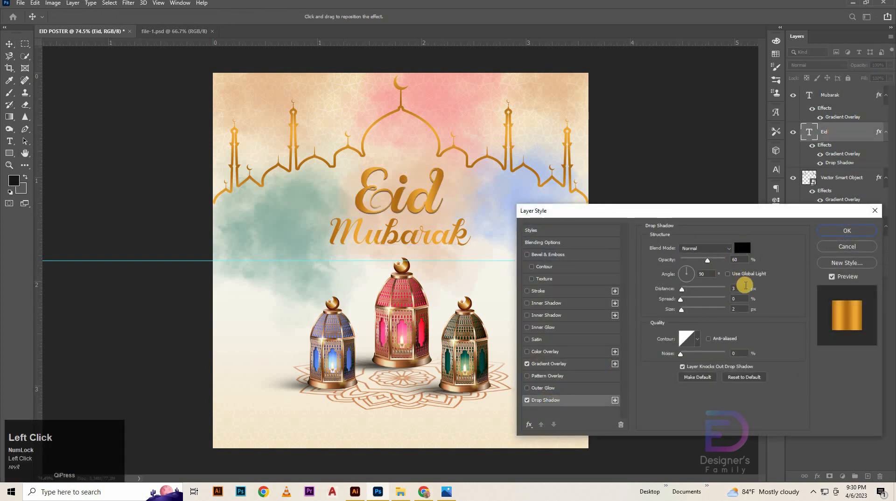
{"action": "left_click_drag", "start_coordinate": [709, 264], "coordinate": [698, 262]}
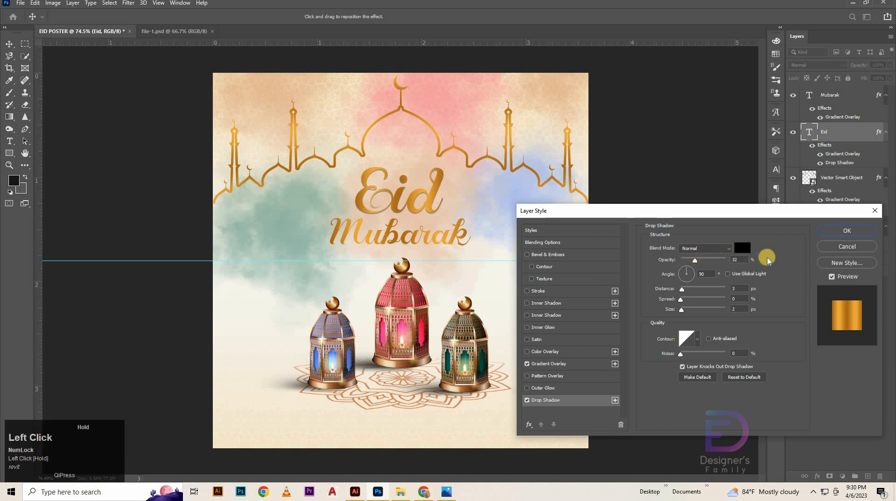
{"action": "left_click_drag", "start_coordinate": [768, 260], "coordinate": [771, 325]}
Set the Eid text's drop shadow color to dark gray 383838 and apply the layer style
{"action": "left_click", "coordinate": [742, 248]}
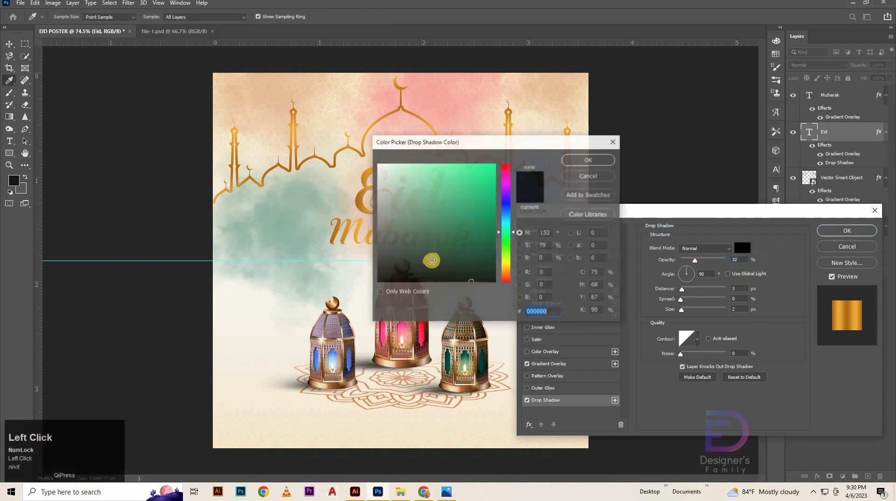
{"action": "left_click", "coordinate": [377, 256]}
{"action": "left_click_drag", "start_coordinate": [496, 153], "coordinate": [644, 80]}
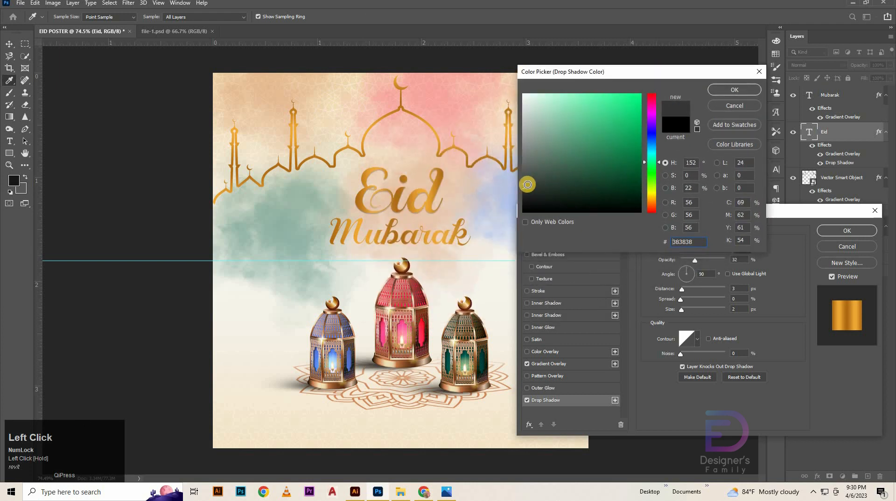
{"action": "left_click", "coordinate": [735, 89]}
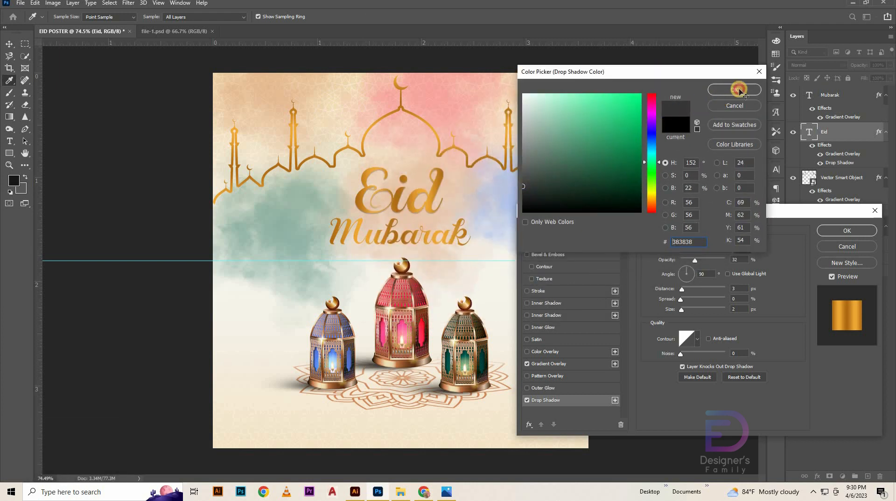
{"action": "left_click", "coordinate": [847, 230]}
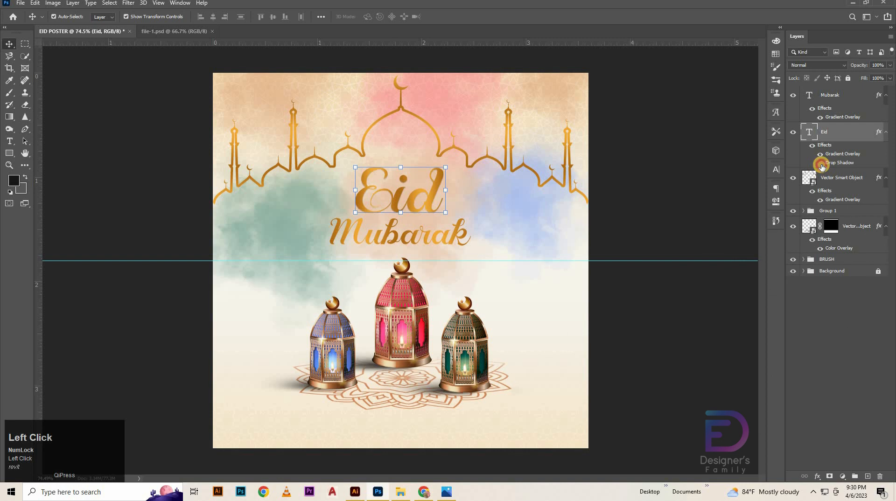
{"action": "double_click", "coordinate": [855, 109]}
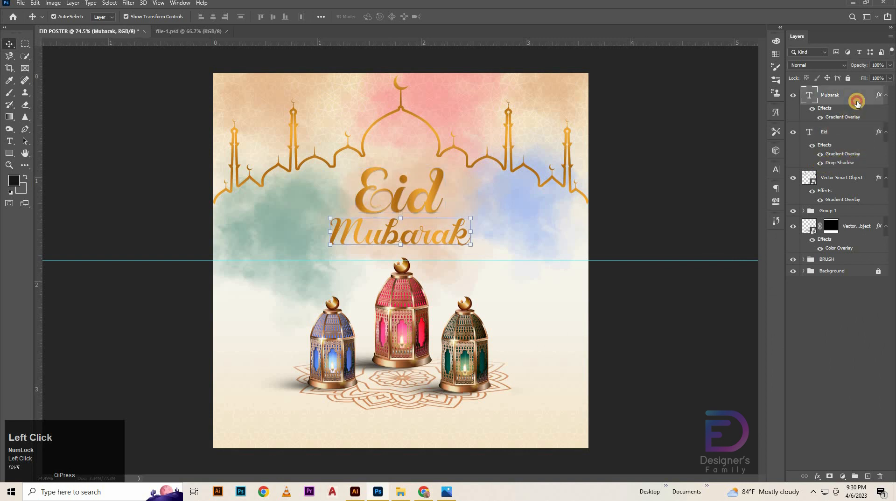
{"action": "left_click", "coordinate": [590, 399]}
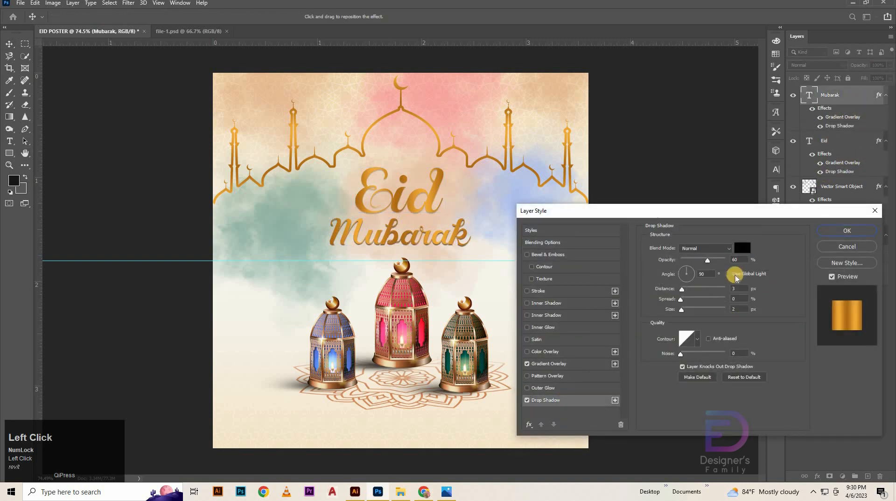
{"action": "left_click", "coordinate": [838, 245]}
Copy the Eid text's layer style and paste it onto the Mubarak text
{"action": "left_click", "coordinate": [839, 135]}
{"action": "right_click", "coordinate": [839, 134]}
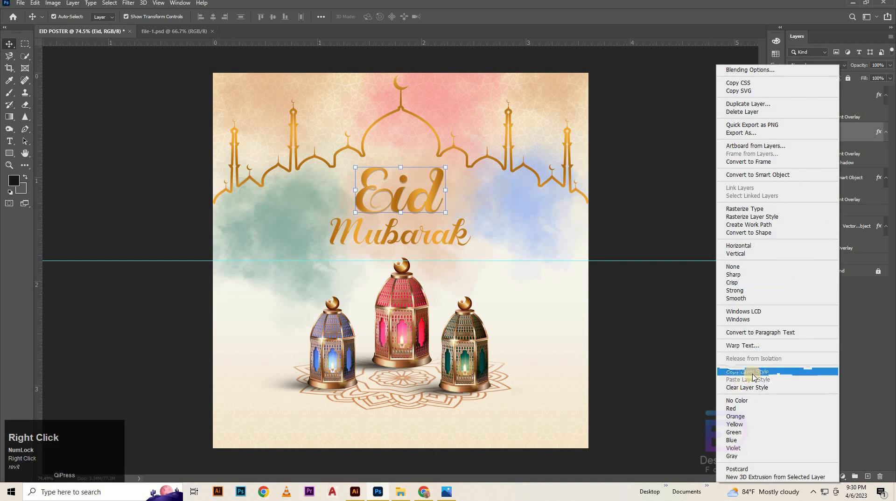
{"action": "left_click", "coordinate": [752, 371]}
{"action": "left_click", "coordinate": [835, 94]}
{"action": "right_click", "coordinate": [835, 95]}
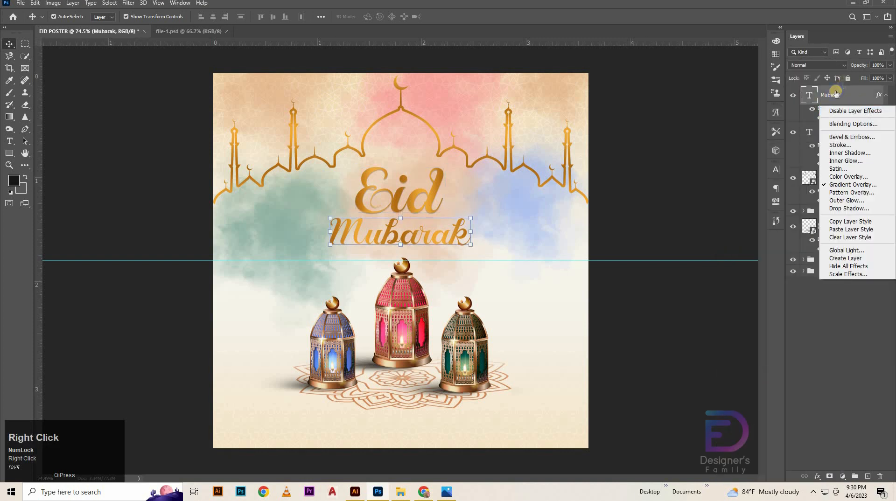
{"action": "right_click", "coordinate": [835, 95]}
{"action": "left_click", "coordinate": [741, 364]}
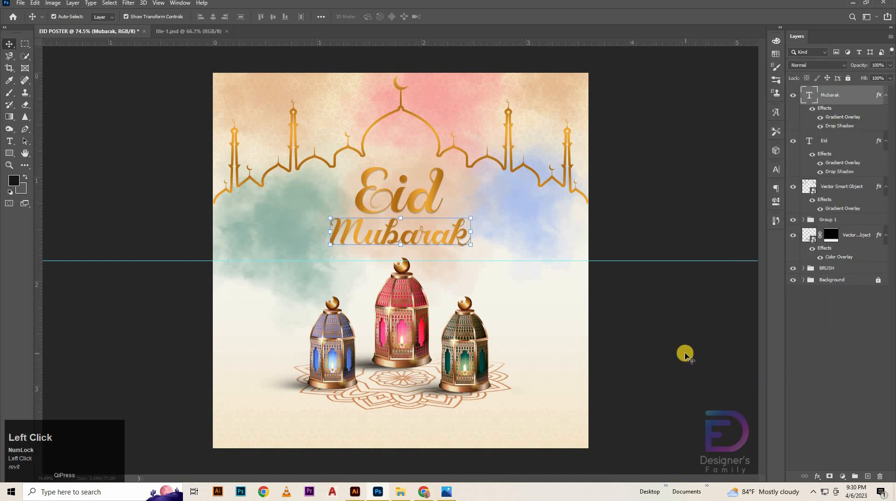
Paste the copied layer style with gradient overlay and drop shadow onto the mosque outline, and deselect the layer
{"action": "left_click", "coordinate": [589, 223]}
{"action": "left_click", "coordinate": [561, 181]}
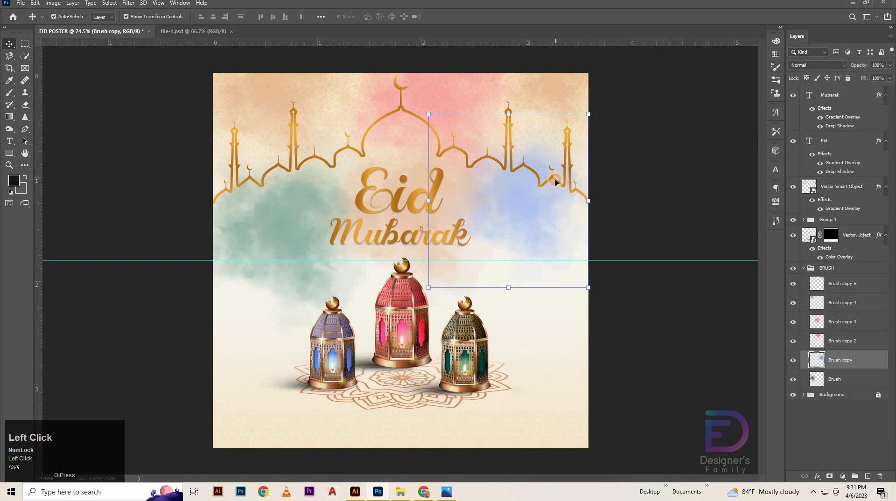
{"action": "left_click", "coordinate": [857, 191]}
{"action": "right_click", "coordinate": [869, 193]}
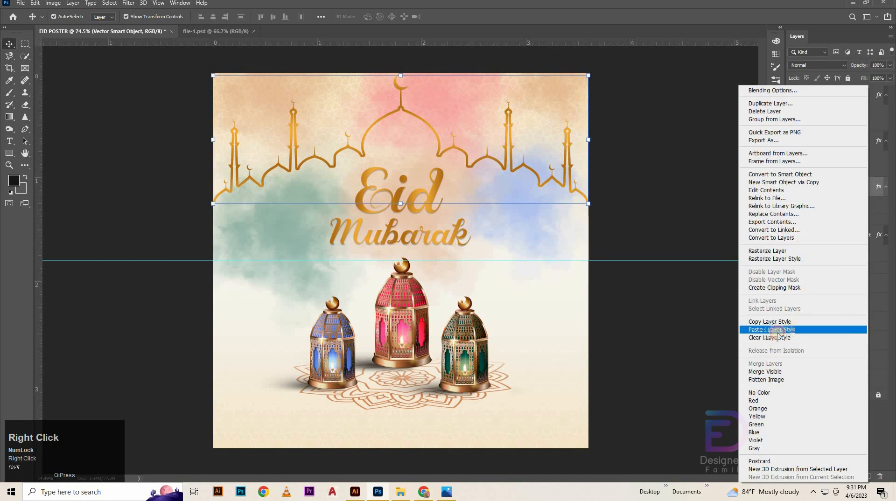
{"action": "left_click", "coordinate": [789, 330]}
{"action": "left_click", "coordinate": [666, 402]}
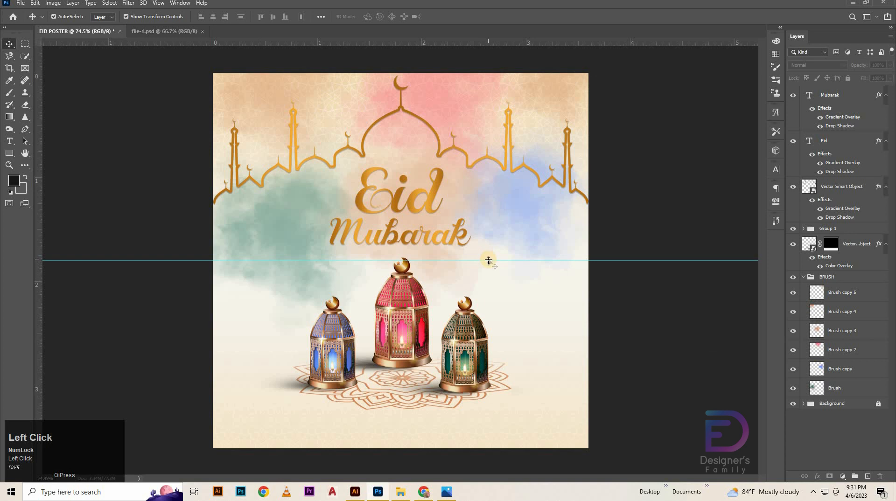
Remove the horizontal guide and save the poster as EID POSTER.psd in the eid mubarak folder
{"action": "left_click_drag", "start_coordinate": [494, 260], "coordinate": [595, 19]}
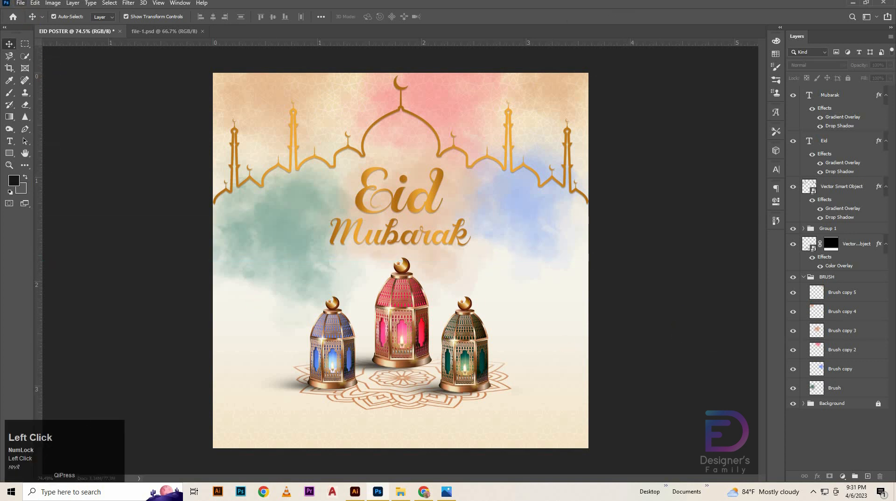
{"action": "left_click", "coordinate": [20, 3]}
{"action": "left_click", "coordinate": [140, 115]}
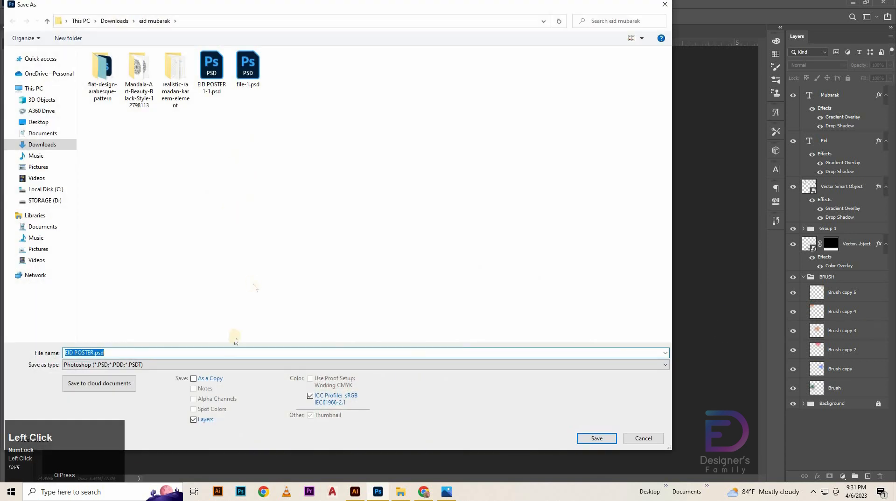
{"action": "left_click", "coordinate": [597, 438]}
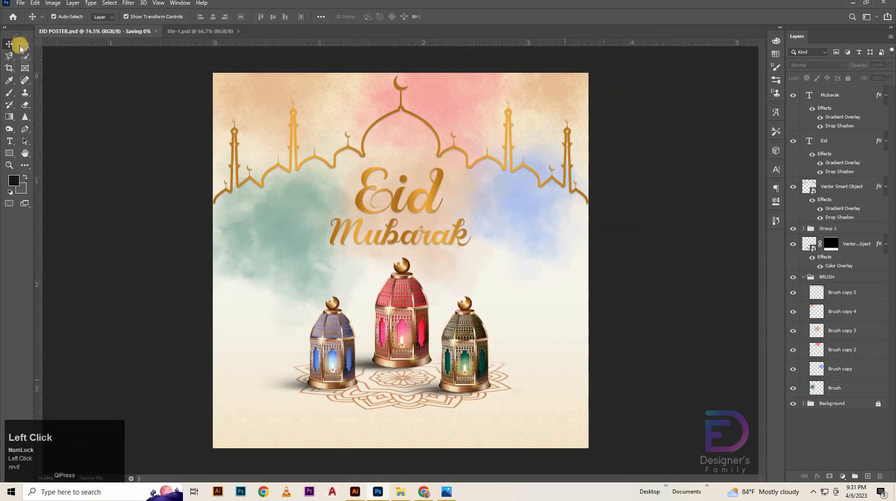
Save a copy of the poster in JPEG format as EID POSTER.jpg in the eid mubarak folder
{"action": "left_click", "coordinate": [21, 3]}
{"action": "left_click", "coordinate": [56, 114]}
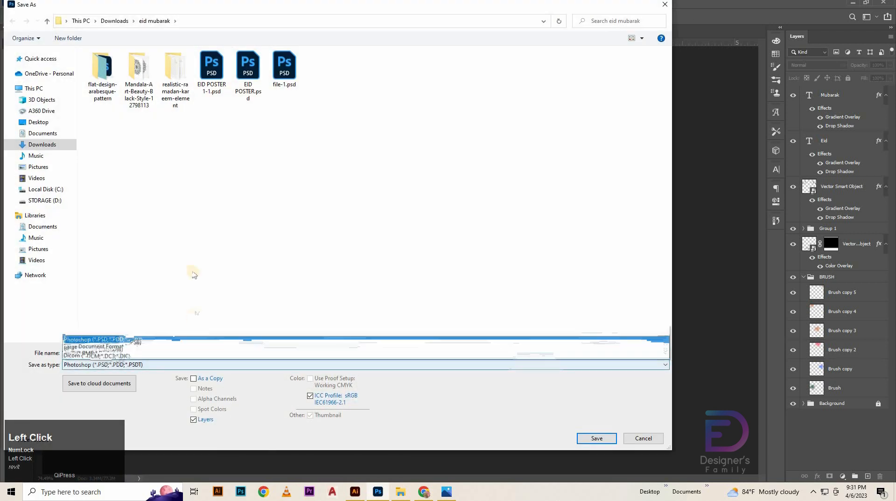
{"action": "left_click", "coordinate": [183, 270]}
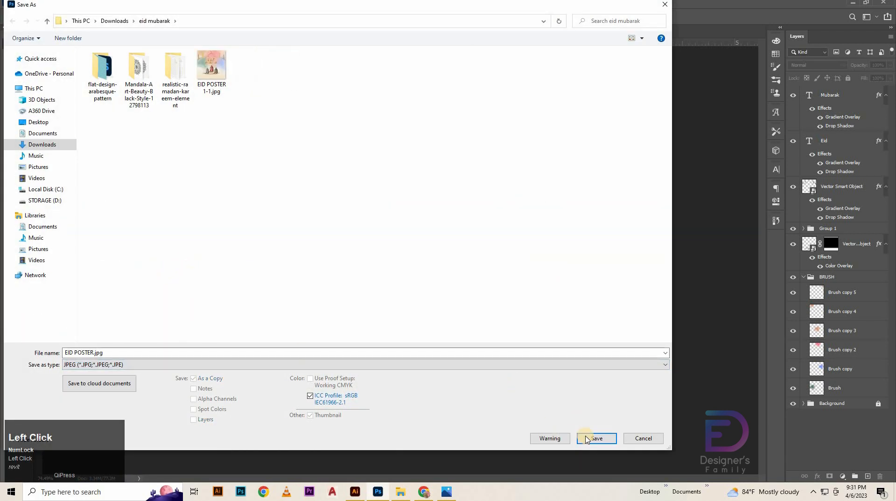